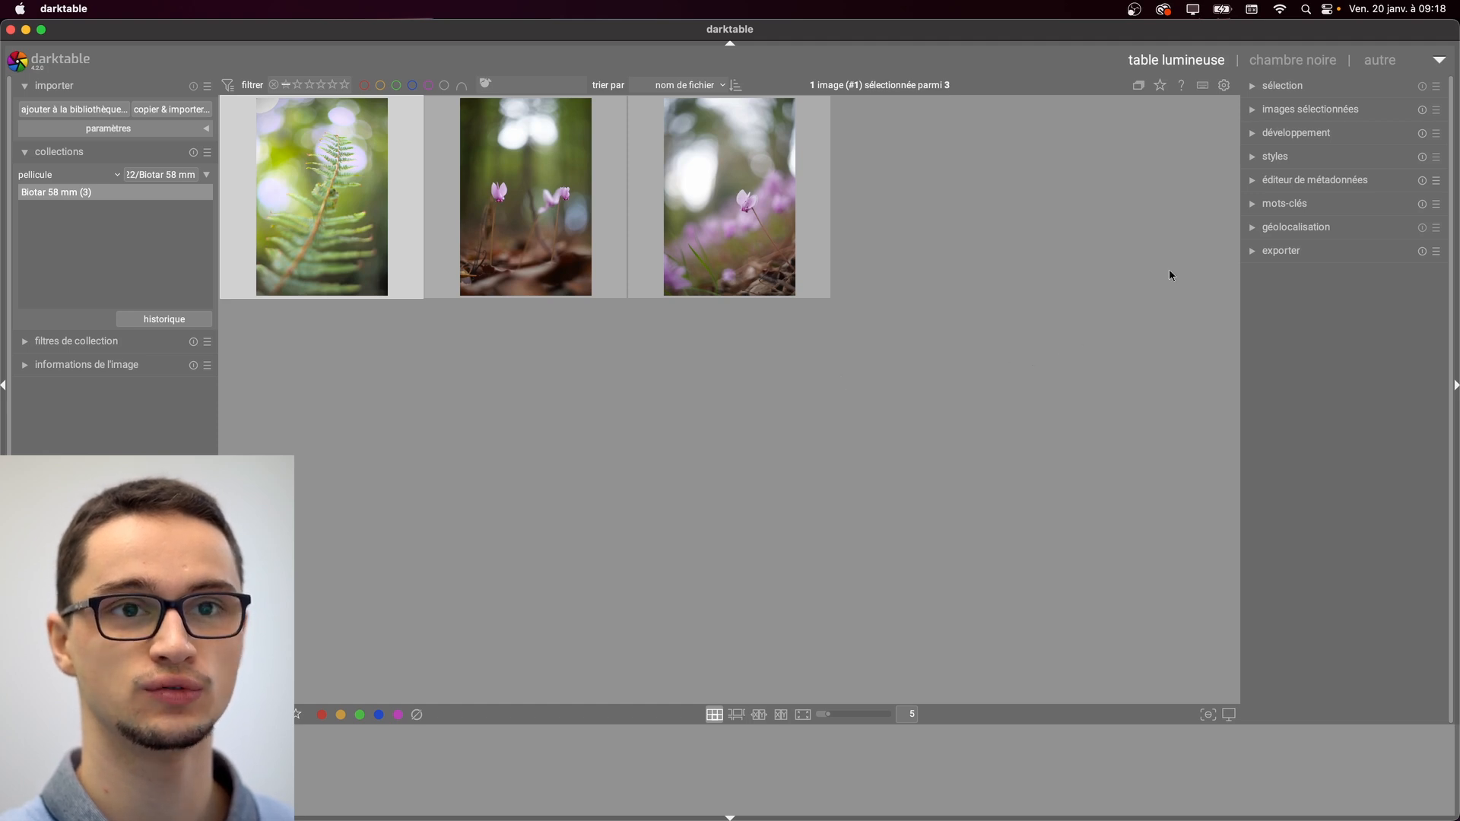
Step: Set the interface language to français (fr) in the general preferences and close the preferences
left_click(1224, 85)
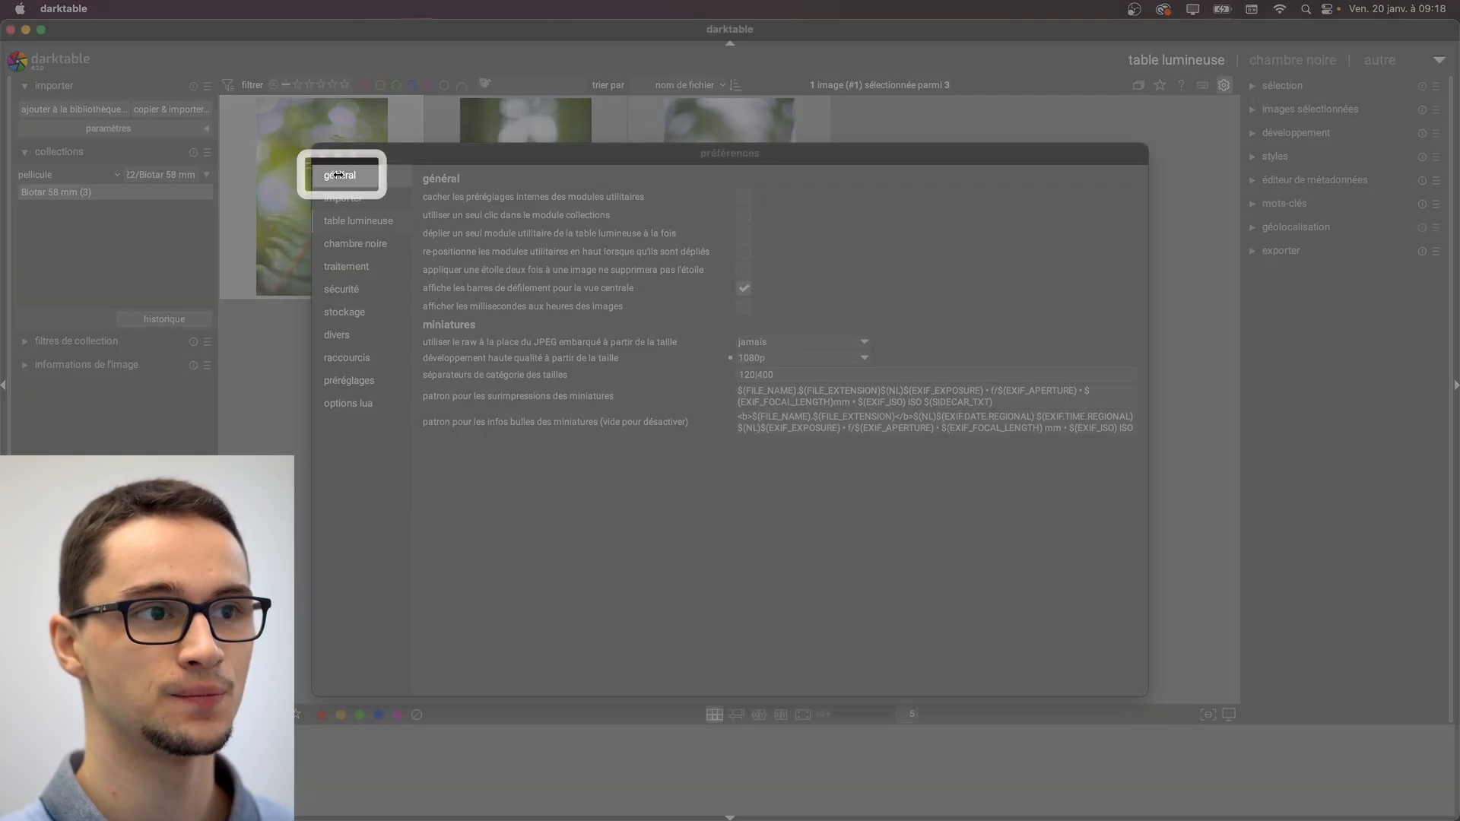
left_click(339, 175)
left_click(700, 180)
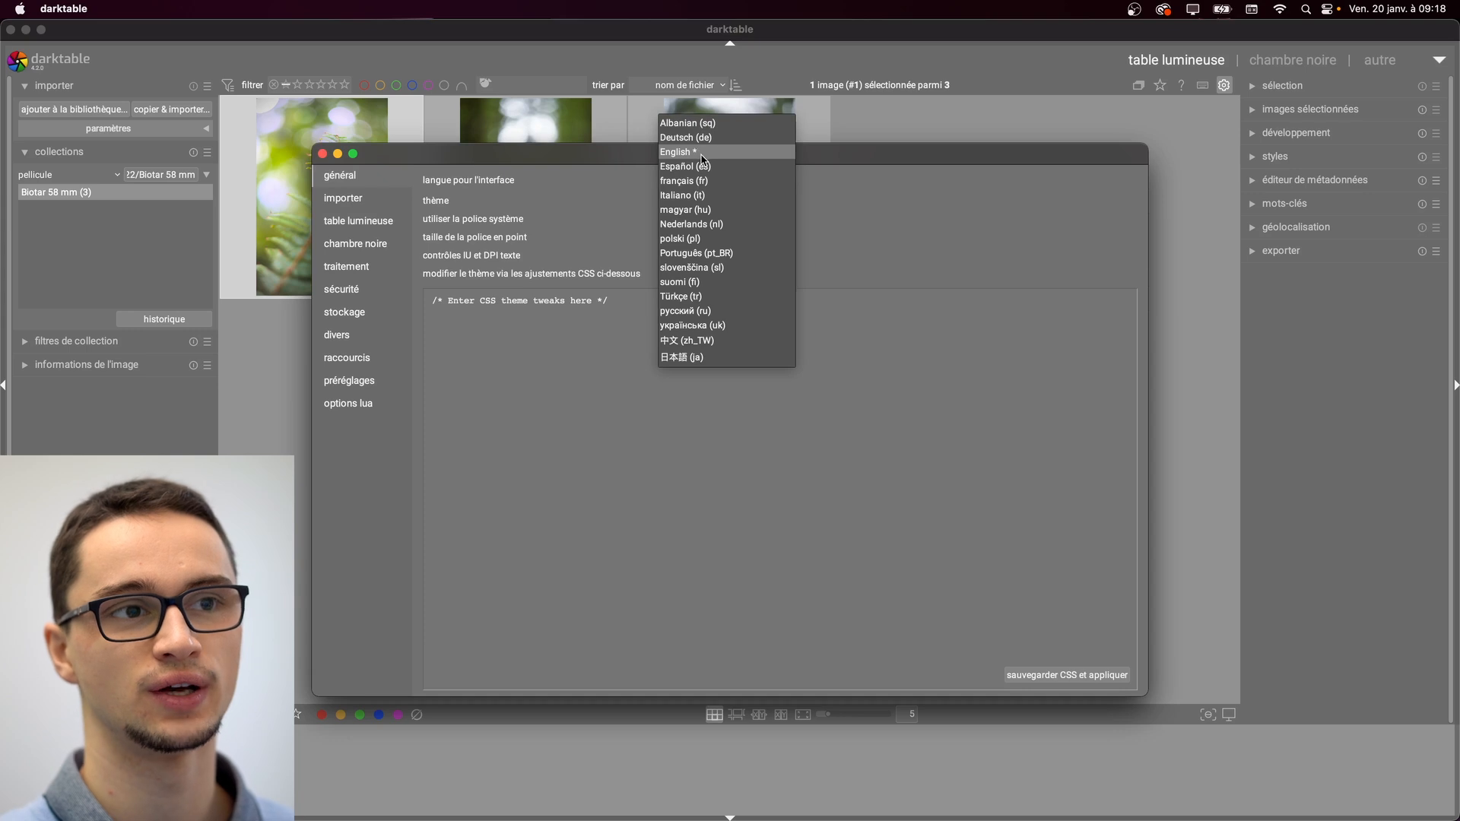
left_click(690, 182)
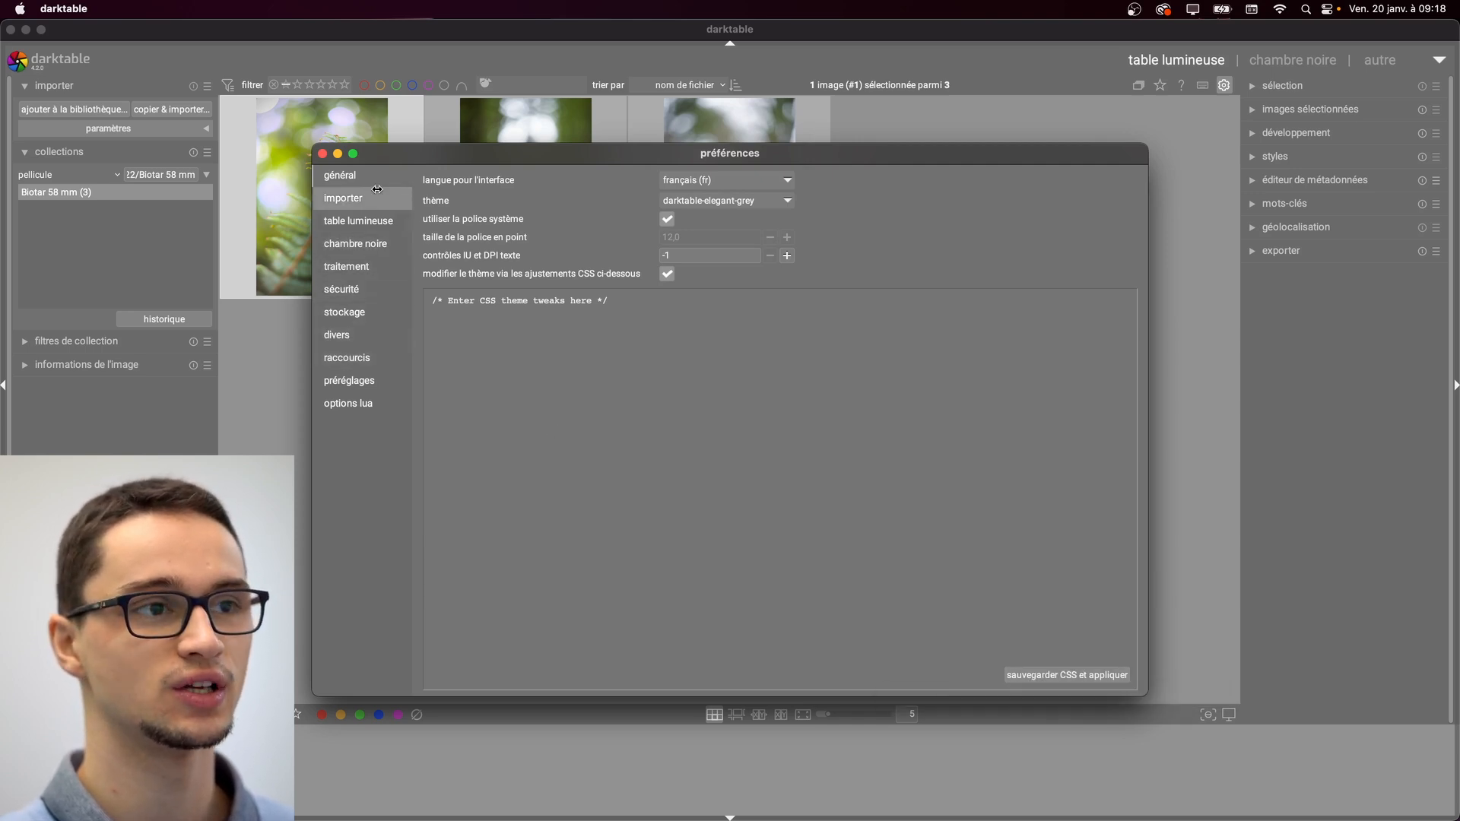
left_click(322, 154)
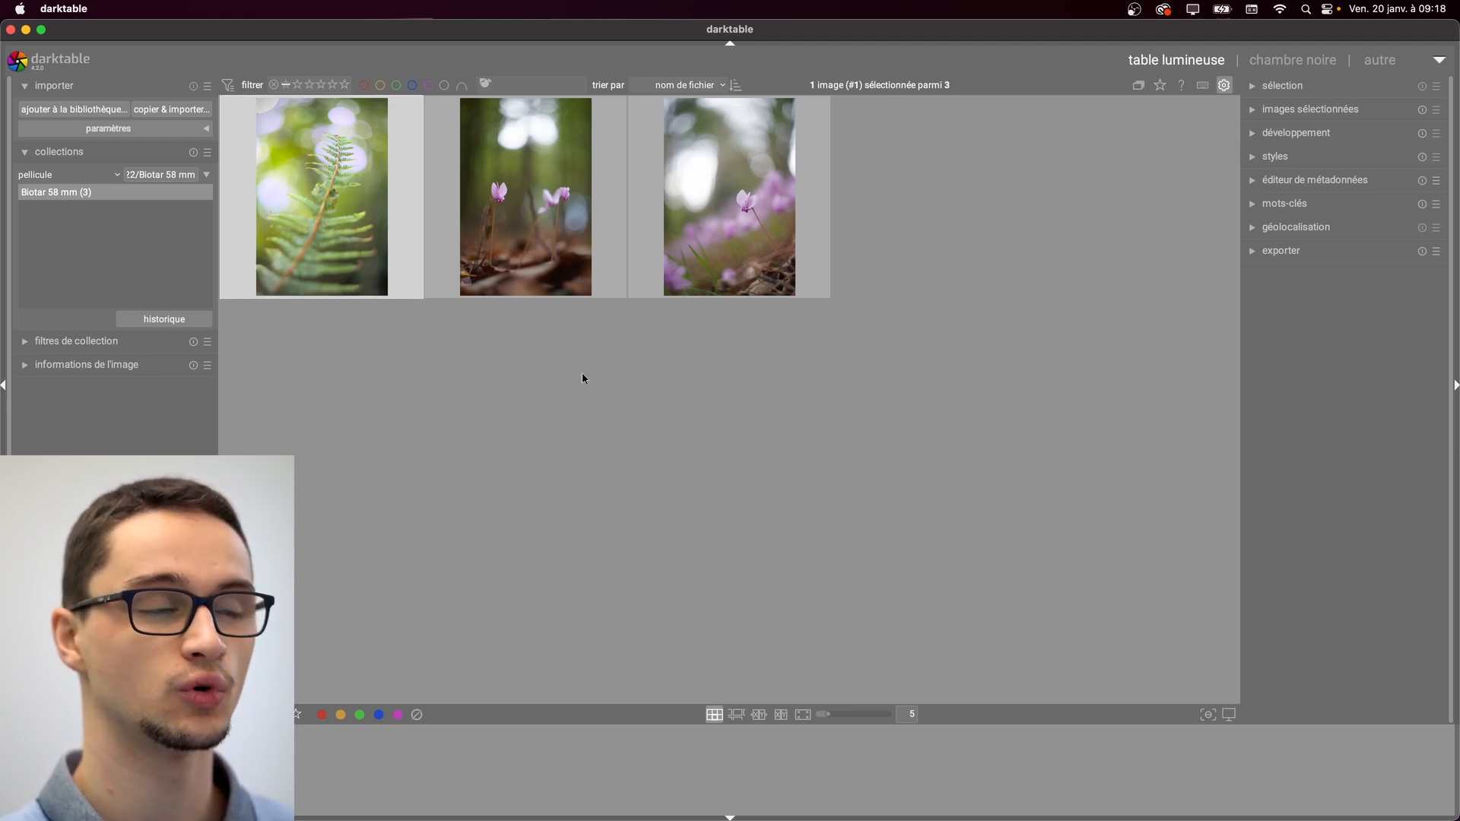
Step: Select DSC05509.ARW for adding to the library and cancel the import
left_click(80, 106)
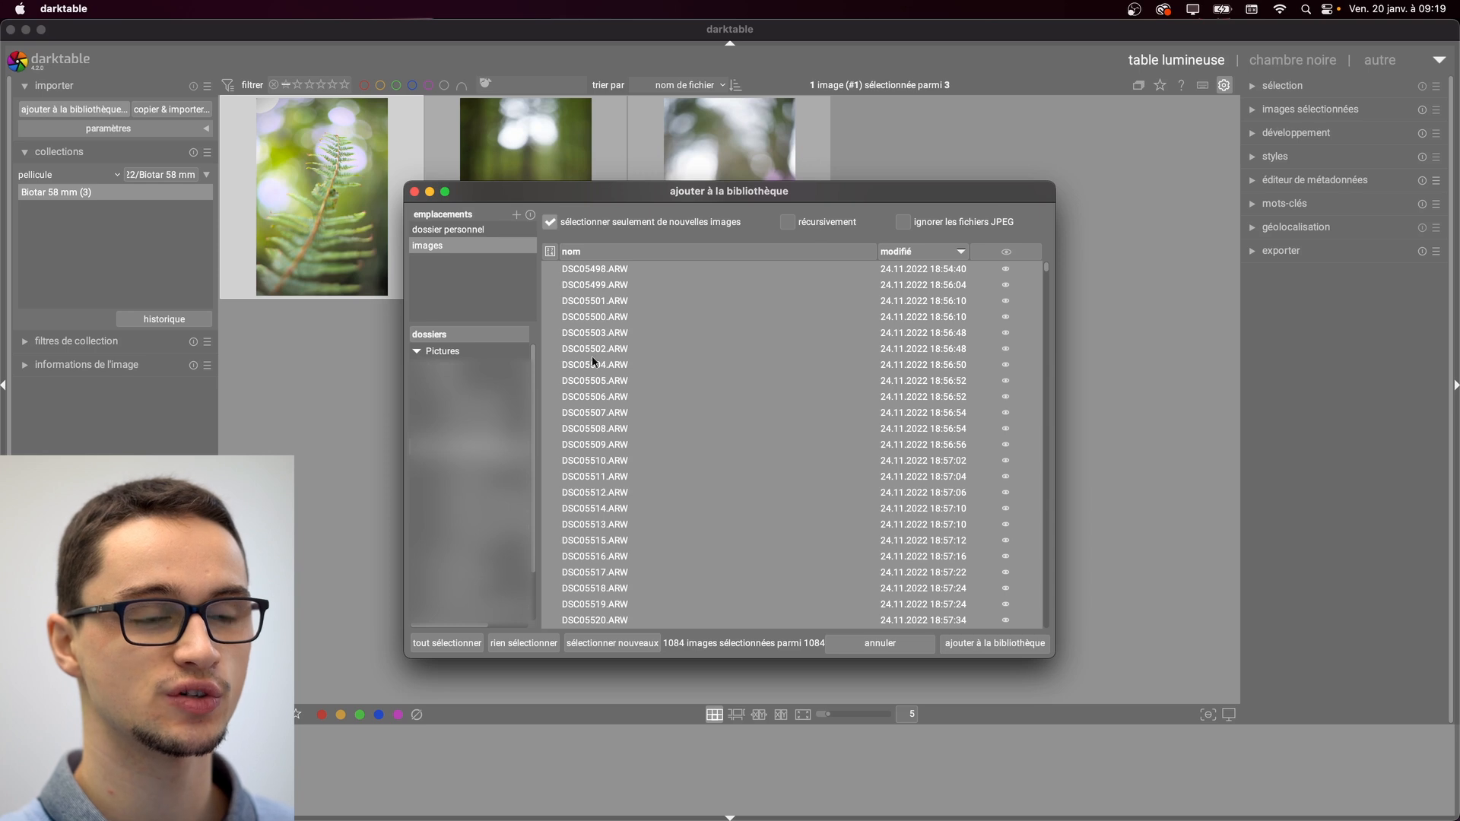
left_click(625, 445)
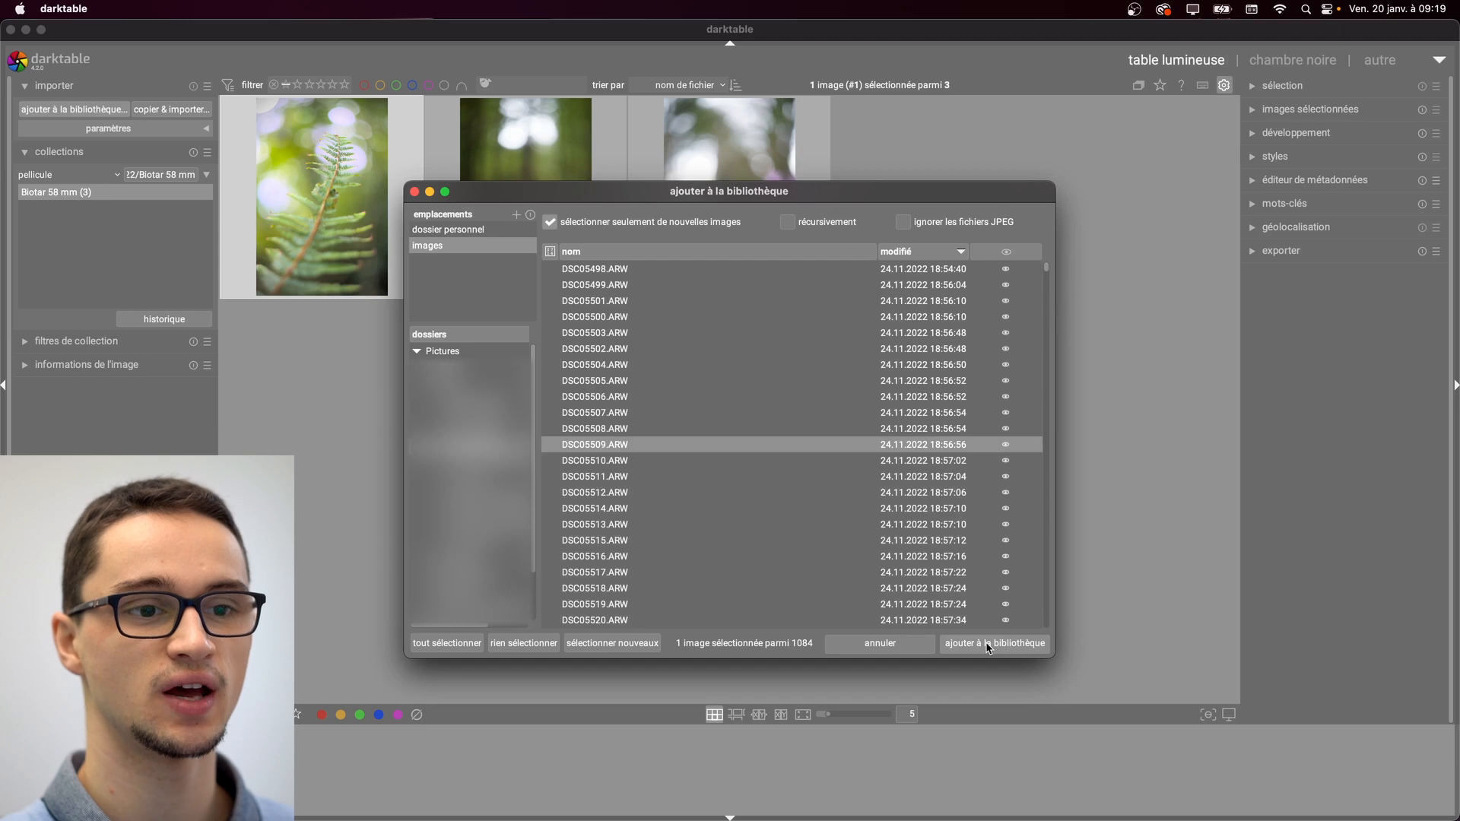
left_click(902, 652)
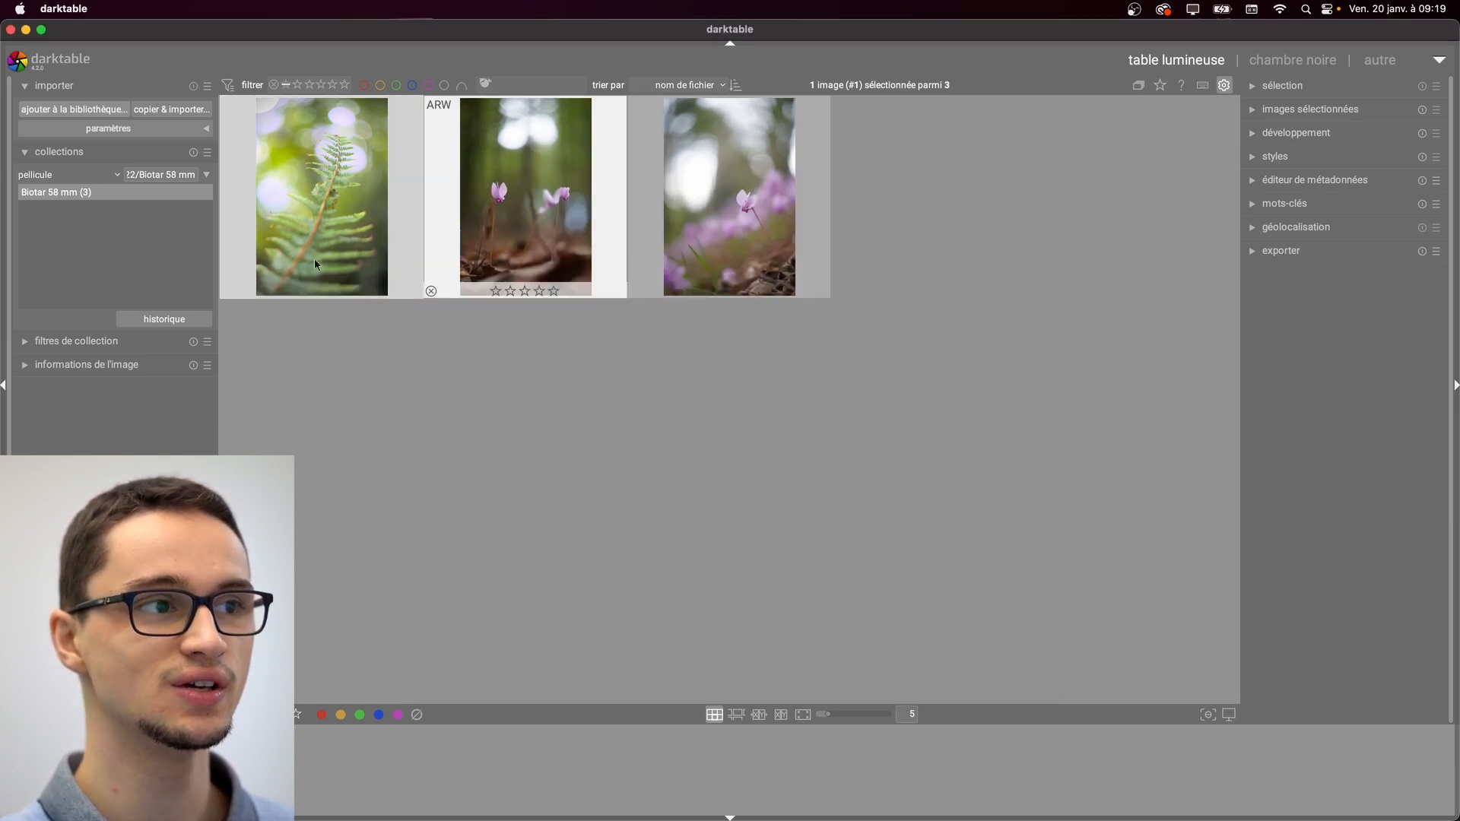
Step: Collapse the collections module and expand the collection filters module
left_click(26, 154)
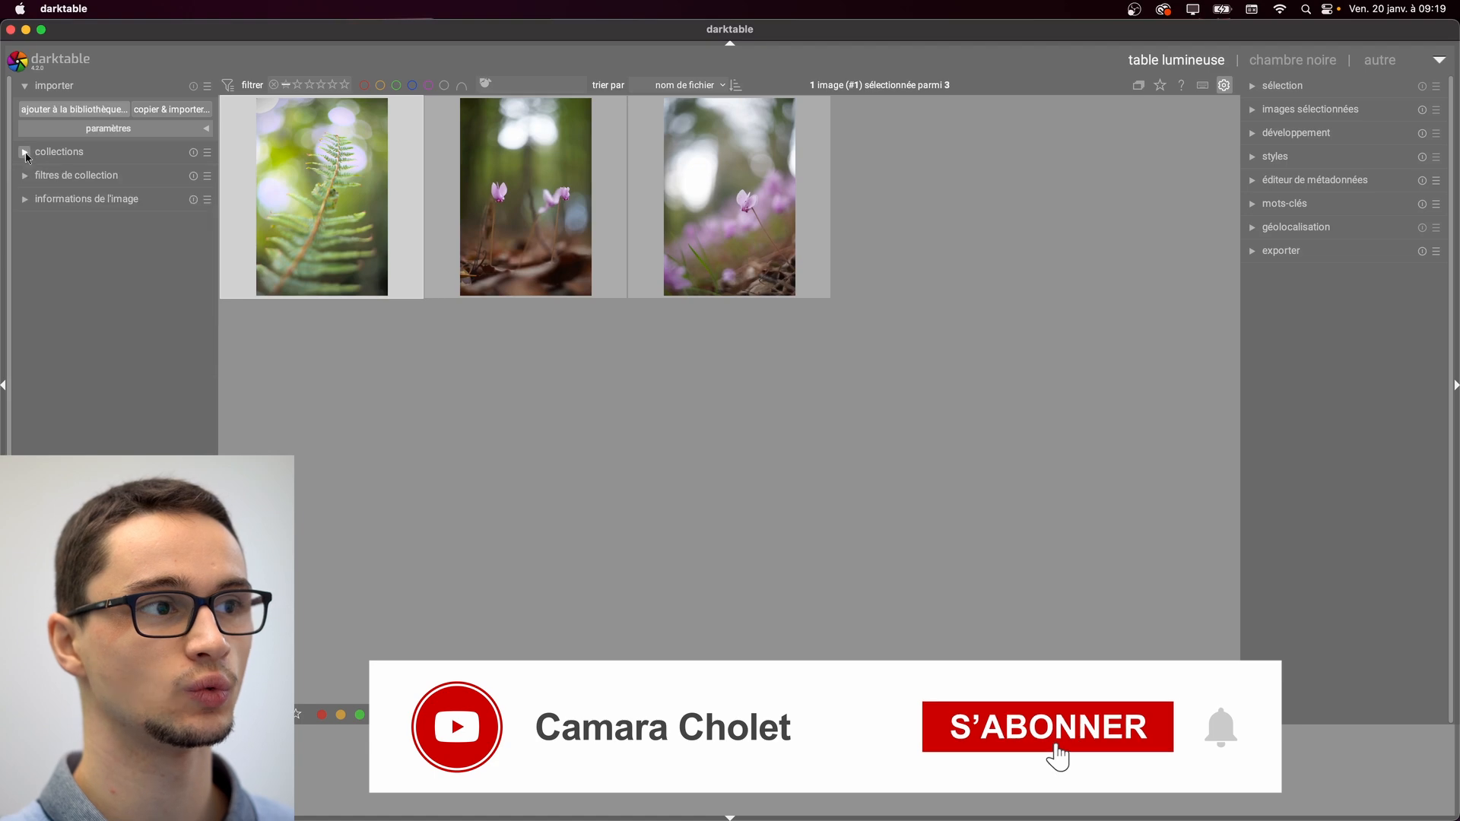
left_click(25, 154)
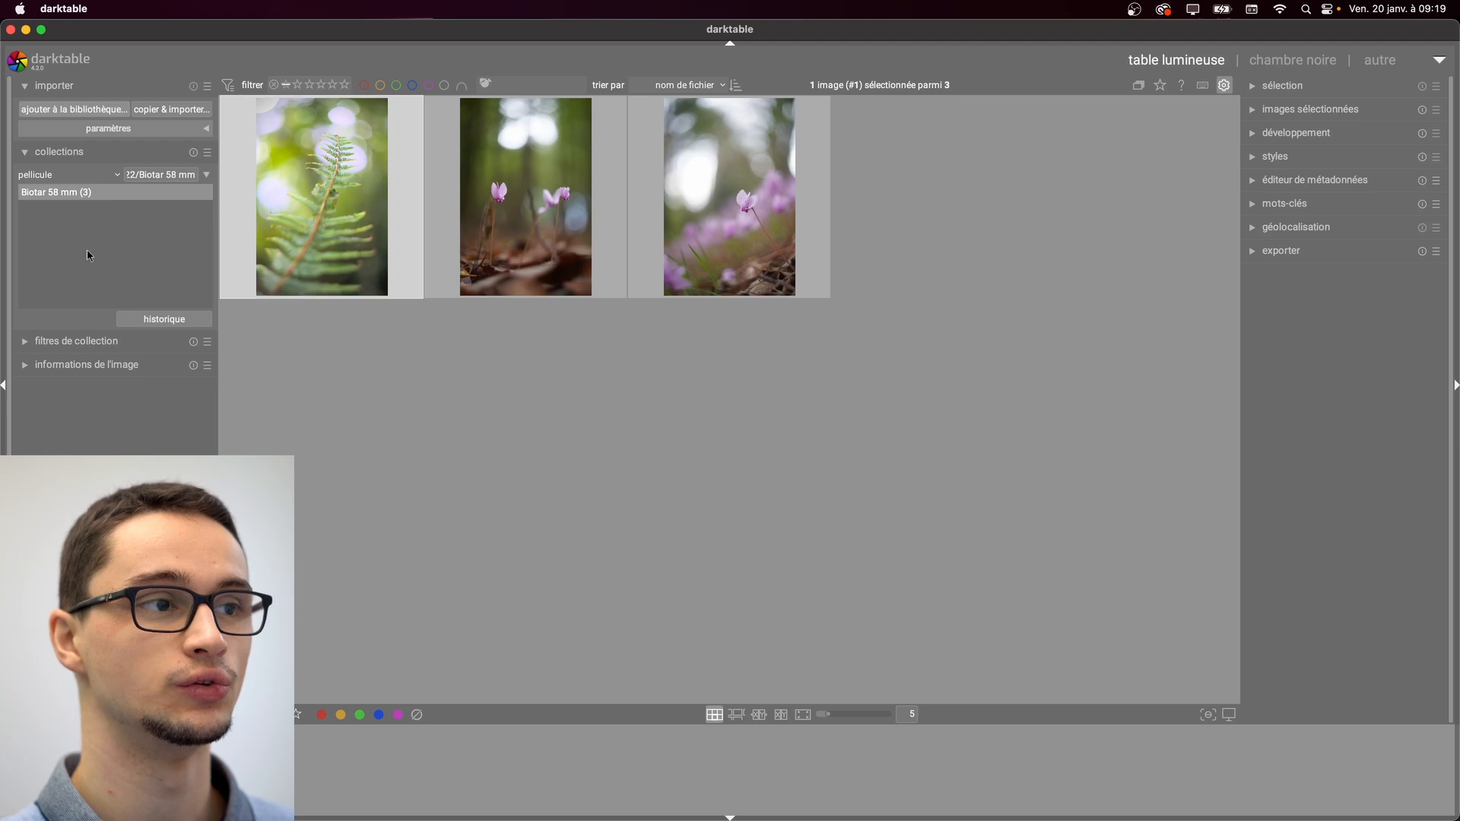
left_click(24, 154)
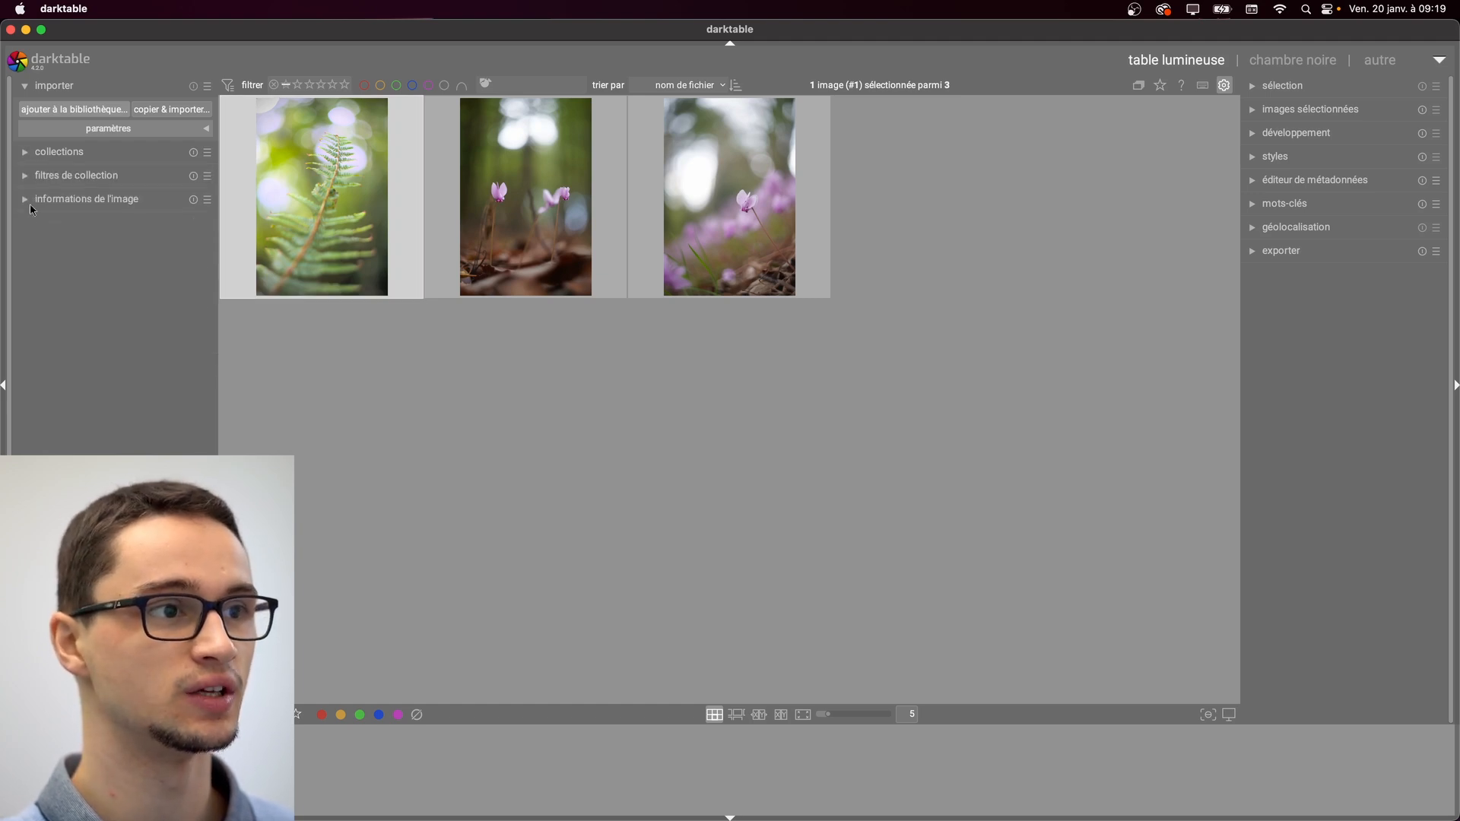
left_click(24, 181)
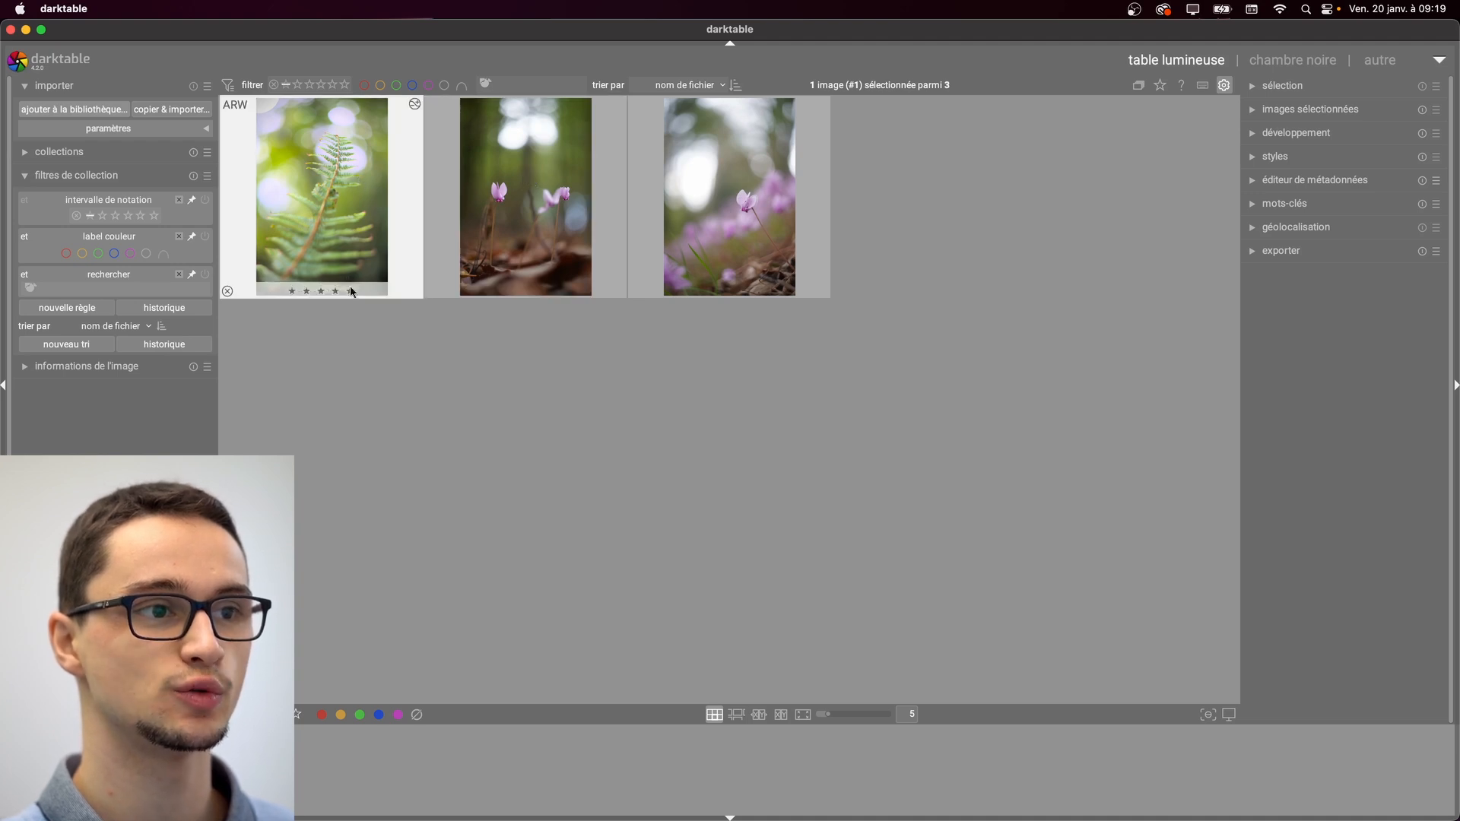
Step: Rate the fern photo five stars and the photo with two cyclamen flowers four stars
left_click(350, 291)
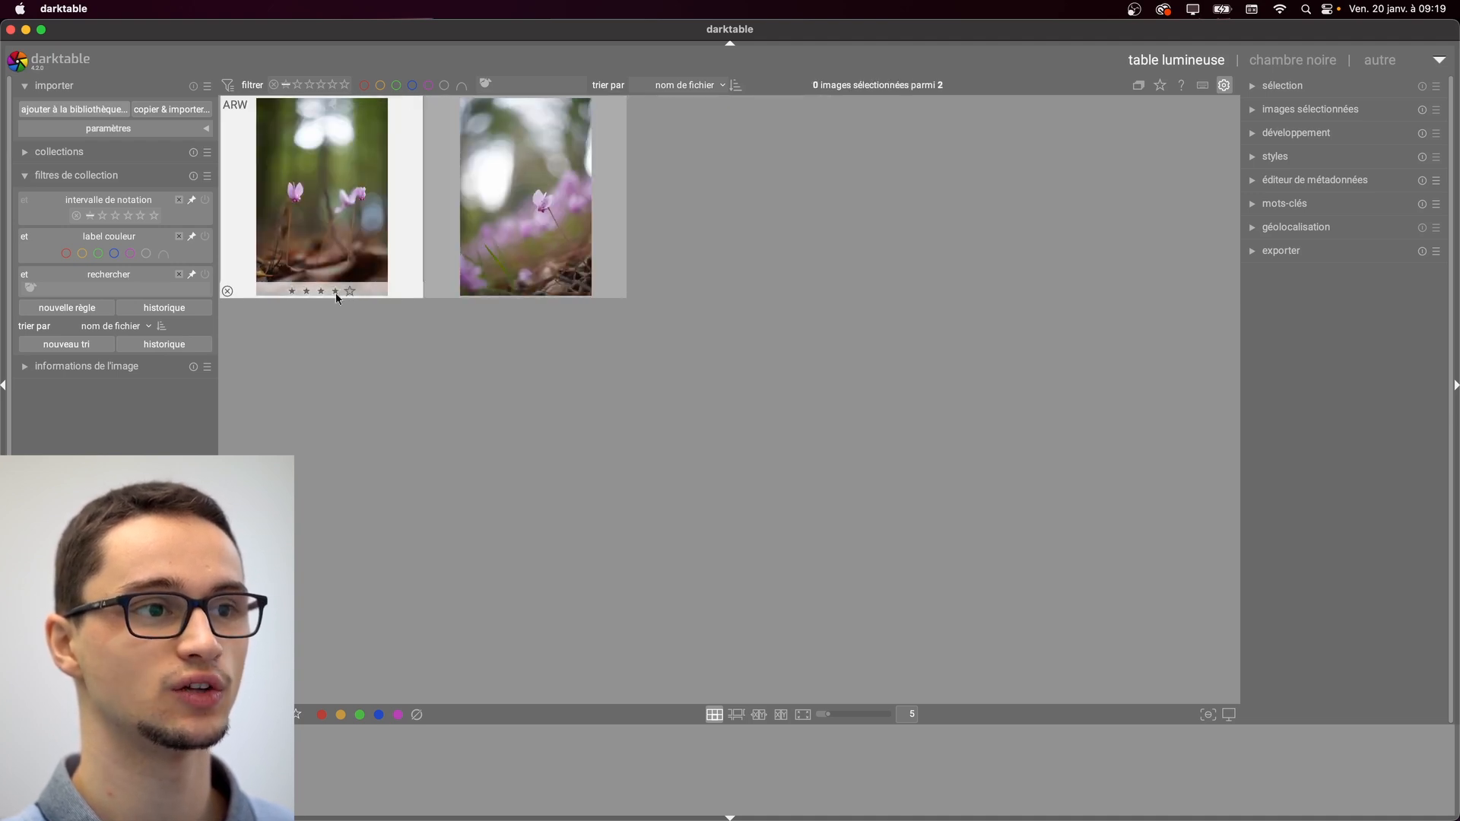
left_click(335, 292)
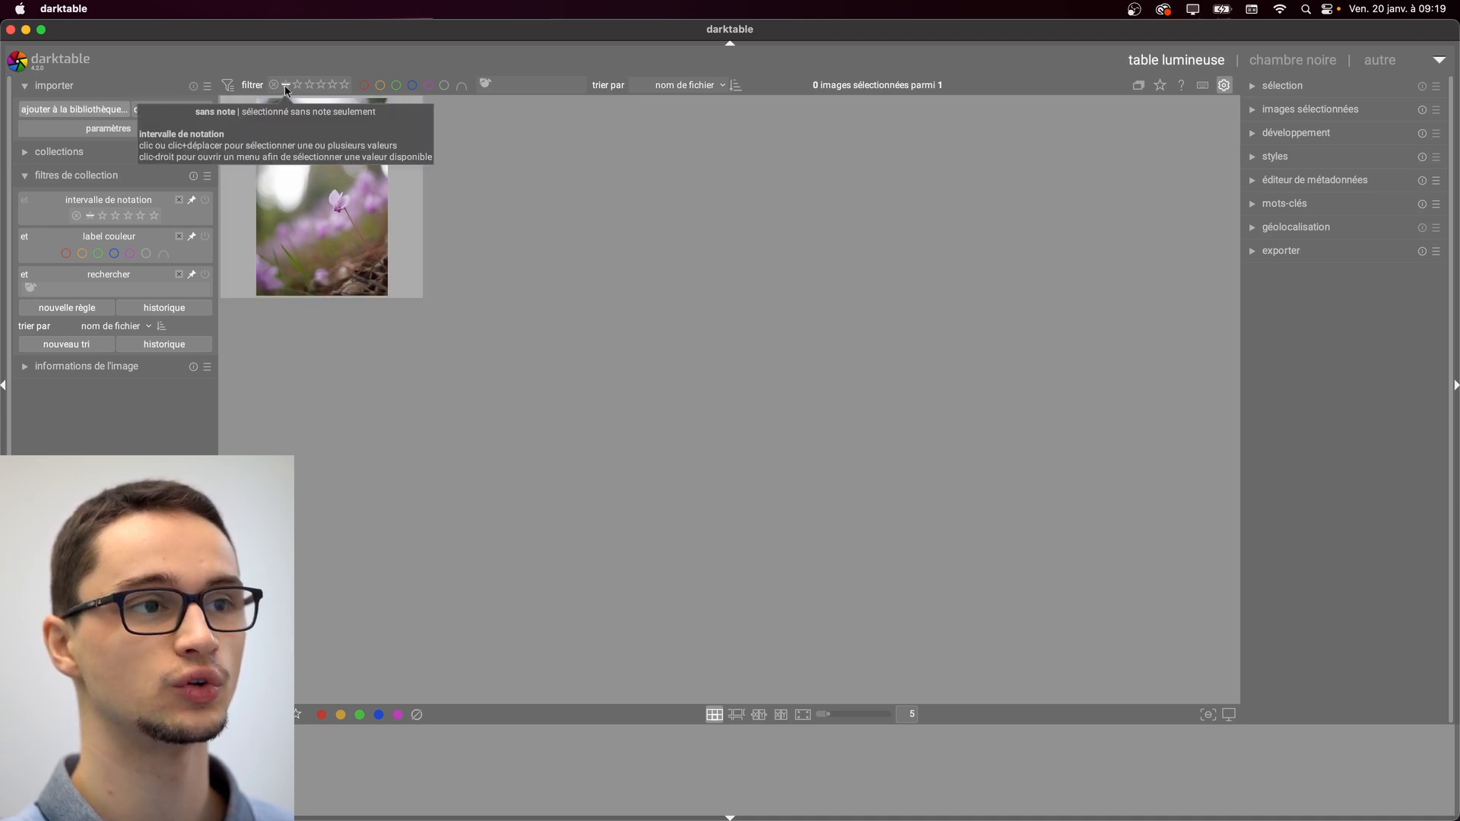
Step: Filter the collection by four stars, five stars and rejected in turn, ending with the range from unrated to five stars
left_click(336, 84)
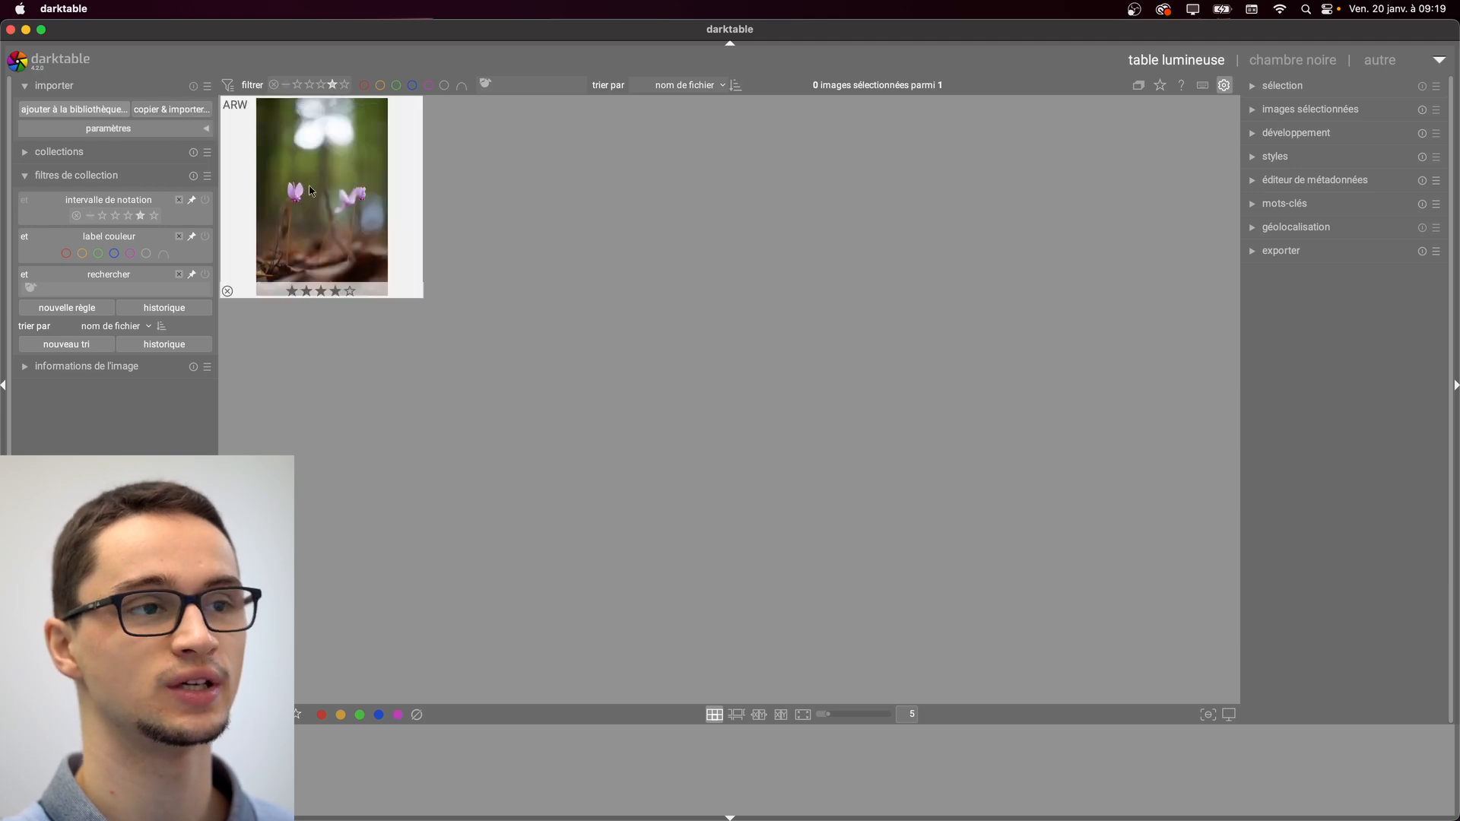
left_click(344, 85)
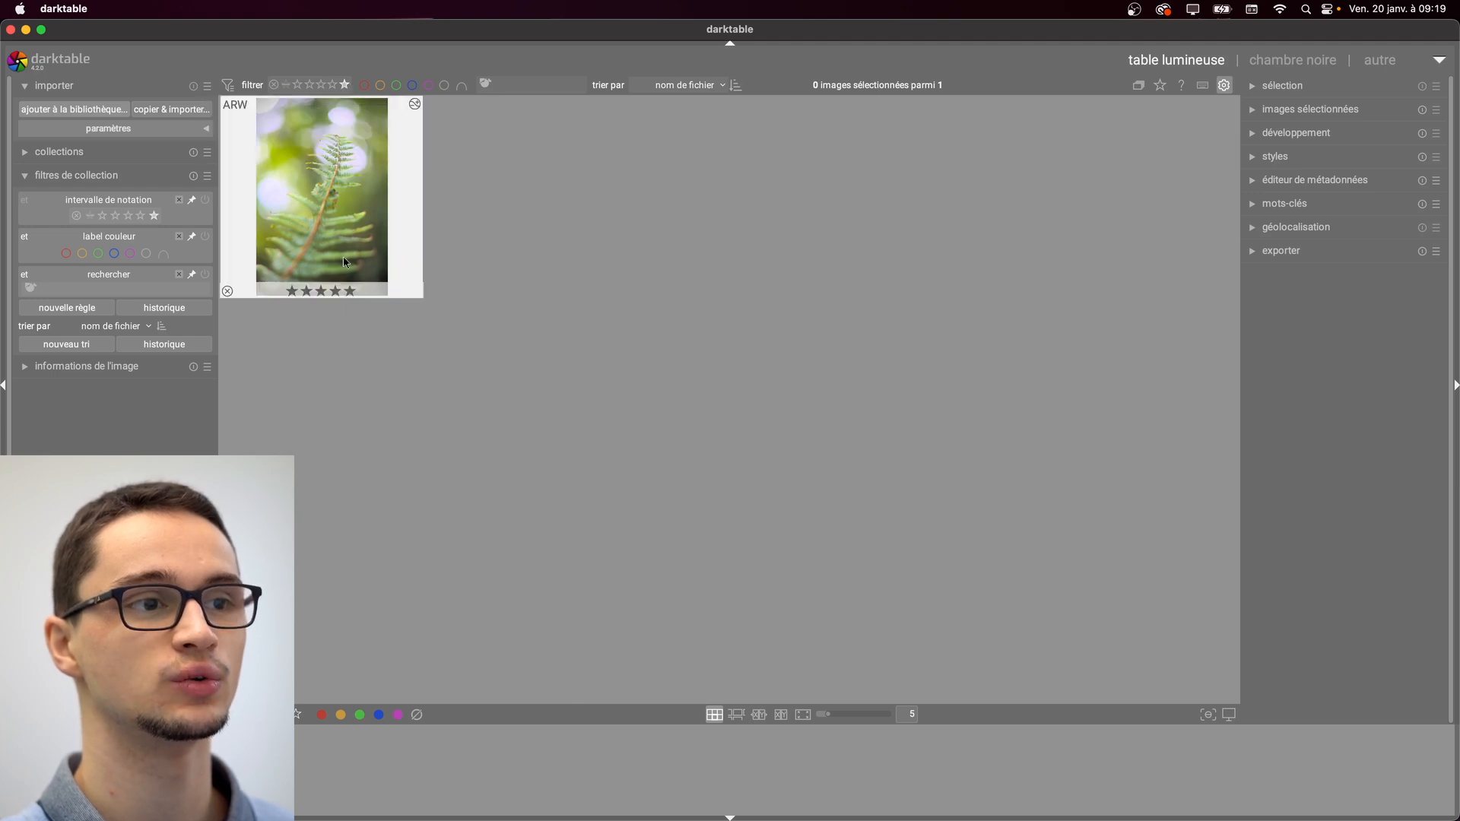
left_click(228, 290)
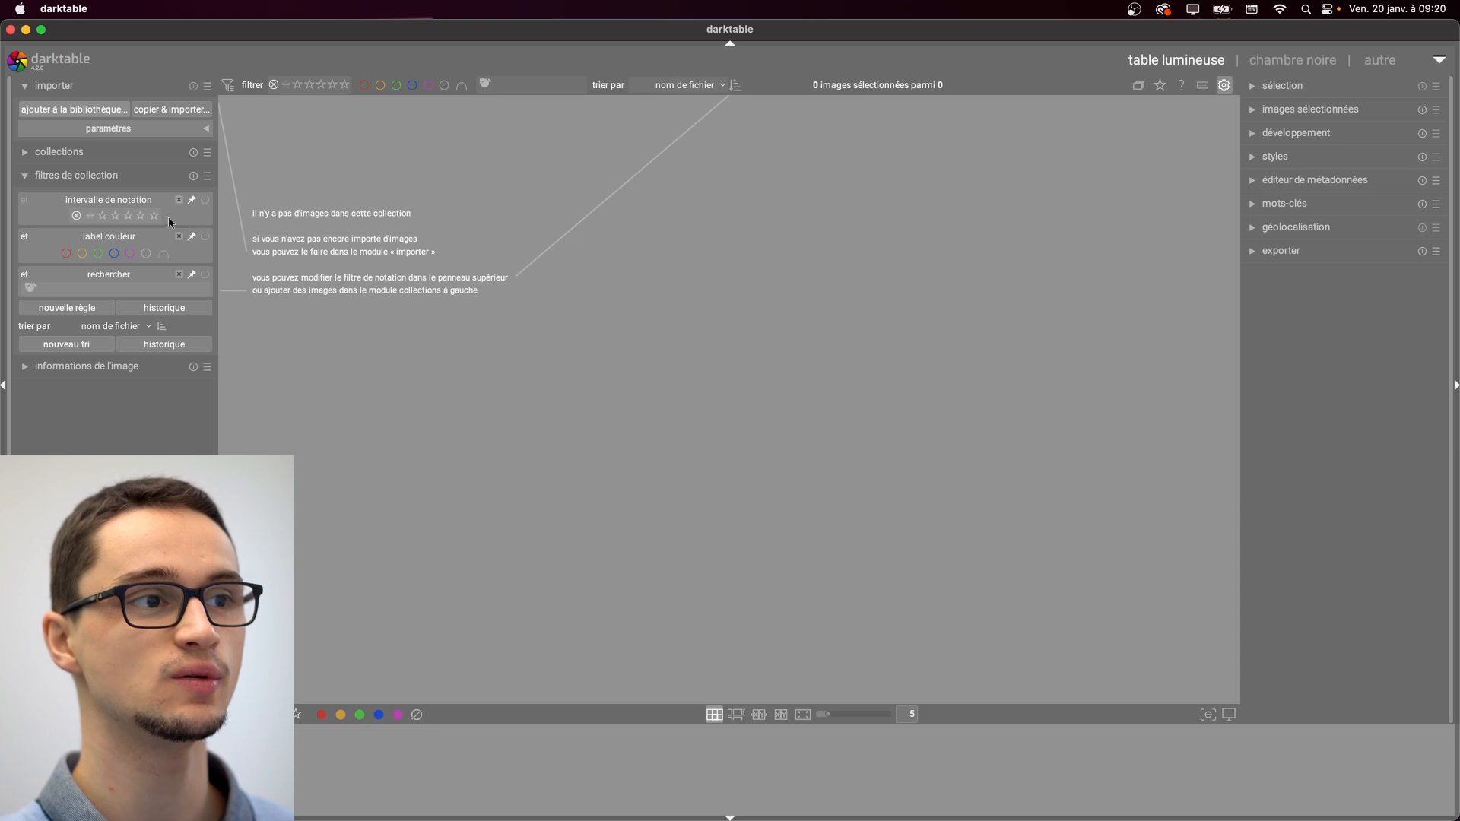
left_click_drag(152, 220, 89, 223)
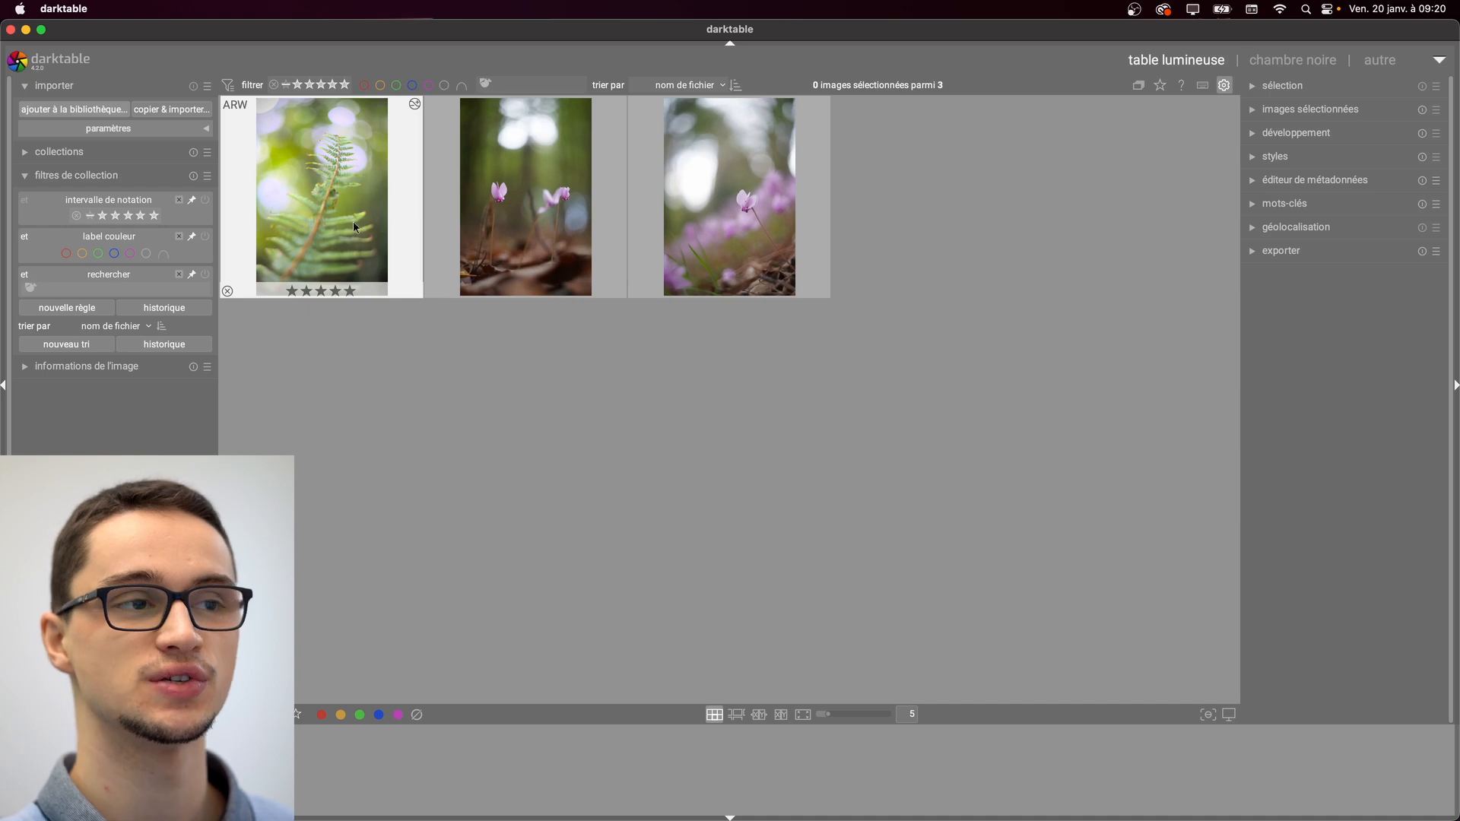
Step: Collapse the collection filters and examine the image information of the fern photo and the photo with two cyclamen flowers
mouse_move(366, 227)
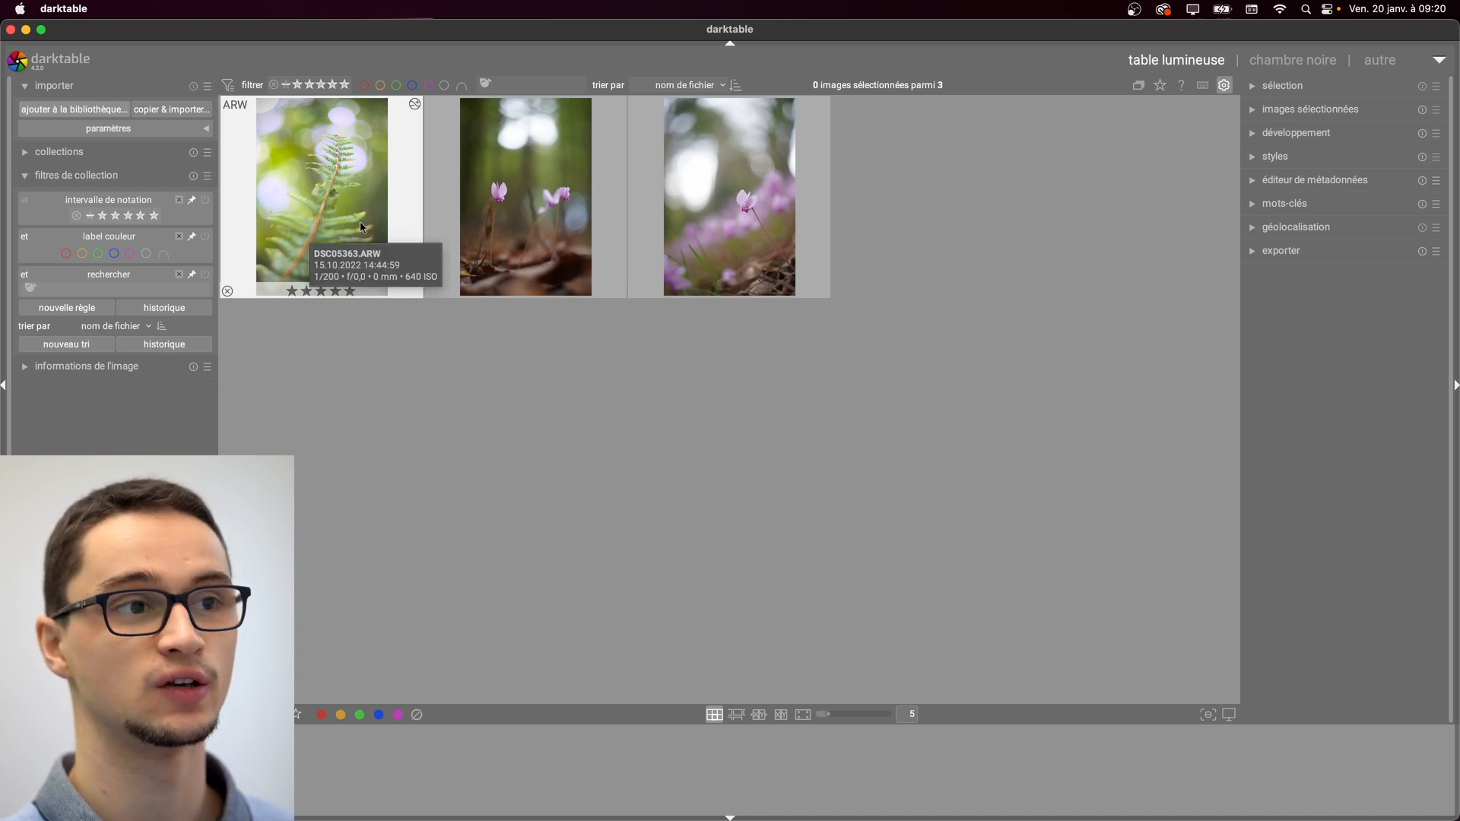
left_click(24, 175)
left_click(25, 198)
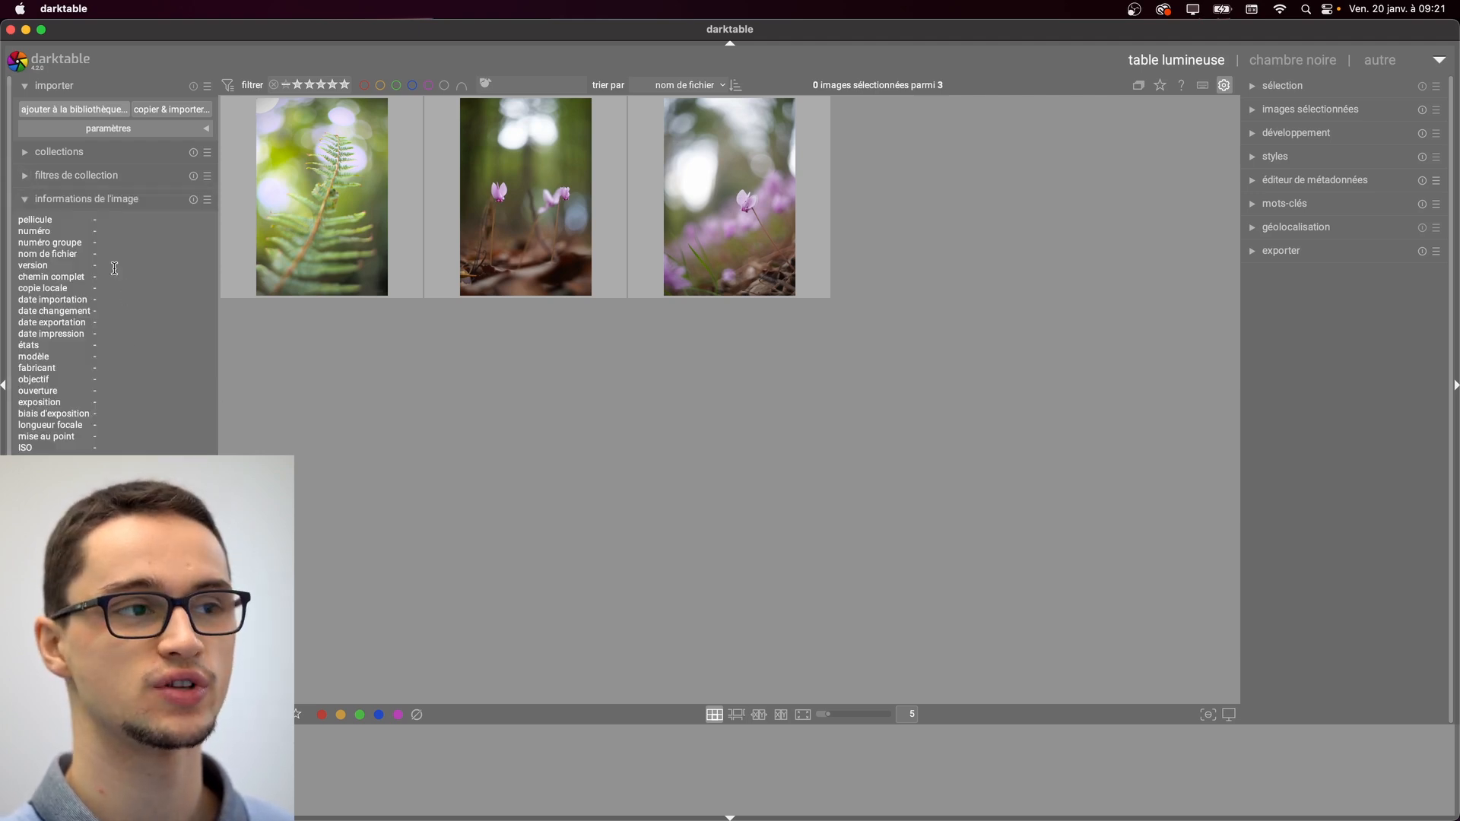
mouse_move(277, 245)
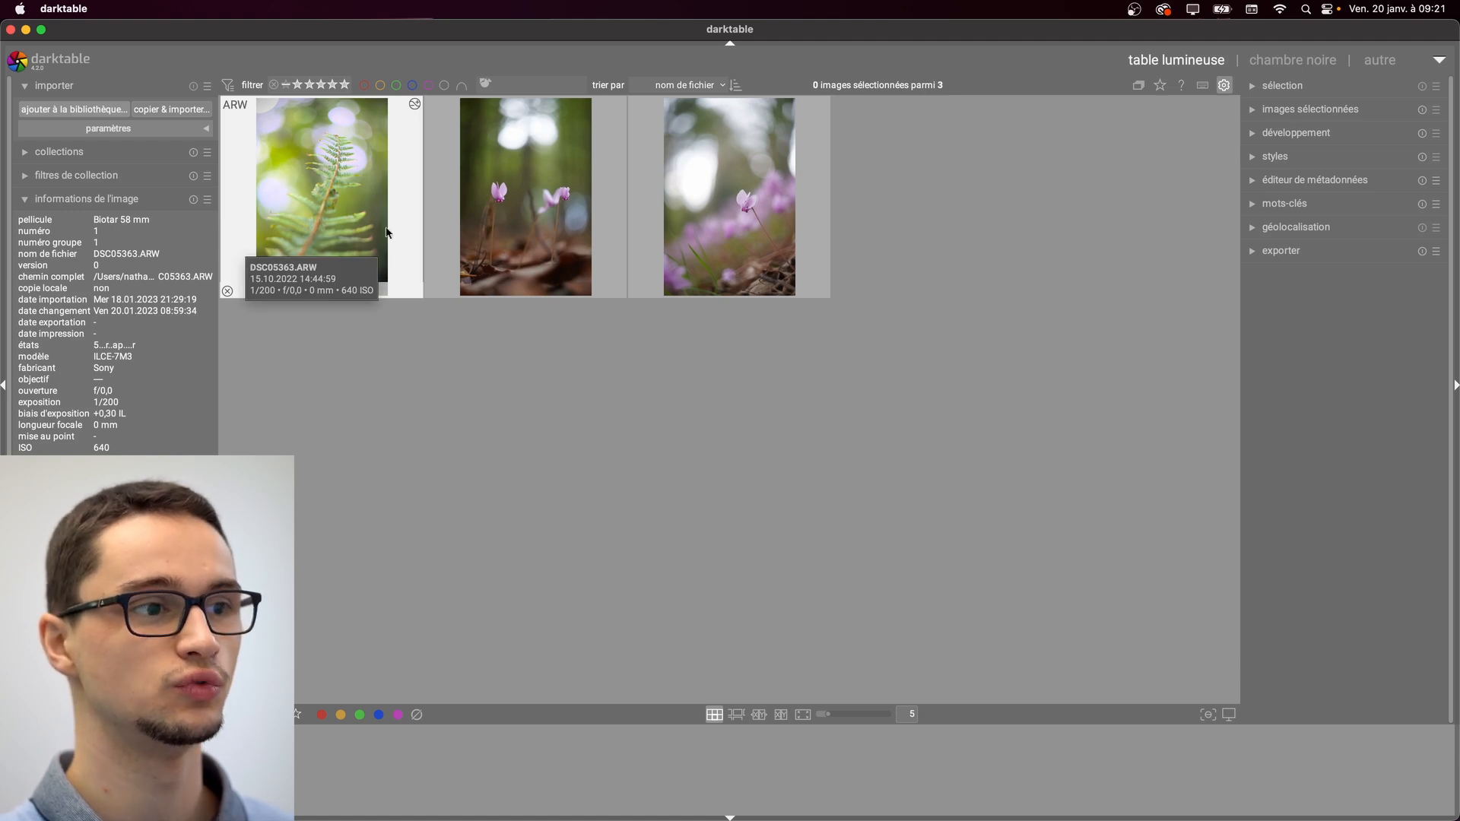
left_click(484, 225)
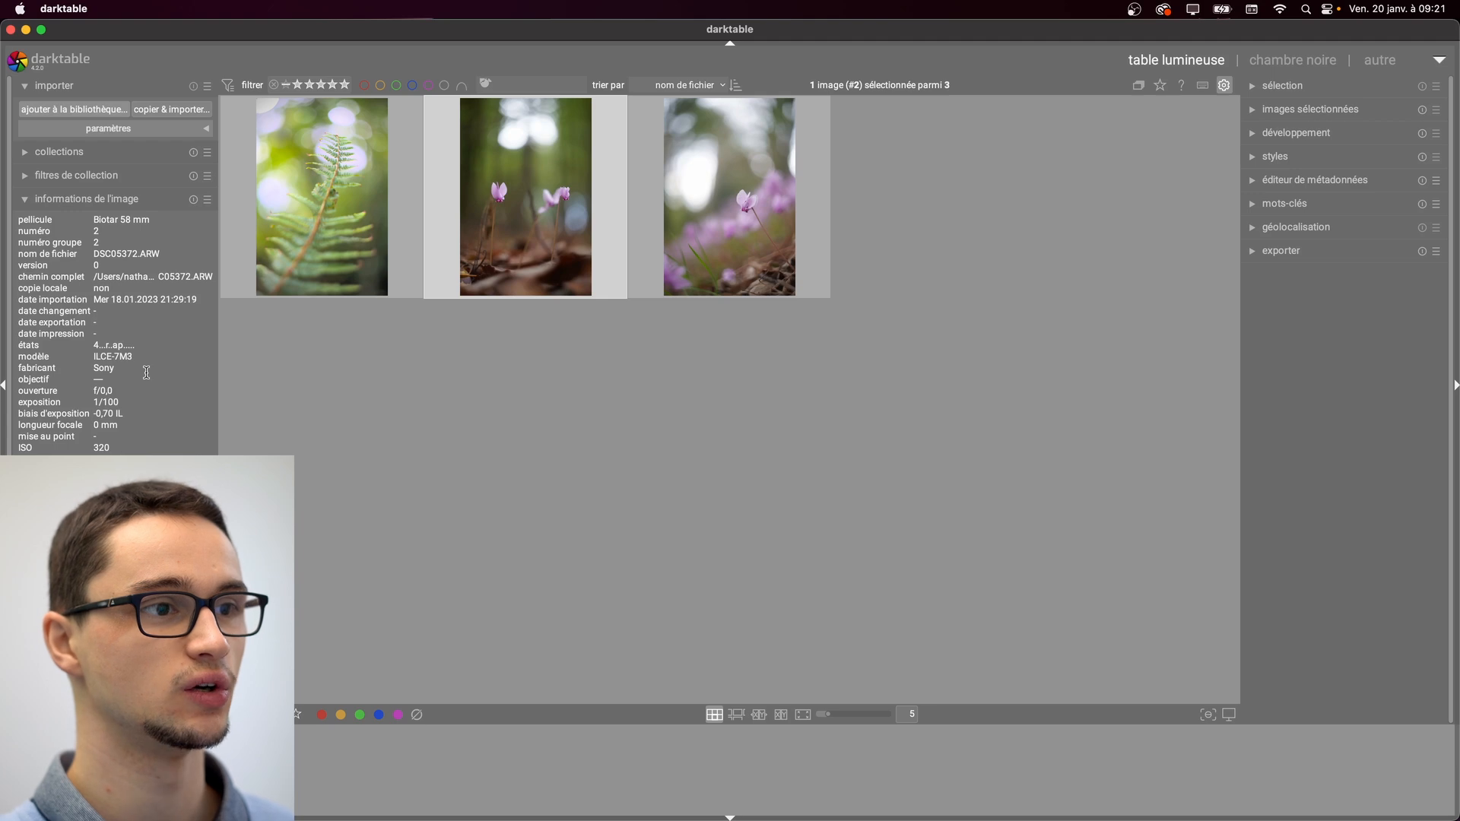
Step: Examine the keywords module and the metadata editor fields, and collapse both modules again
left_click(1252, 206)
left_click(1253, 205)
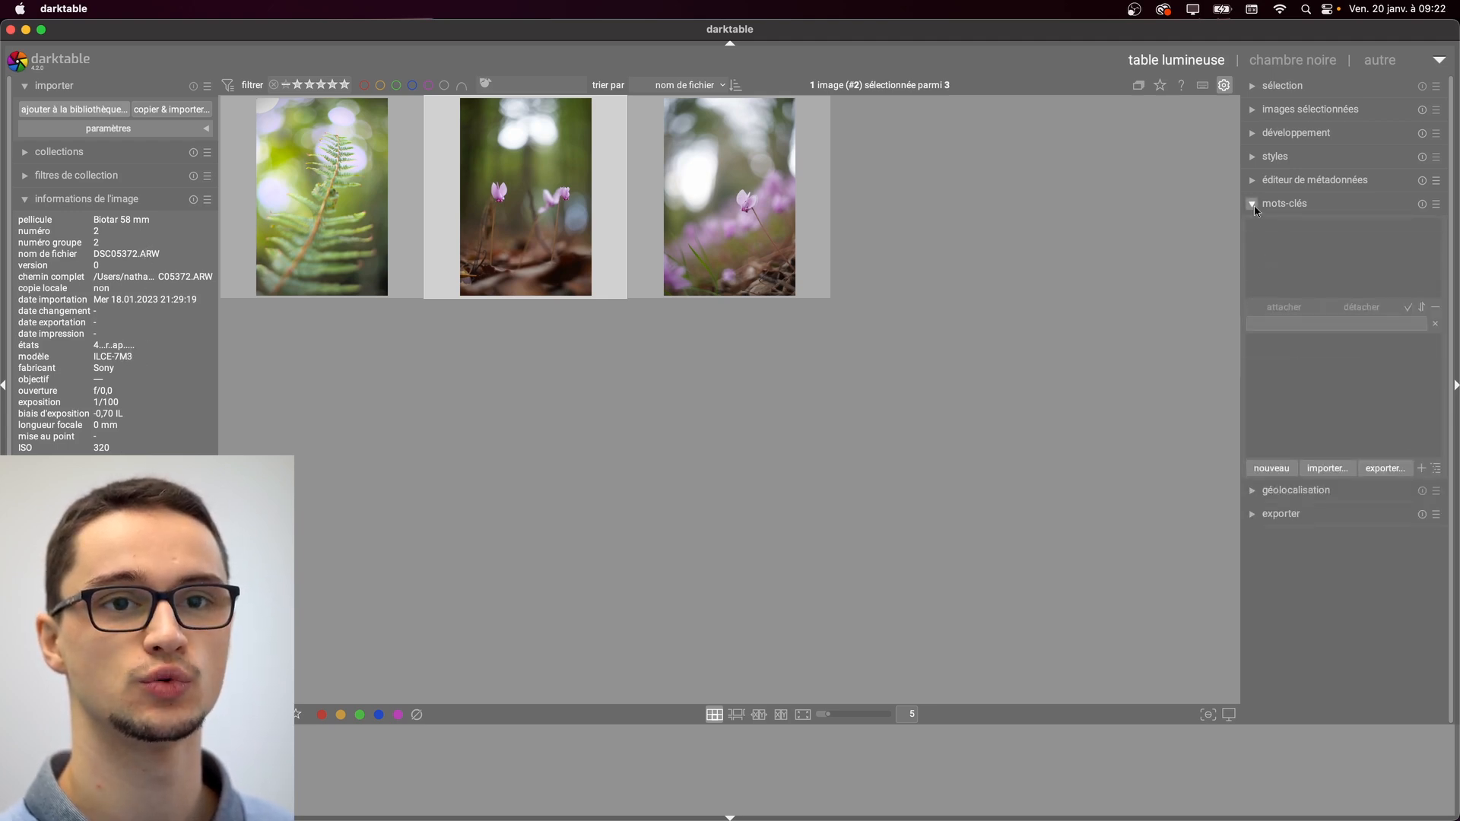
left_click(1251, 183)
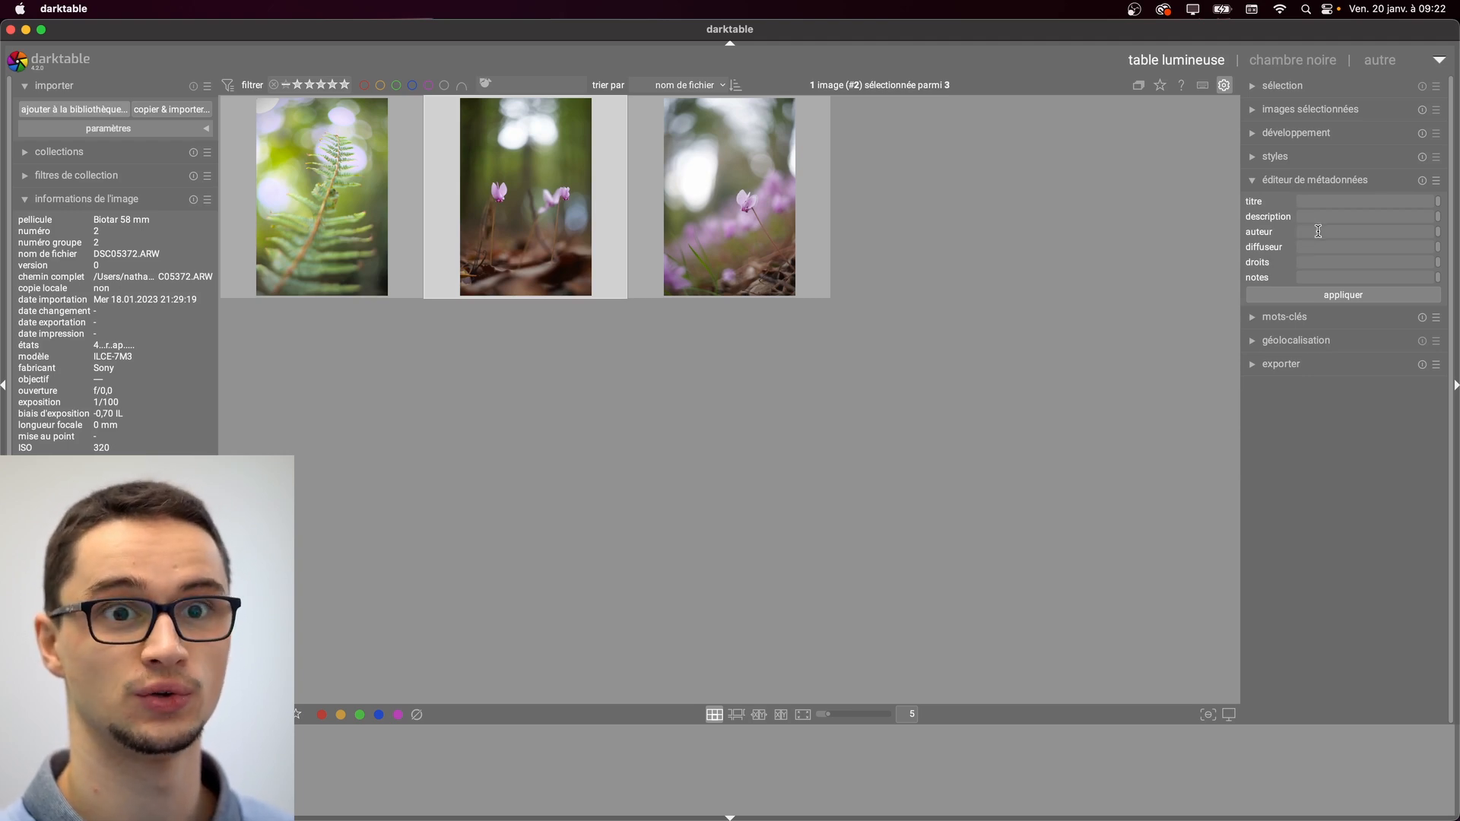
left_click(1251, 183)
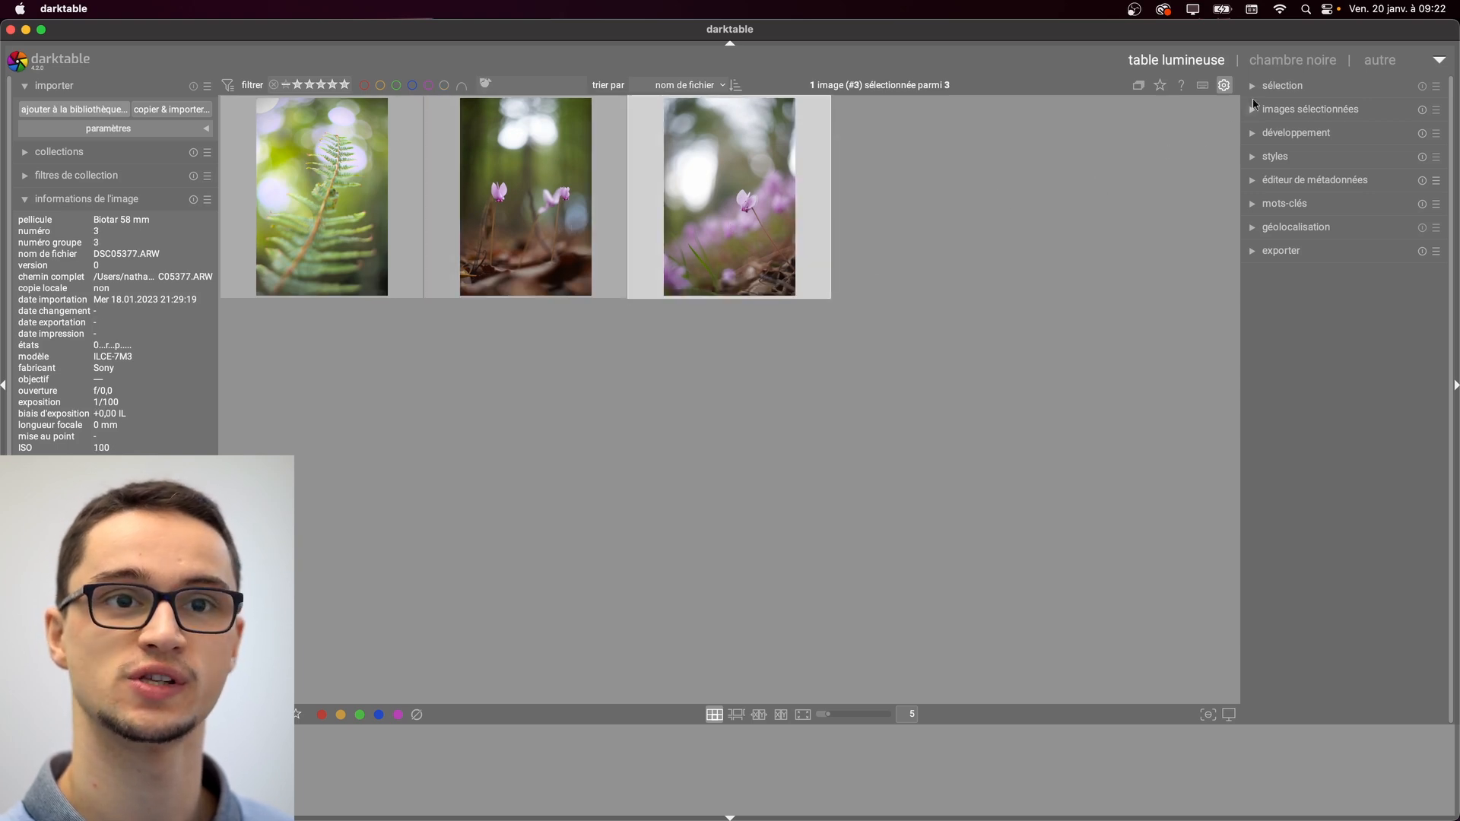
Step: Open the third photo, the single pink cyclamen, in the darkroom and show the quick access modules
left_click(1287, 61)
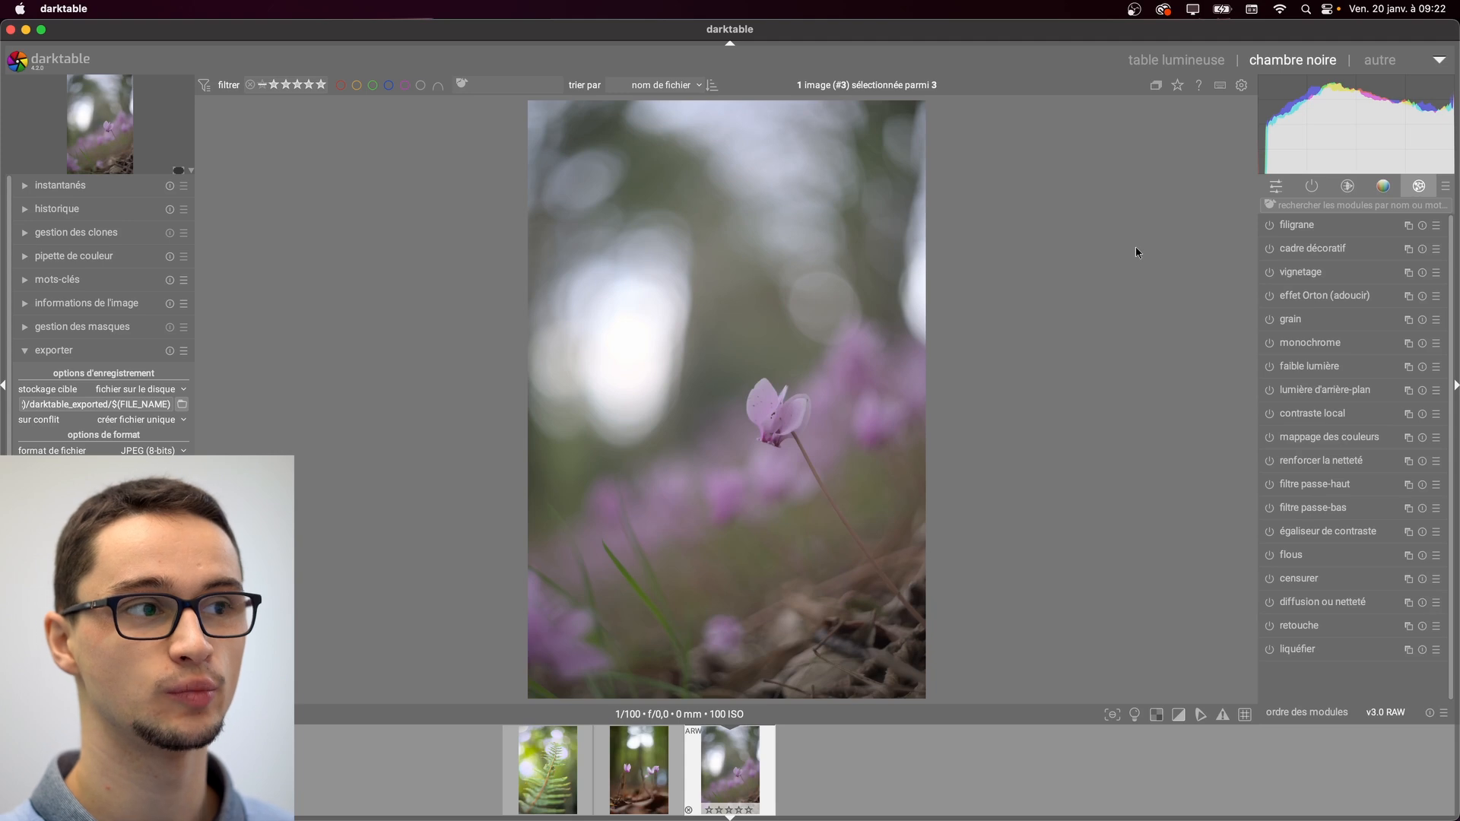
left_click(1276, 186)
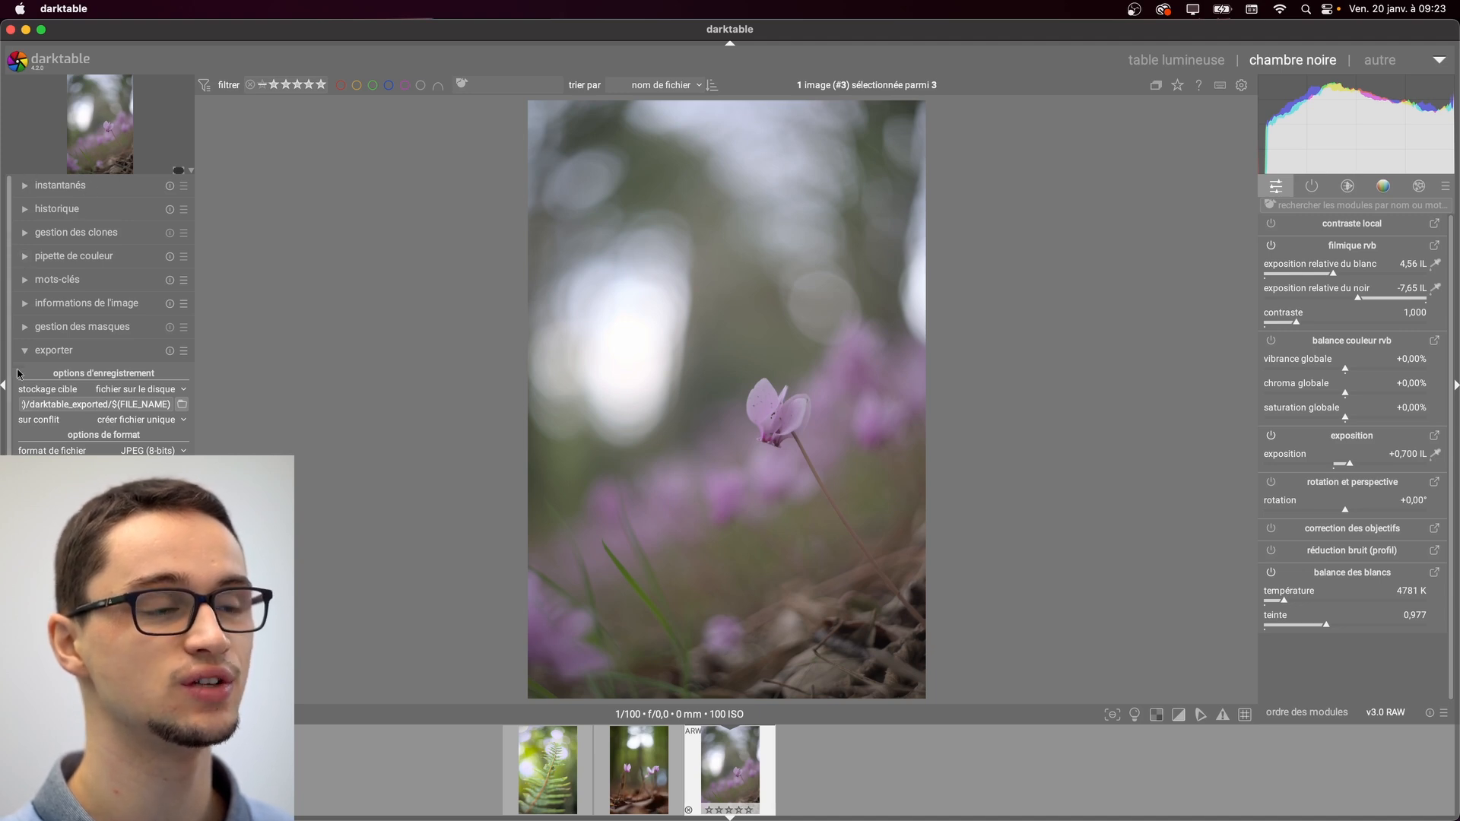
Step: Examine the snapshots module and the photo's editing history, collapsing each one again
left_click(26, 186)
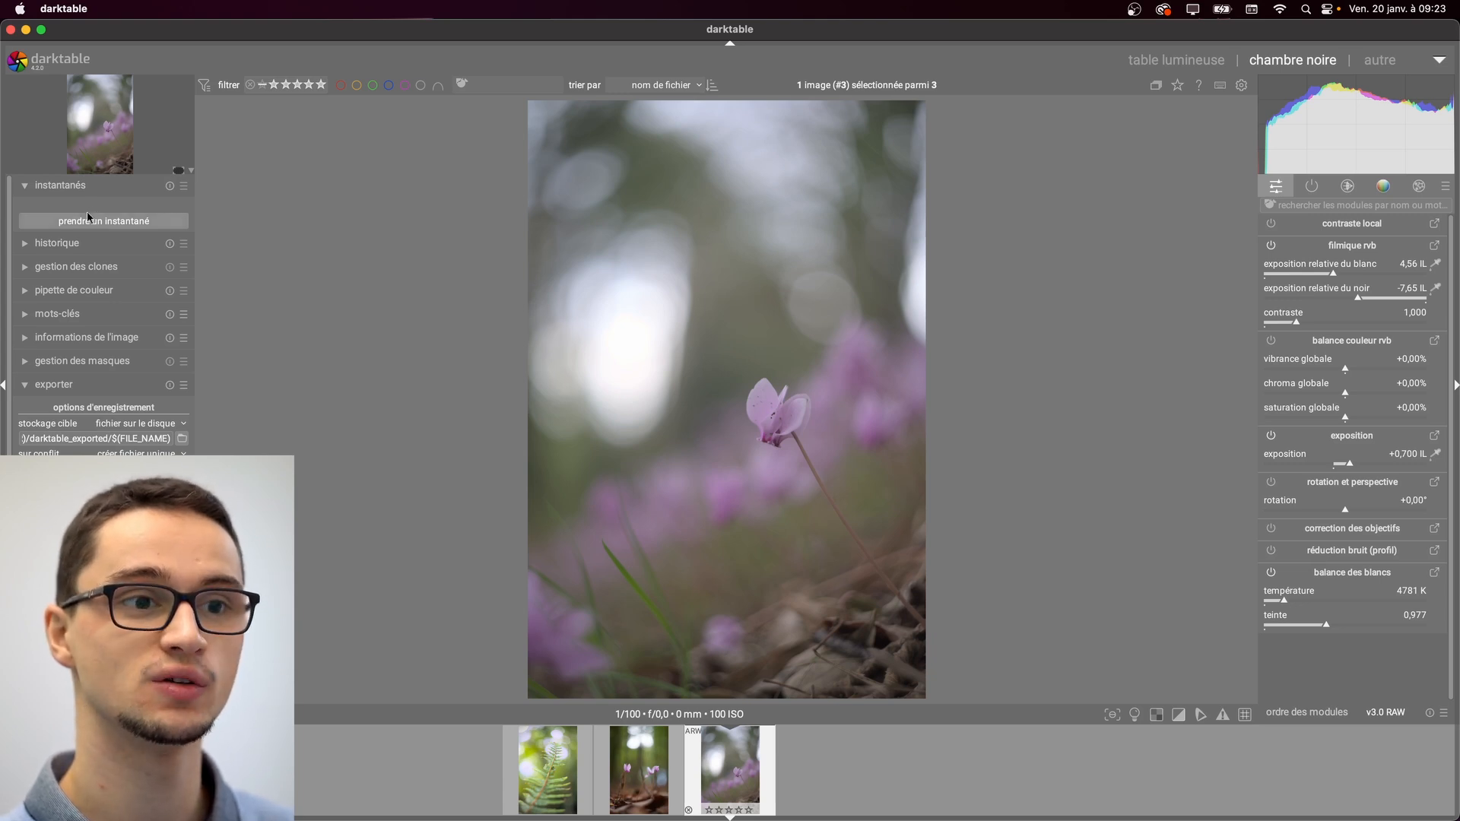
left_click(25, 187)
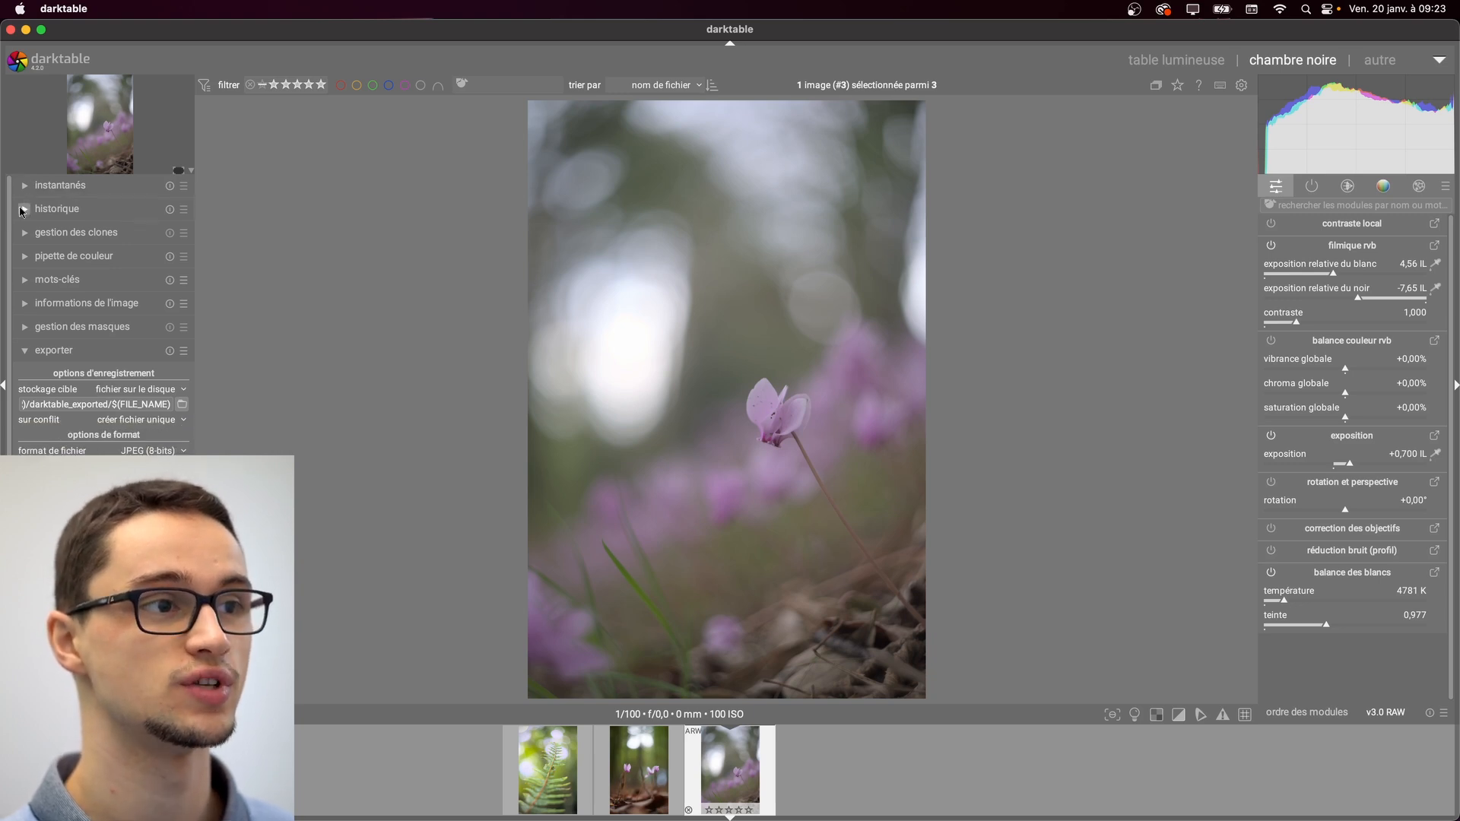
left_click(25, 209)
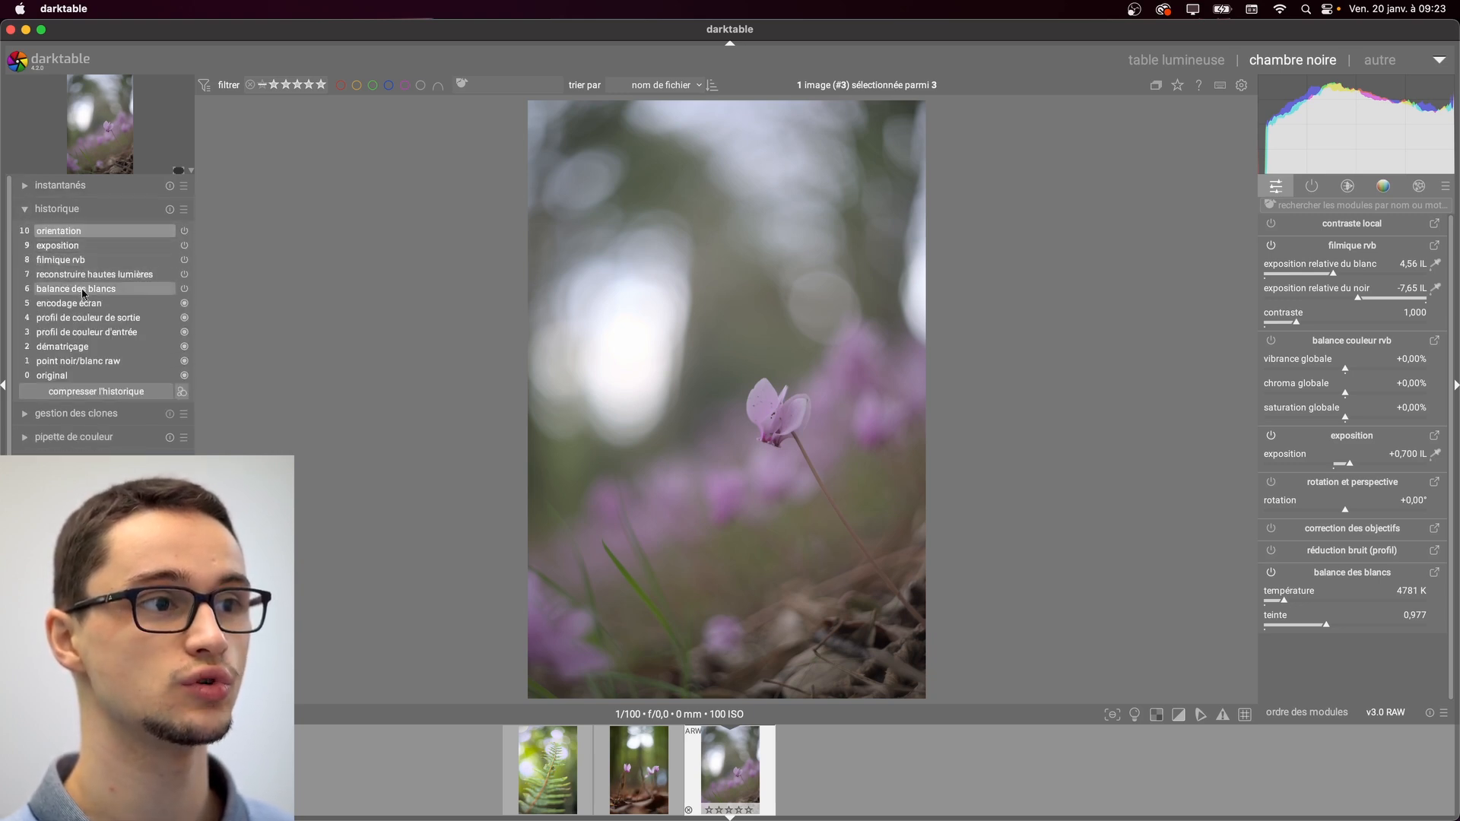
left_click(25, 212)
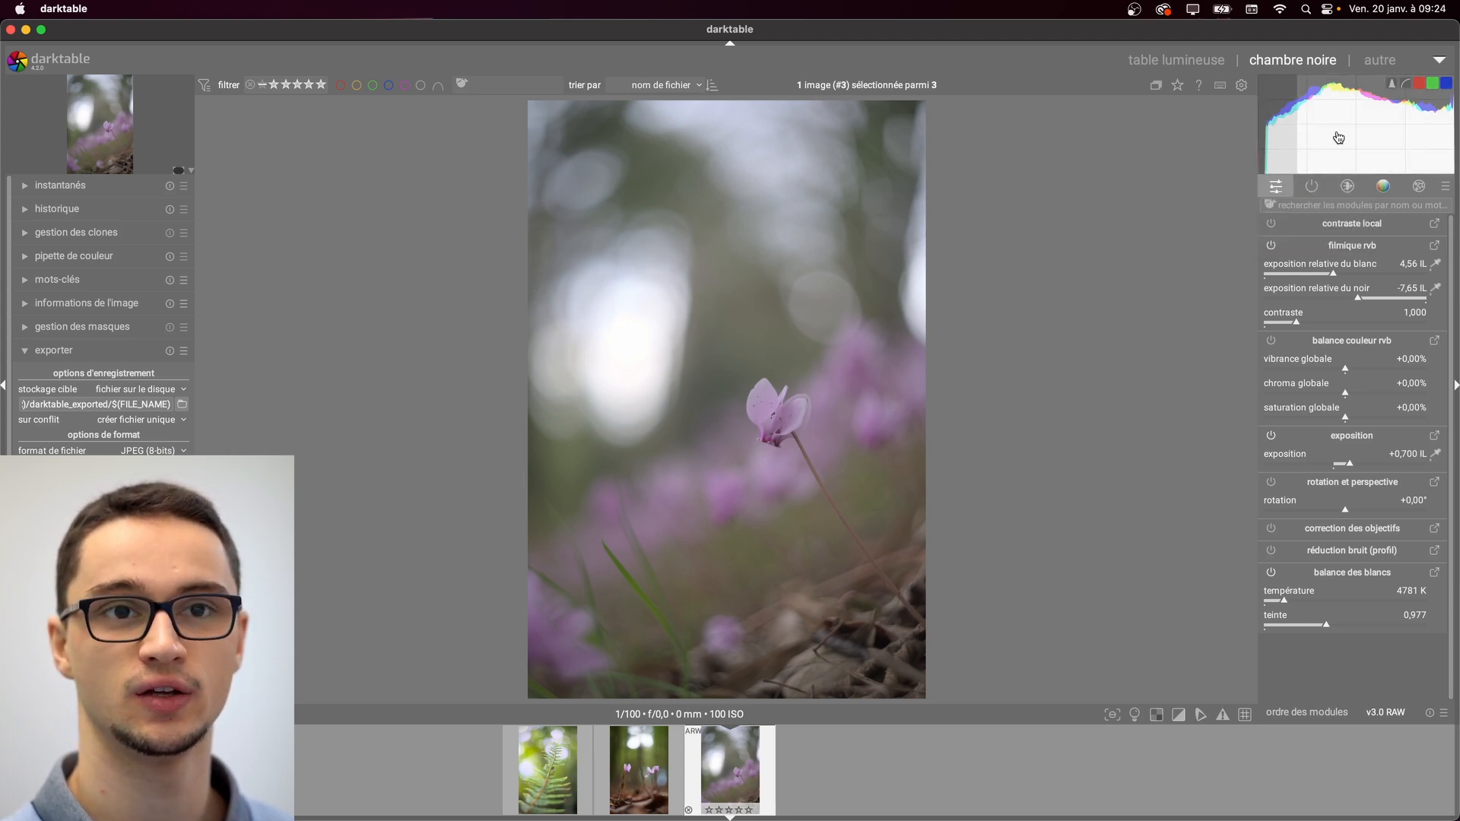
Step: Preview the photo with the rule-of-thirds guide lines and in colour assessment mode, switching each off again
left_click(1244, 715)
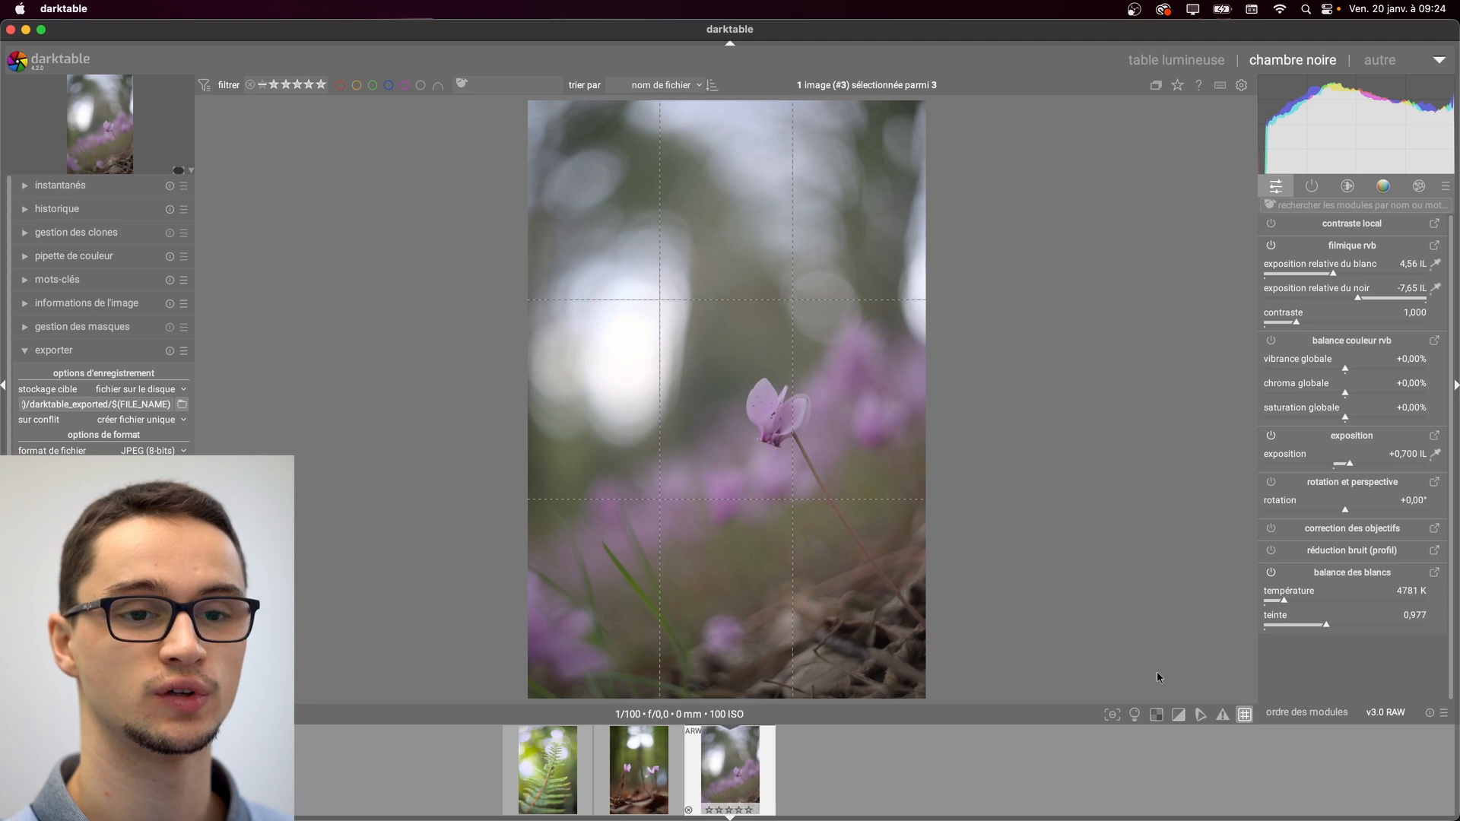
left_click(1245, 714)
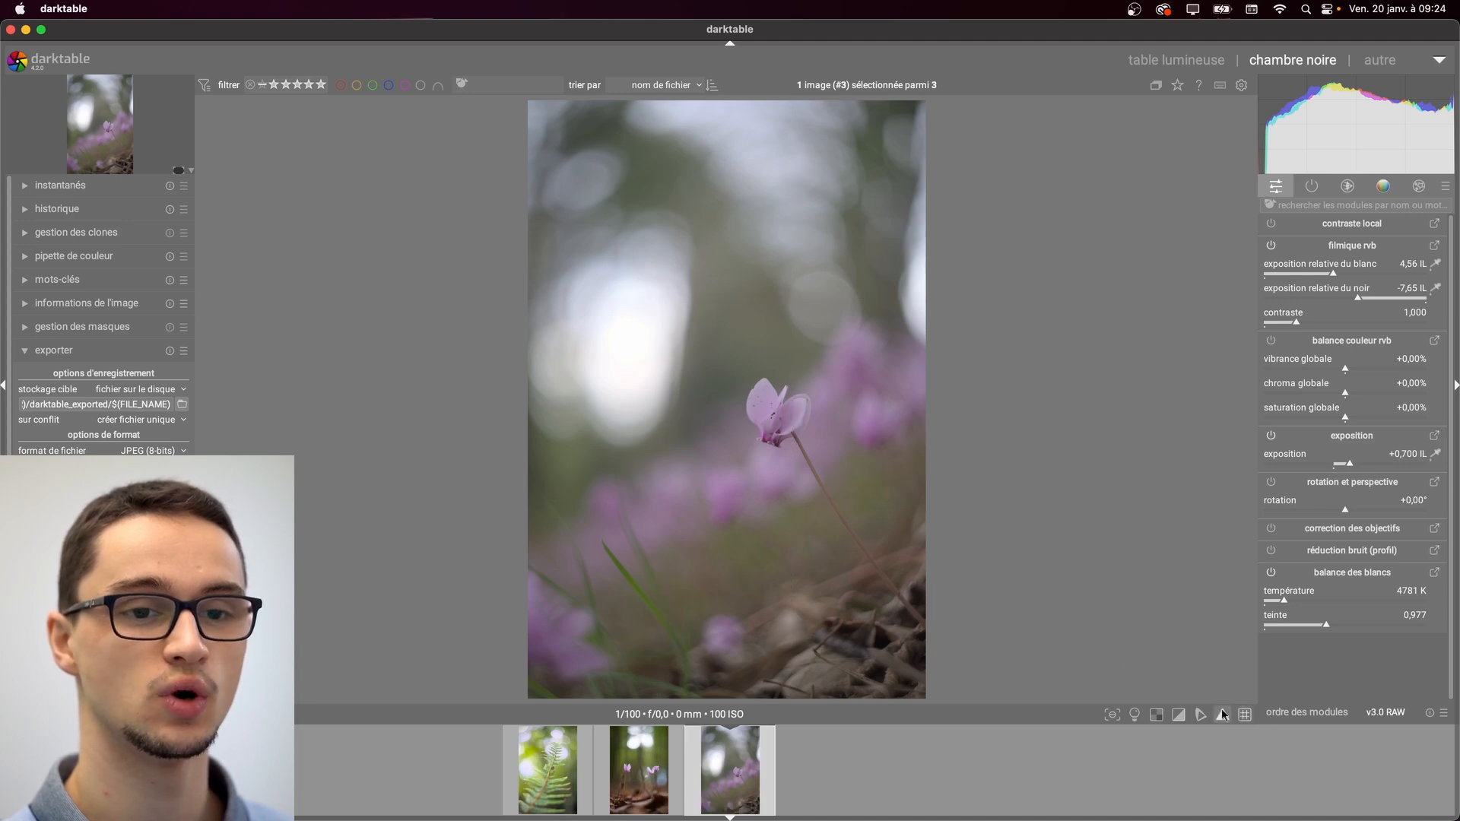
left_click(1135, 715)
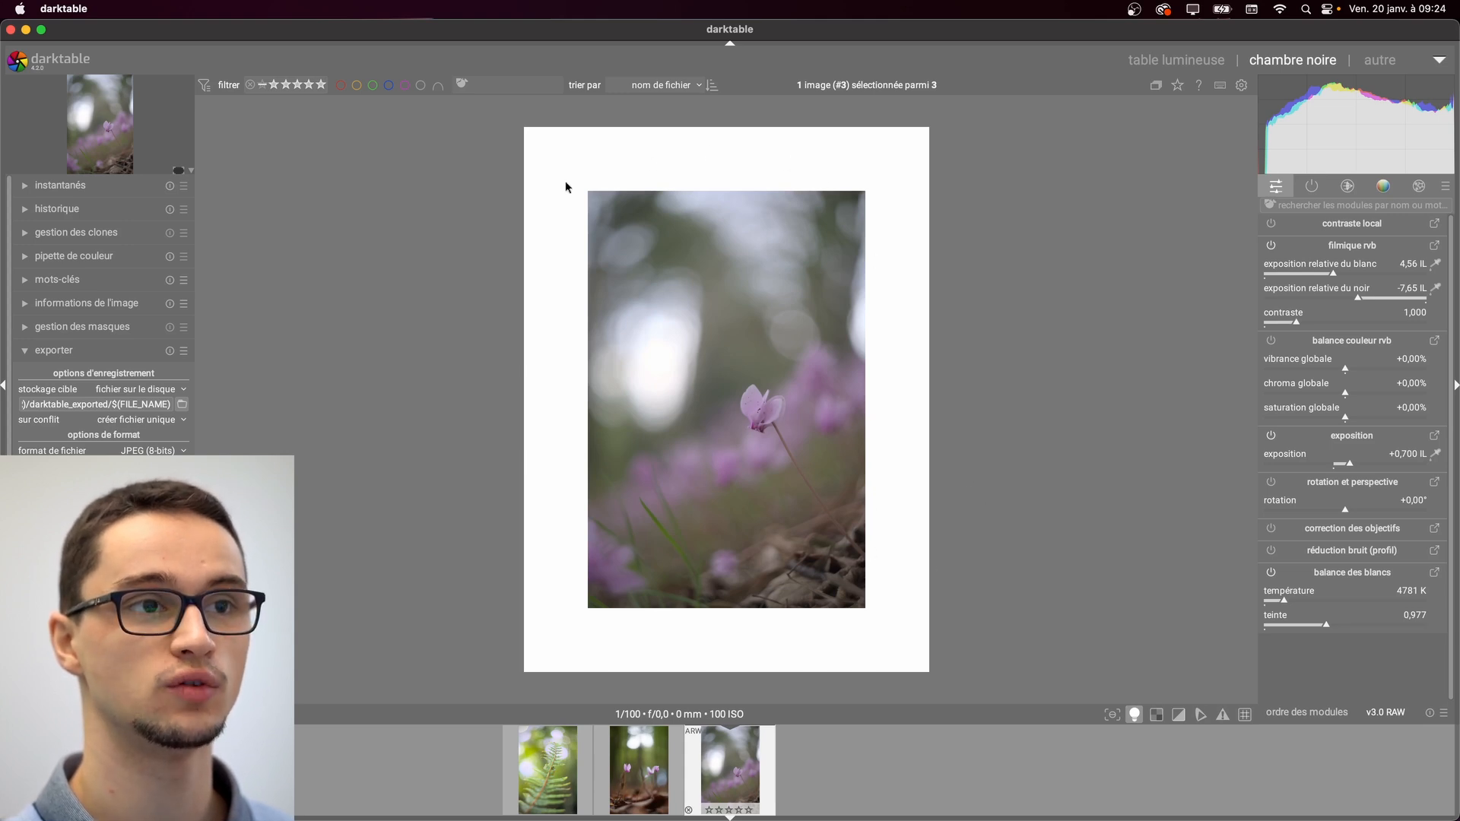
left_click(1135, 715)
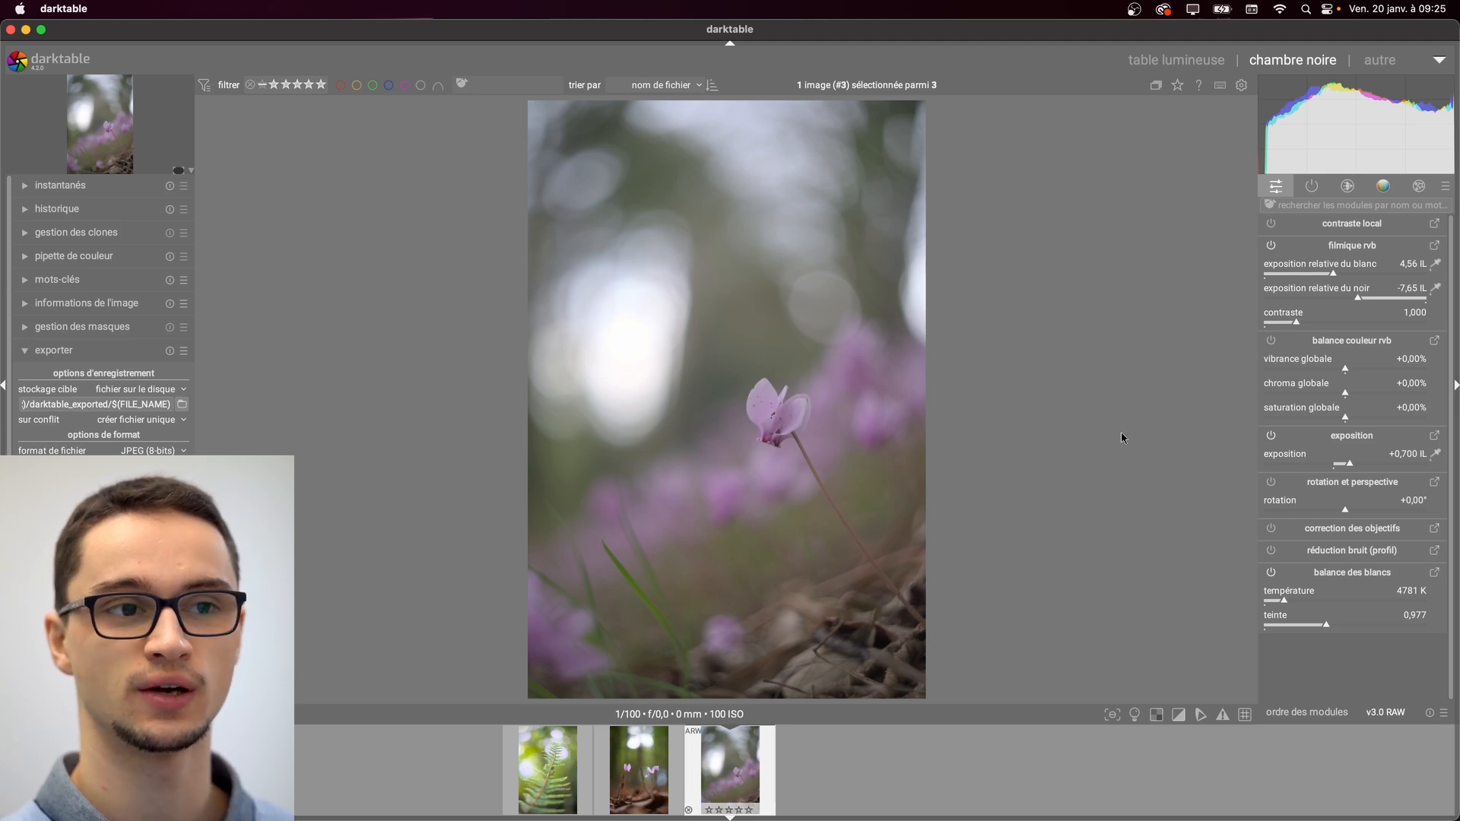
Step: Raise the photo's exposure to +1,383 IL and the filmique rvb contrast to 1,750
left_click(1352, 465)
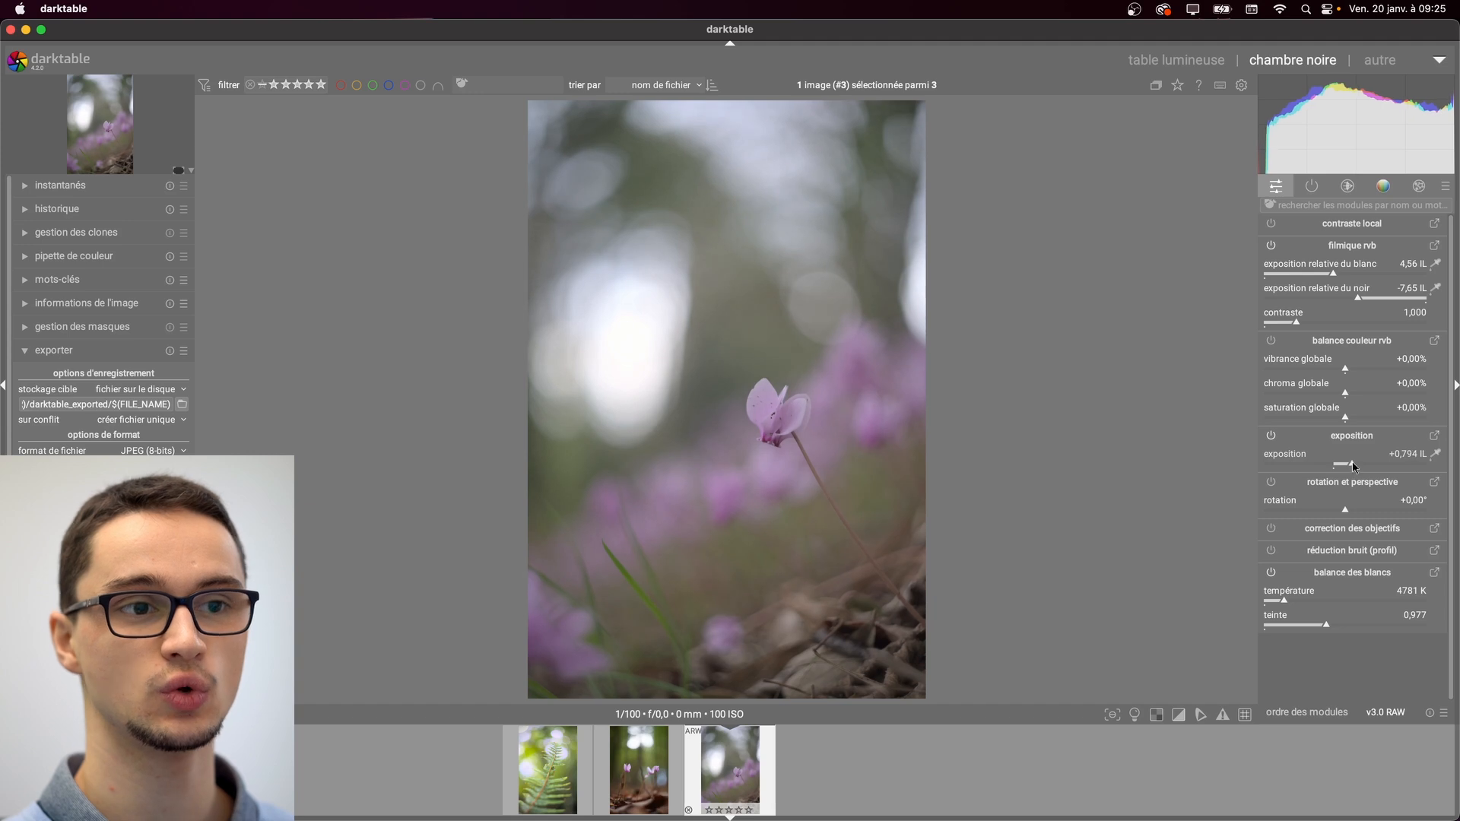
left_click_drag(1352, 465, 1371, 462)
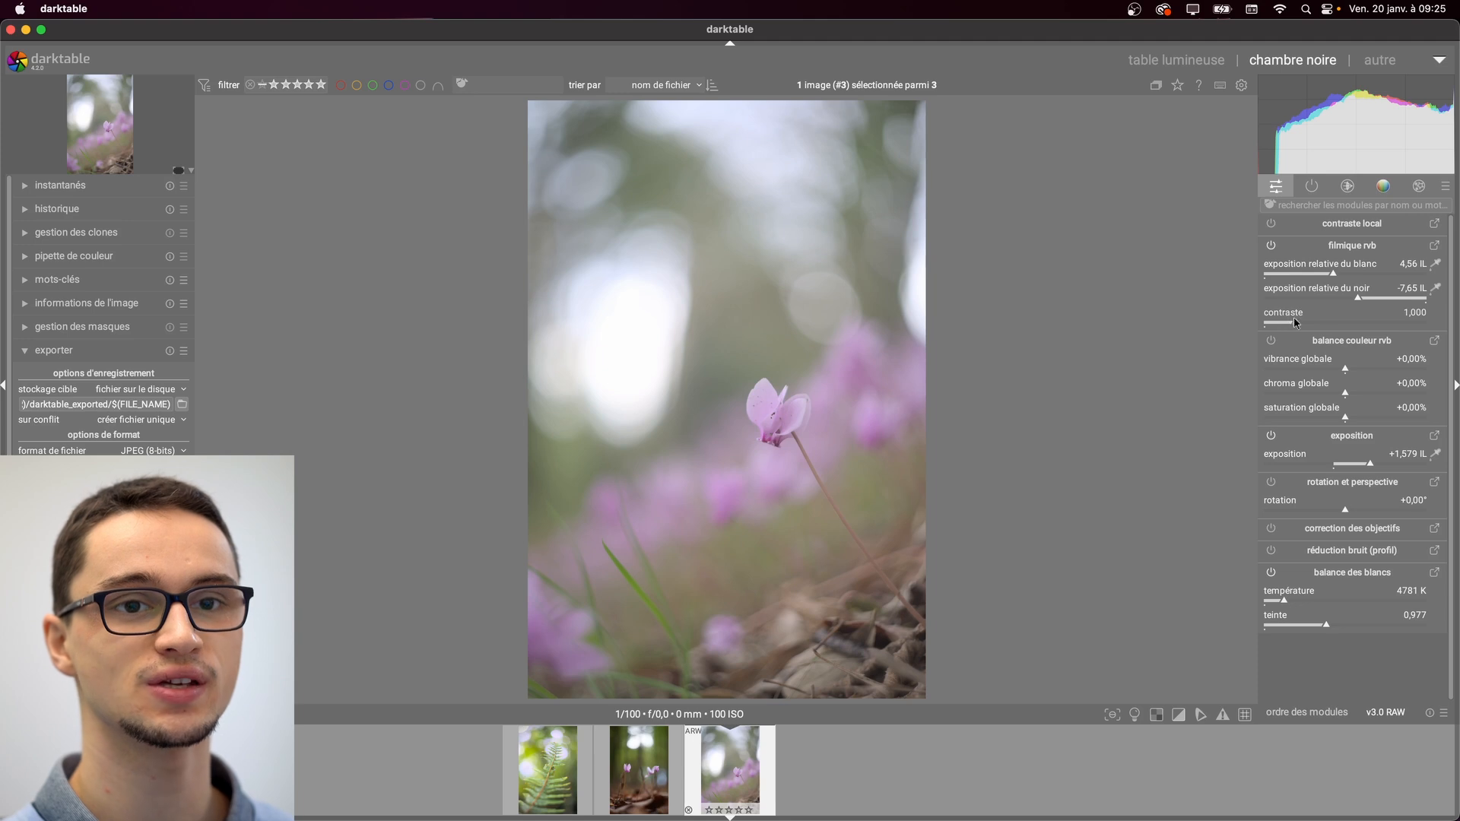
left_click_drag(1306, 326, 1345, 325)
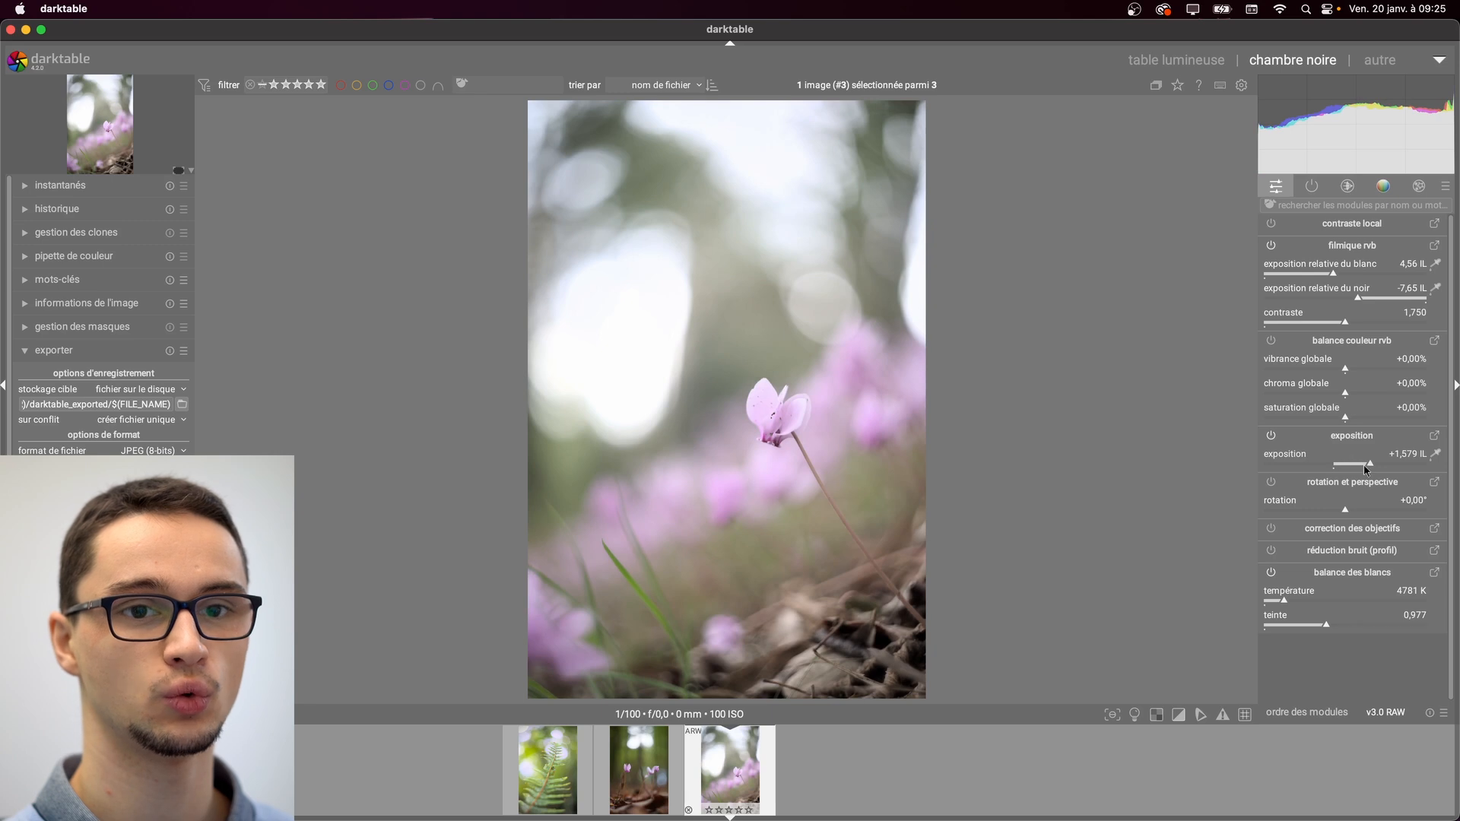
left_click_drag(1368, 467, 1366, 467)
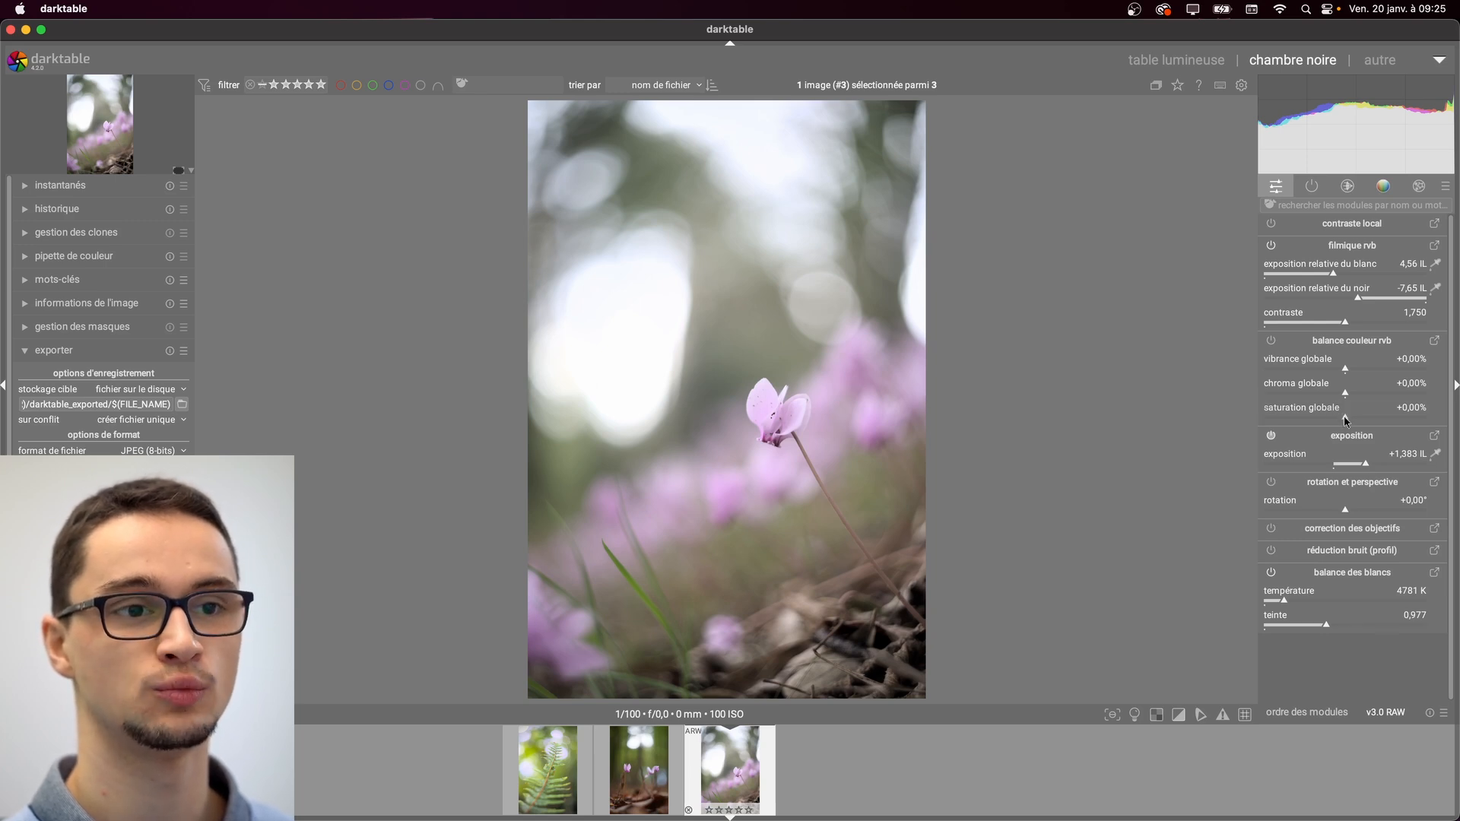
Step: Set the global saturation to +66,36% and the global vibrance to +17,76% in balance couleur rvb
left_click_drag(1344, 421, 1396, 419)
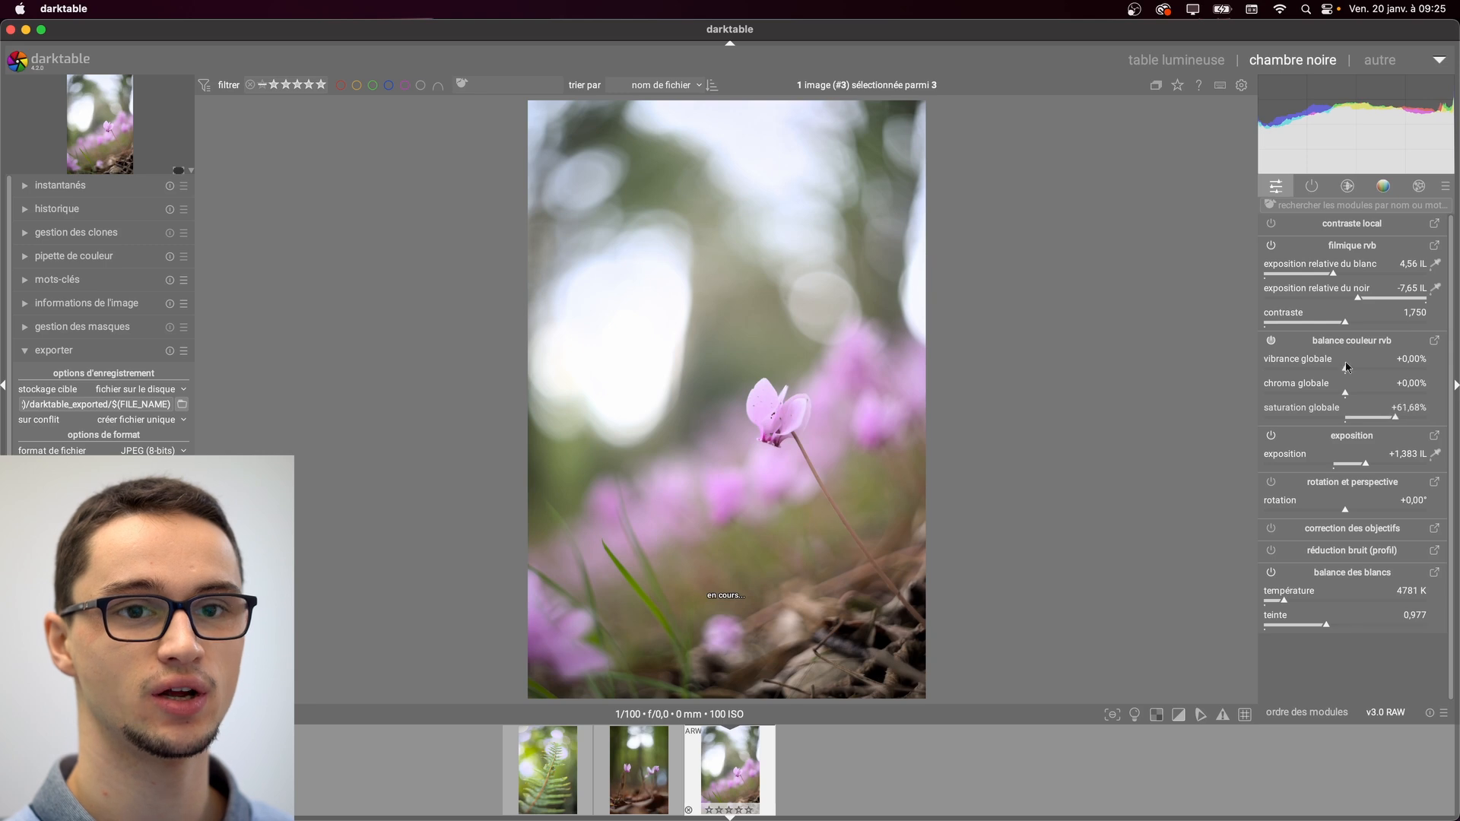
left_click_drag(1345, 370, 1401, 418)
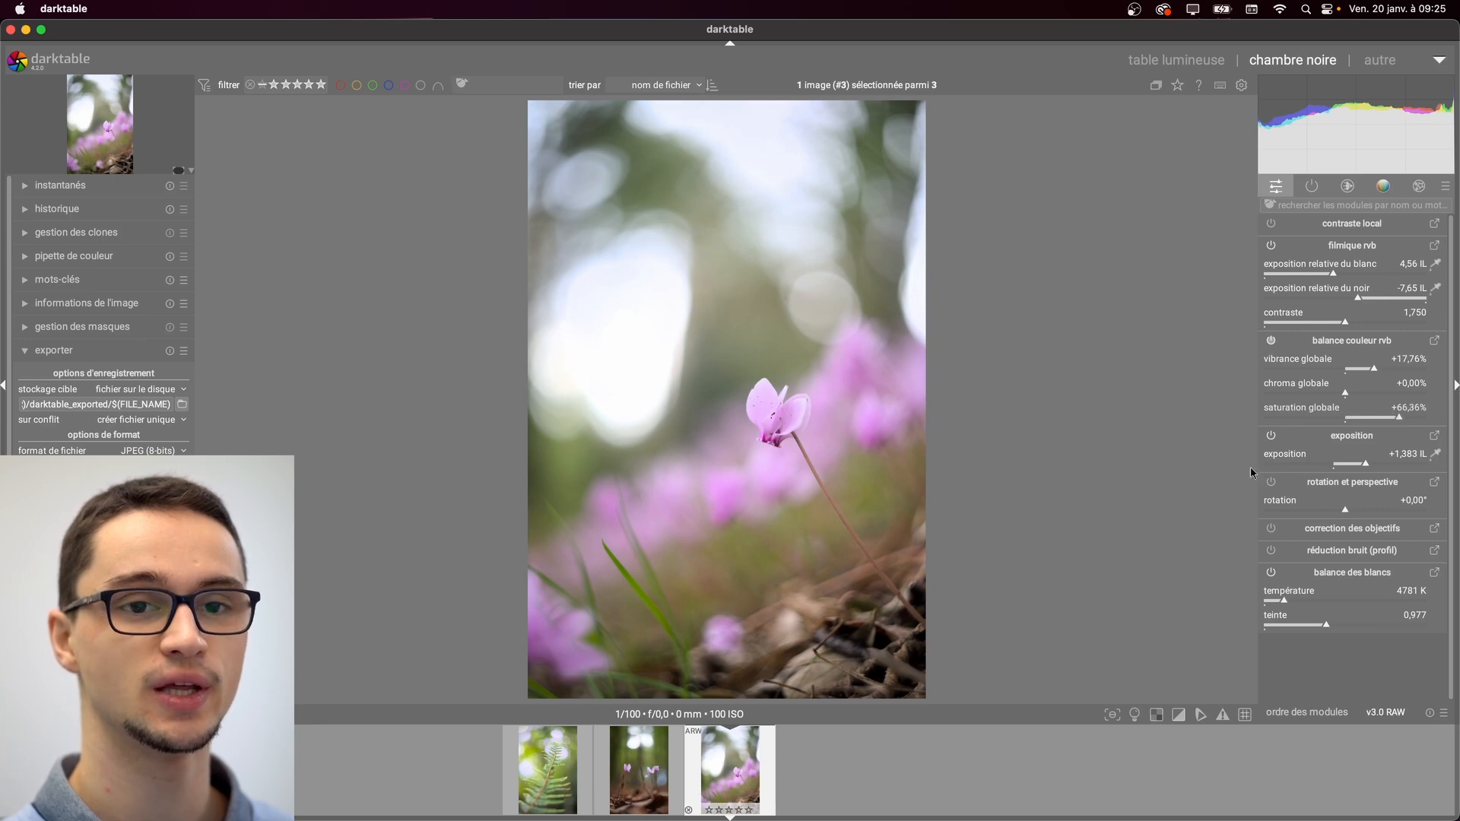
Step: Compare the photo without the exposure, balance couleur rvb and filmique rvb adjustments, switching each module back on
left_click(1271, 435)
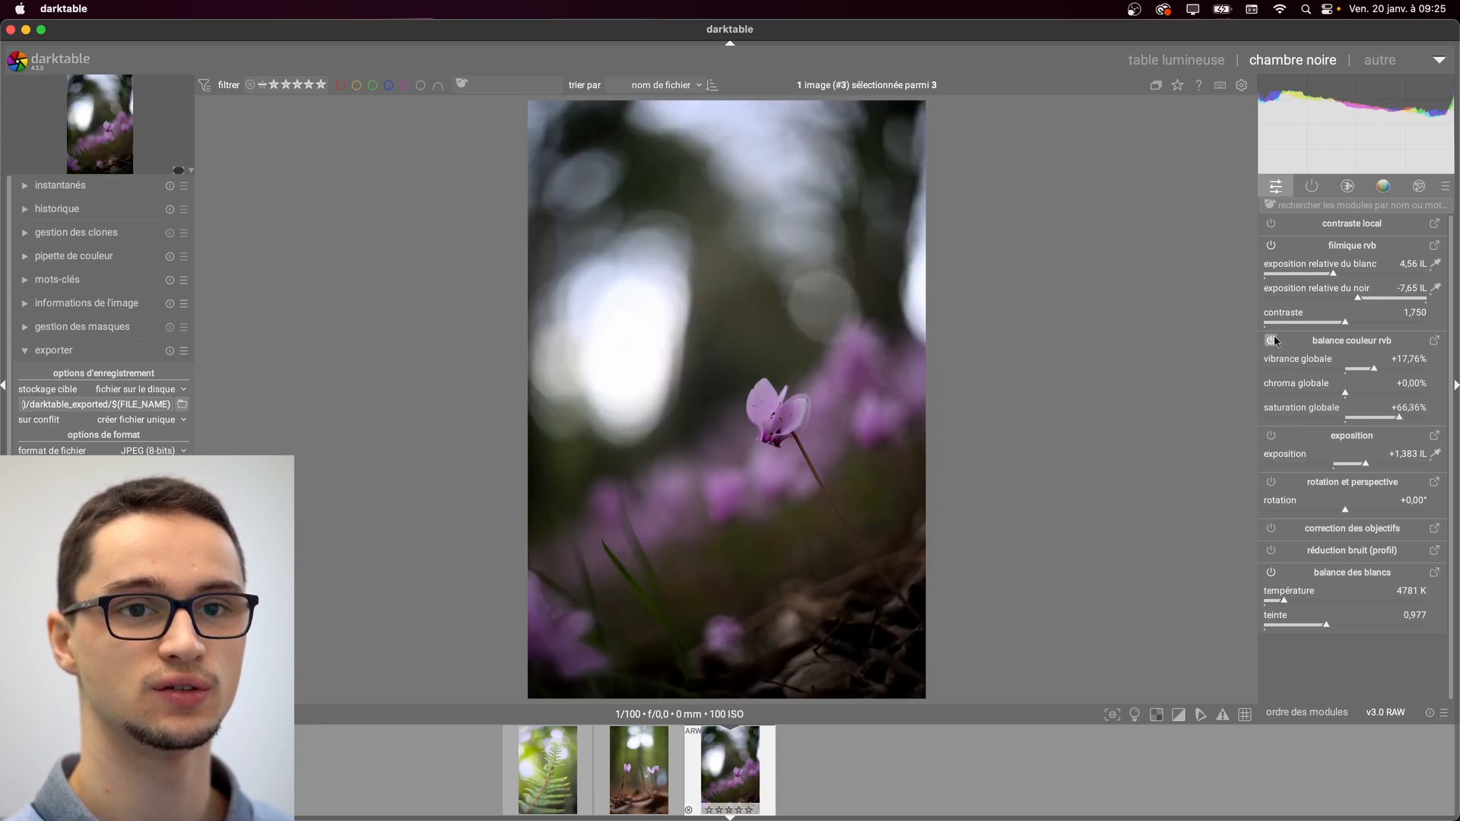
left_click(1270, 244)
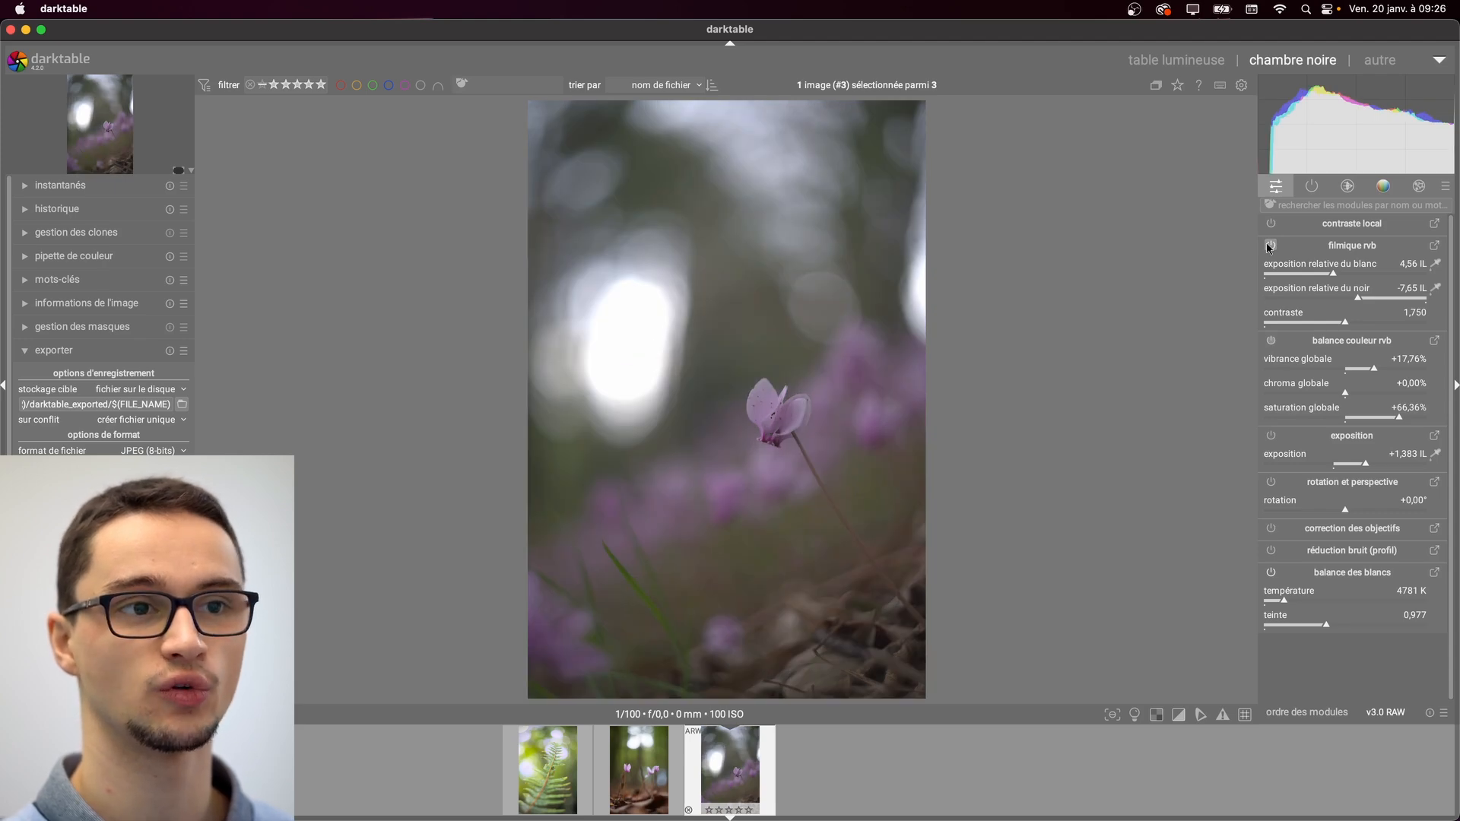
left_click(1269, 245)
left_click(1271, 436)
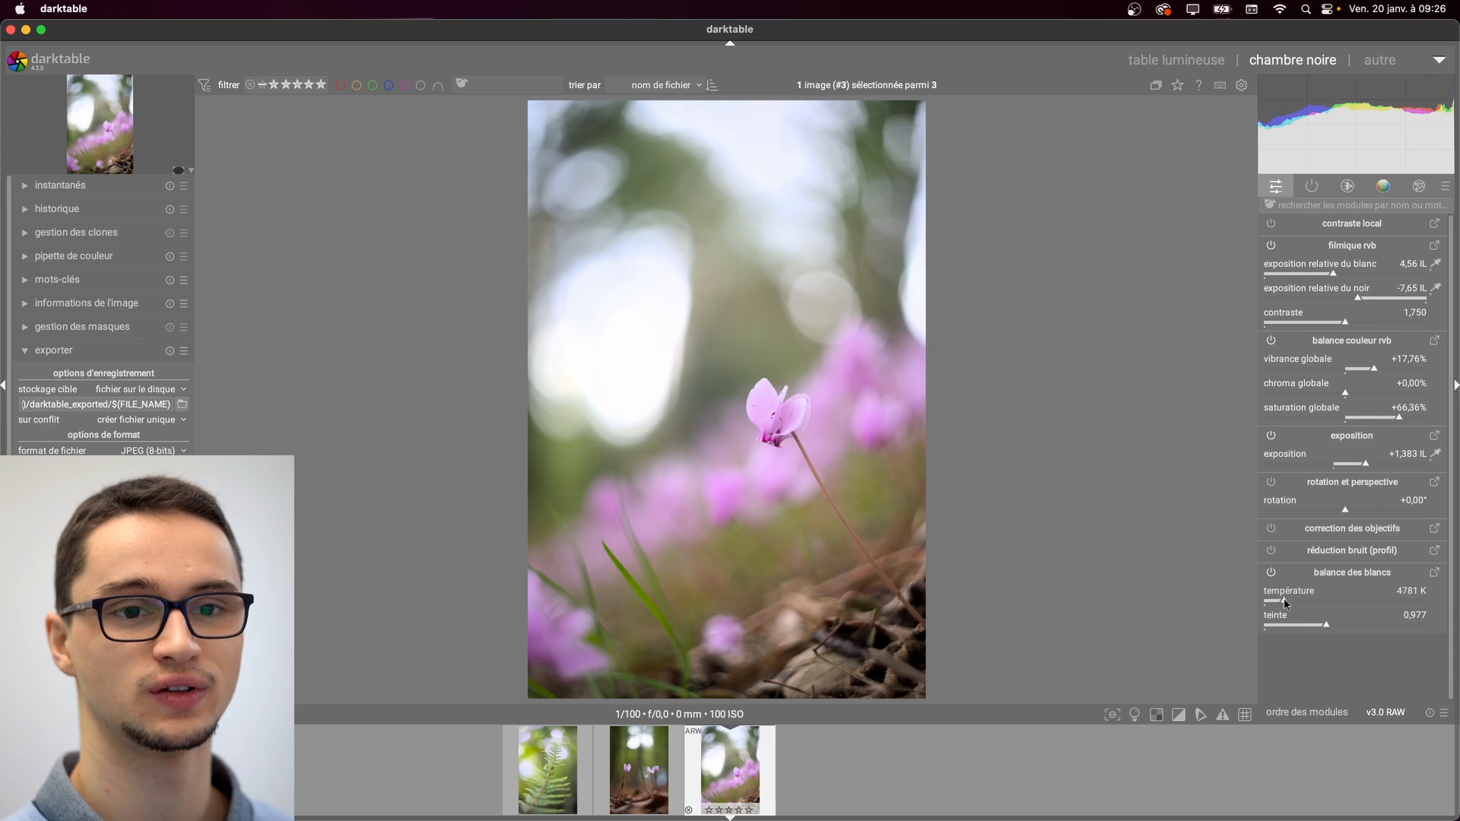
Step: Try a white balance temperature of 2657 K, then undo the temperature changes
mouse_move(1287, 604)
left_mouse_down()
mouse_move(1312, 605)
mouse_move(1268, 603)
left_mouse_up()
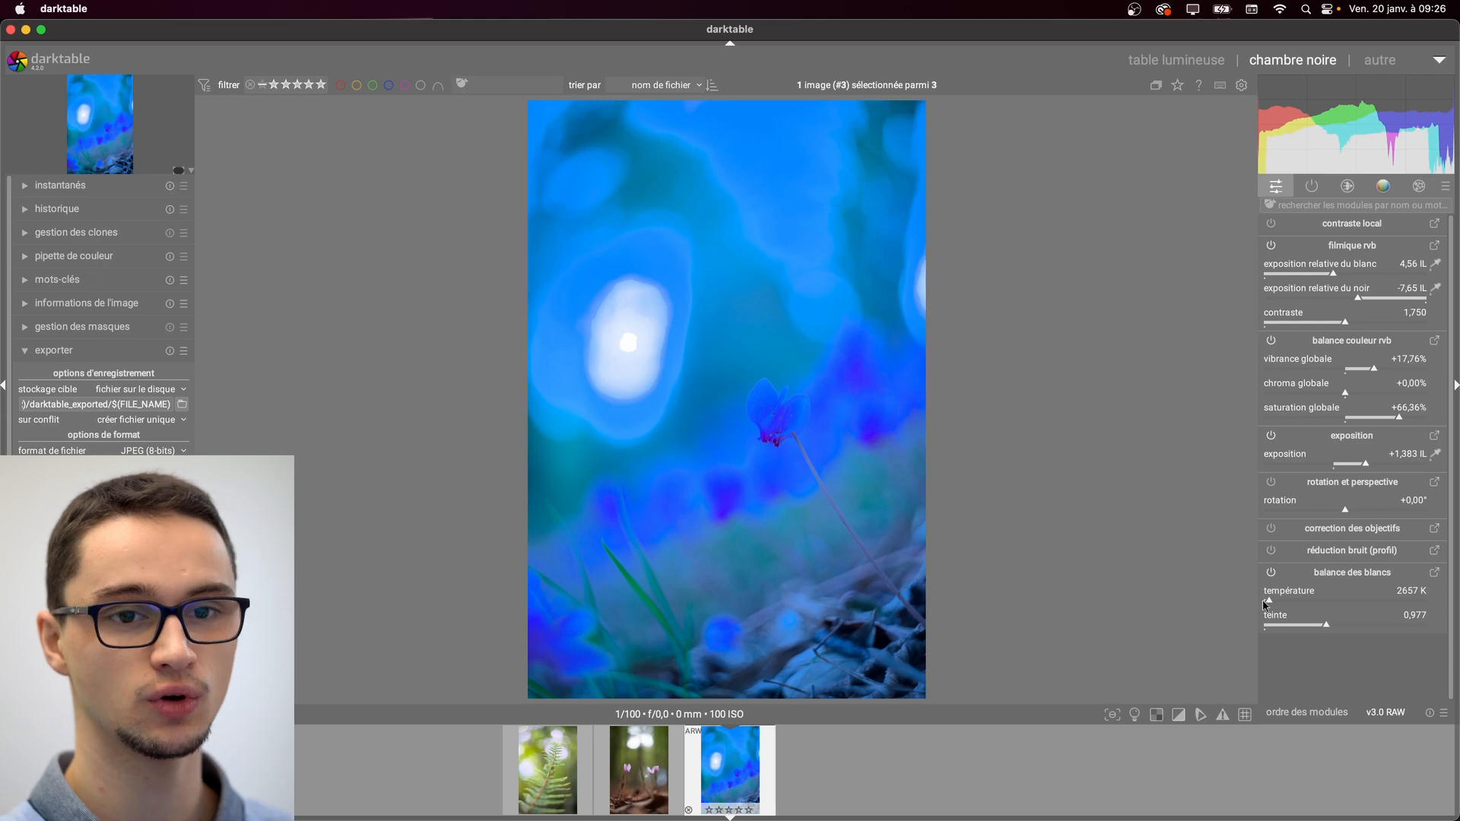
key("ctrl+e")
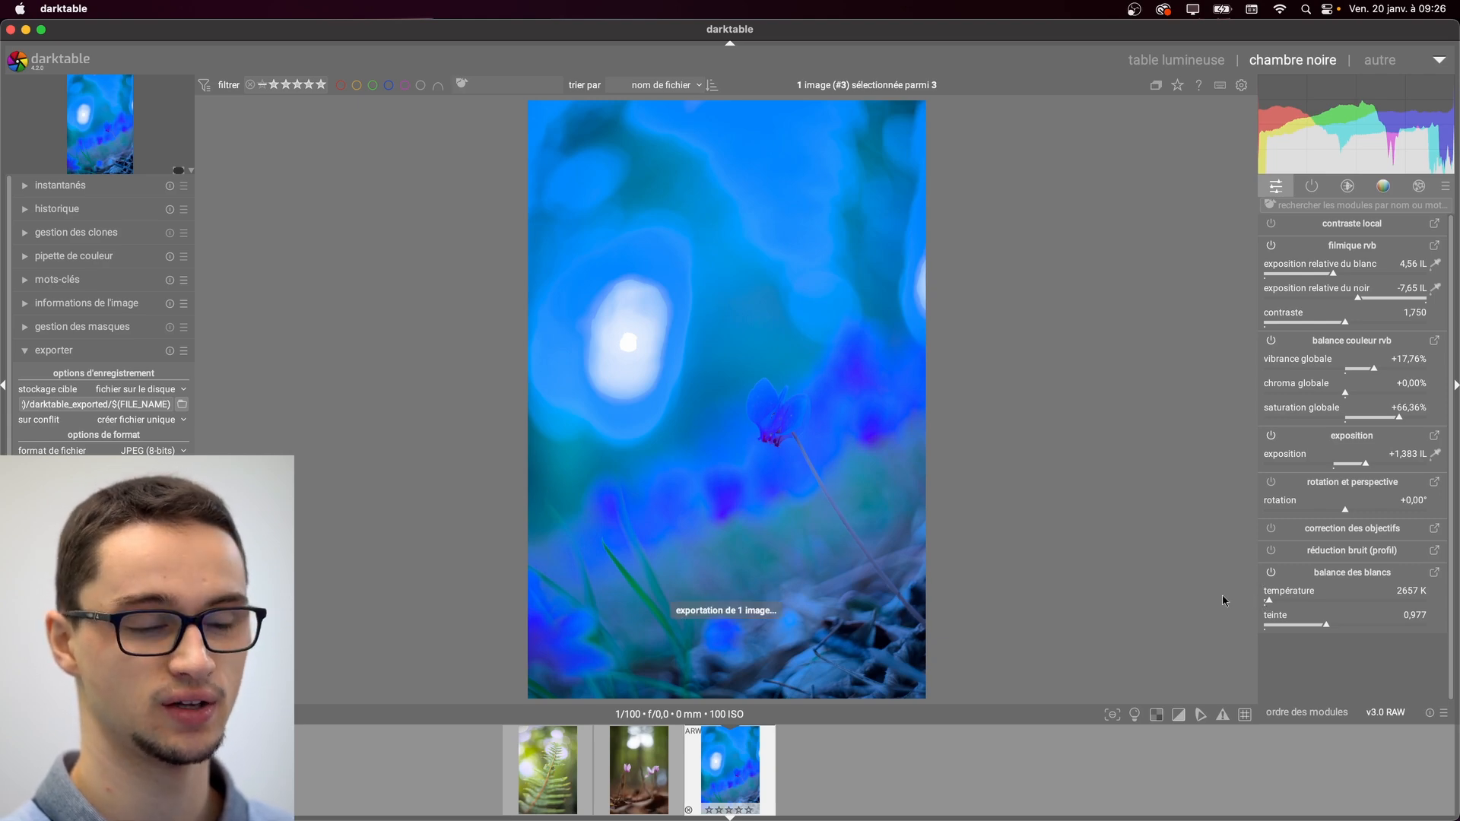
key("super+z")
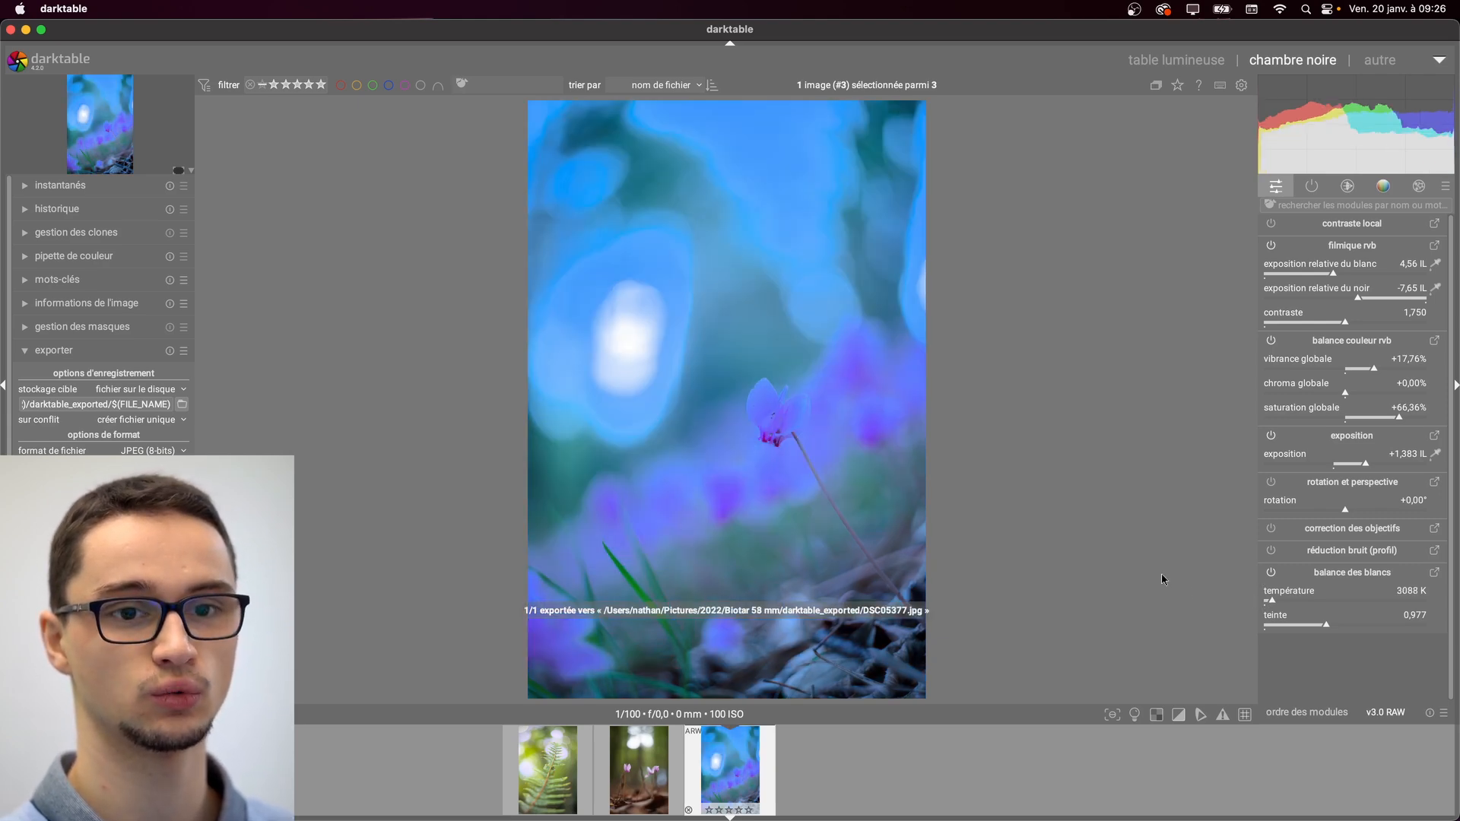
key("super+z")
key("super+z")
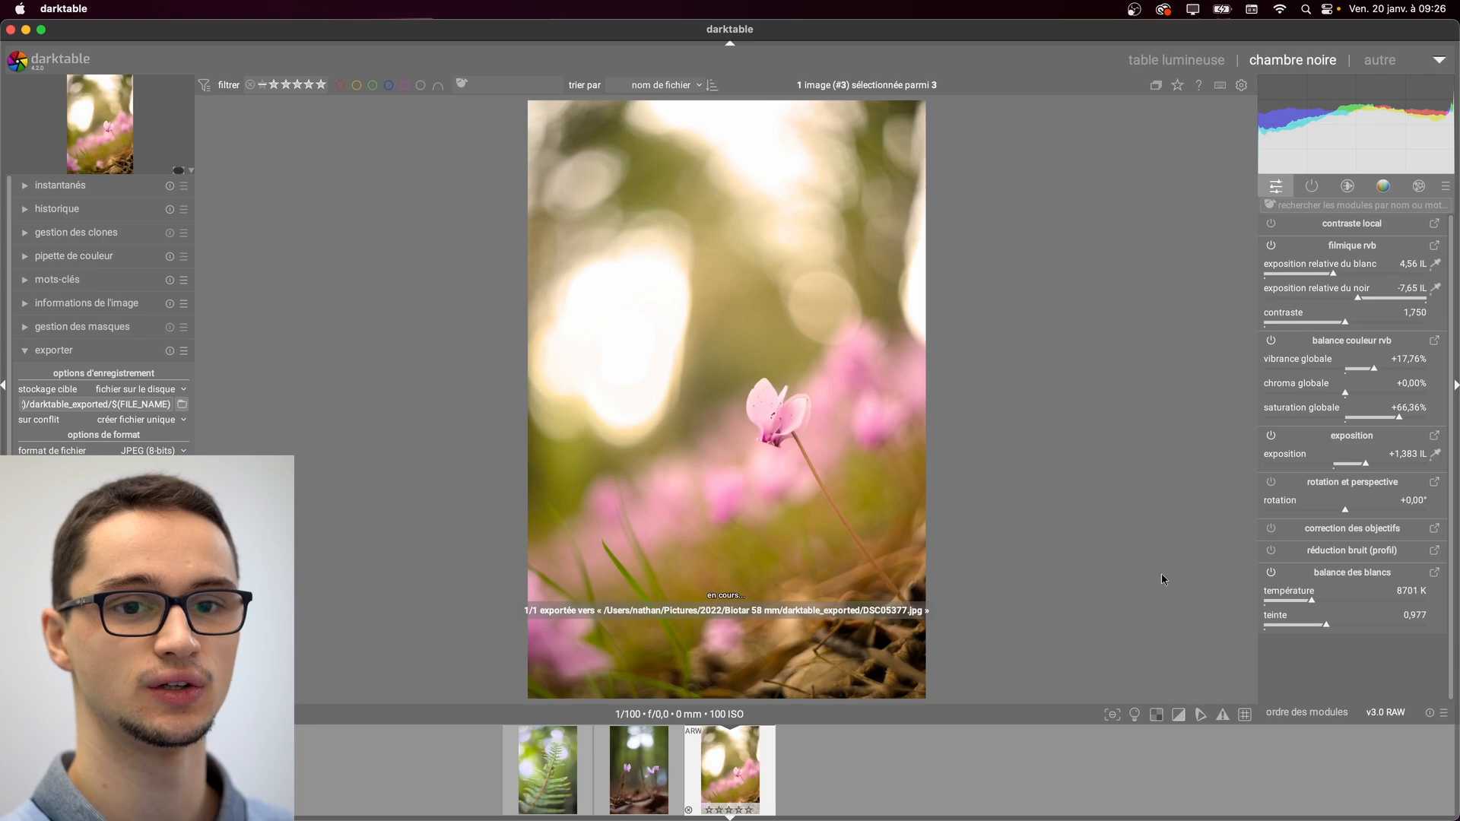
Step: Set filmique rvb's black relative exposure to -3,00 IL and its white relative exposure to 2,79 IL
left_click_drag(1333, 275, 1227, 295)
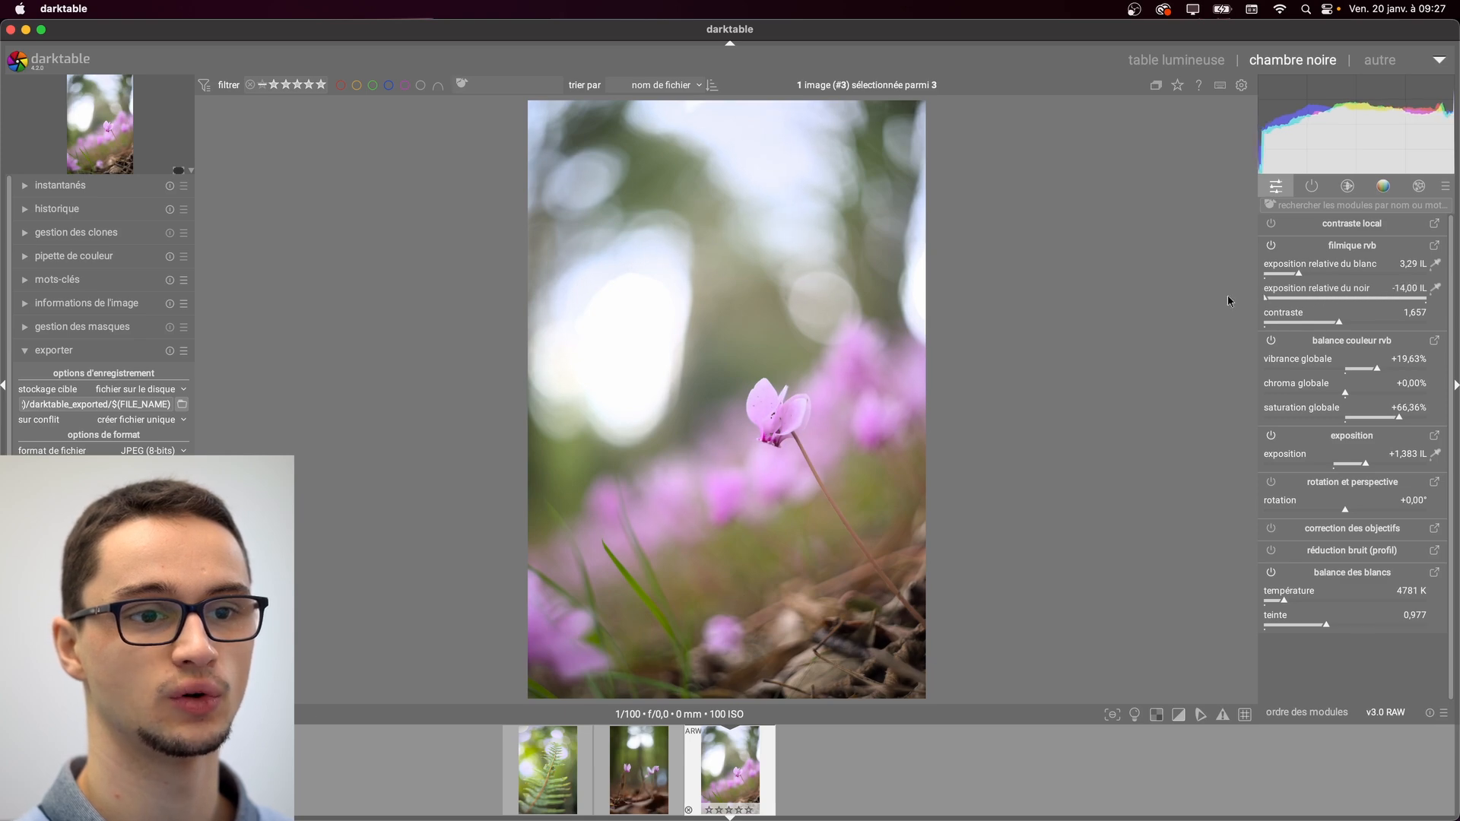
mouse_move(1440, 309)
left_mouse_down()
mouse_move(1310, 304)
mouse_move(1449, 300)
left_mouse_up()
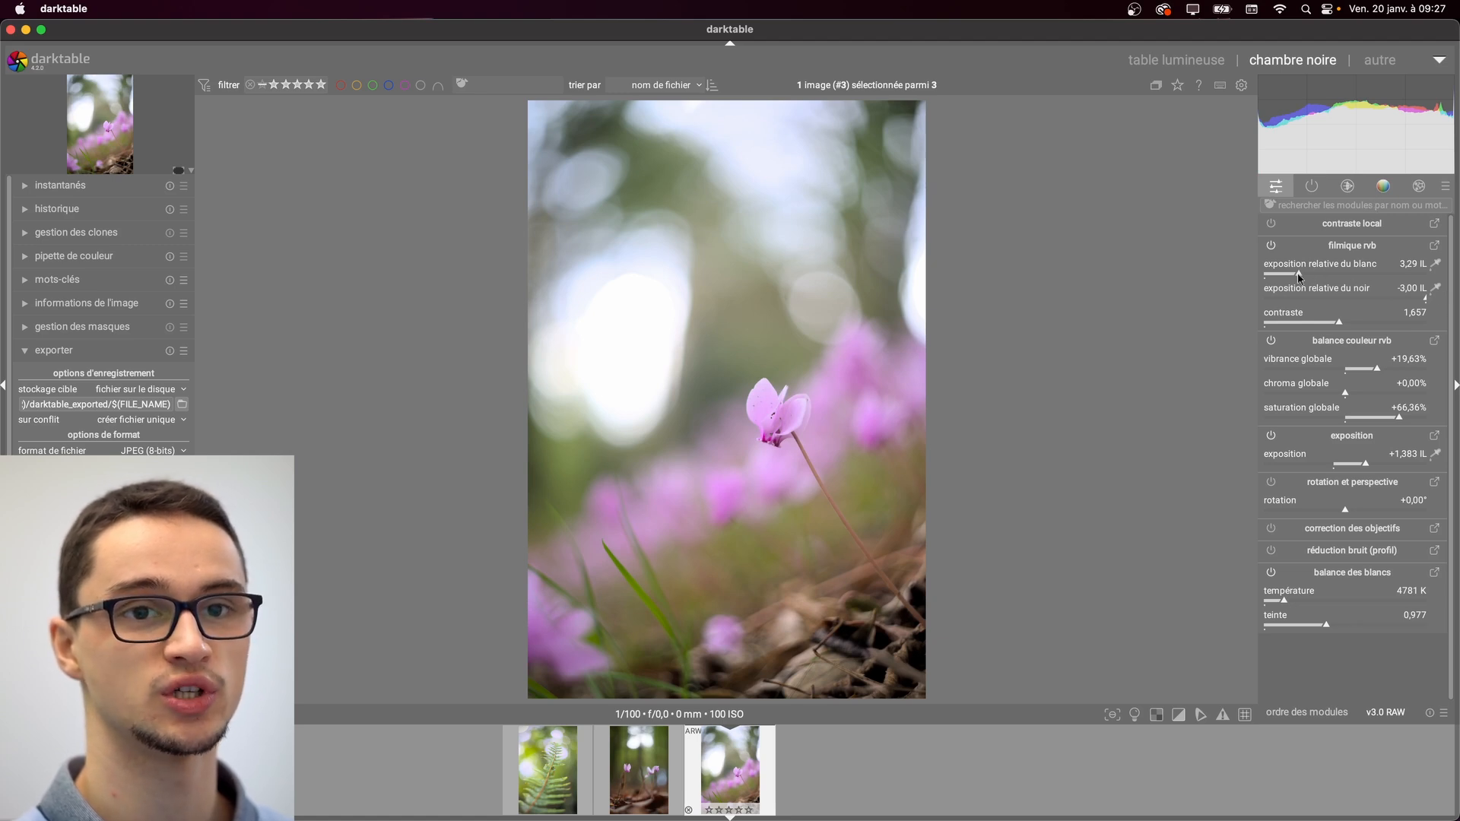
scroll(1299, 278, "up", 5)
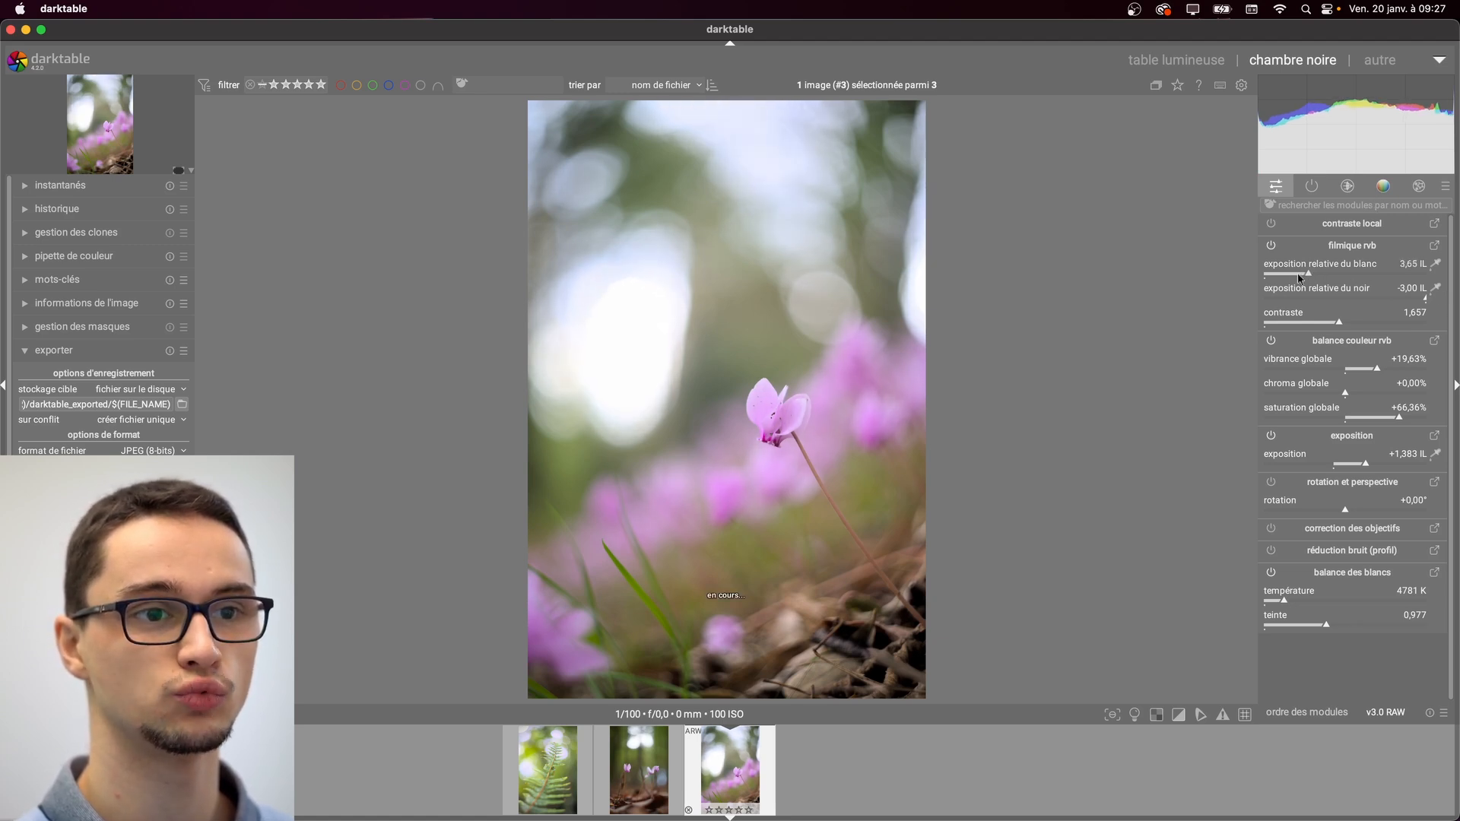
scroll(1299, 279, "down", 10)
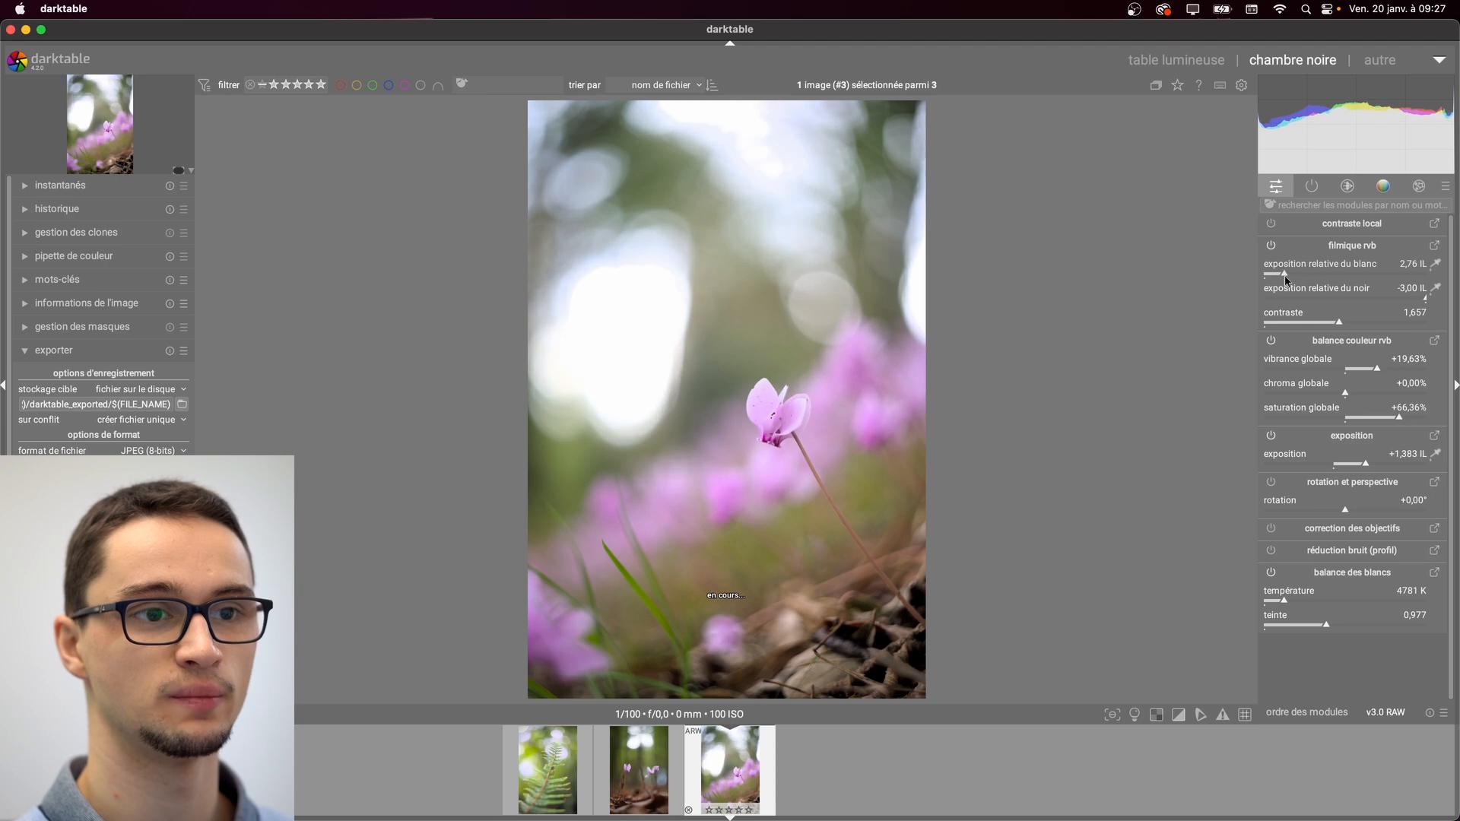
left_click_drag(1285, 277, 1286, 277)
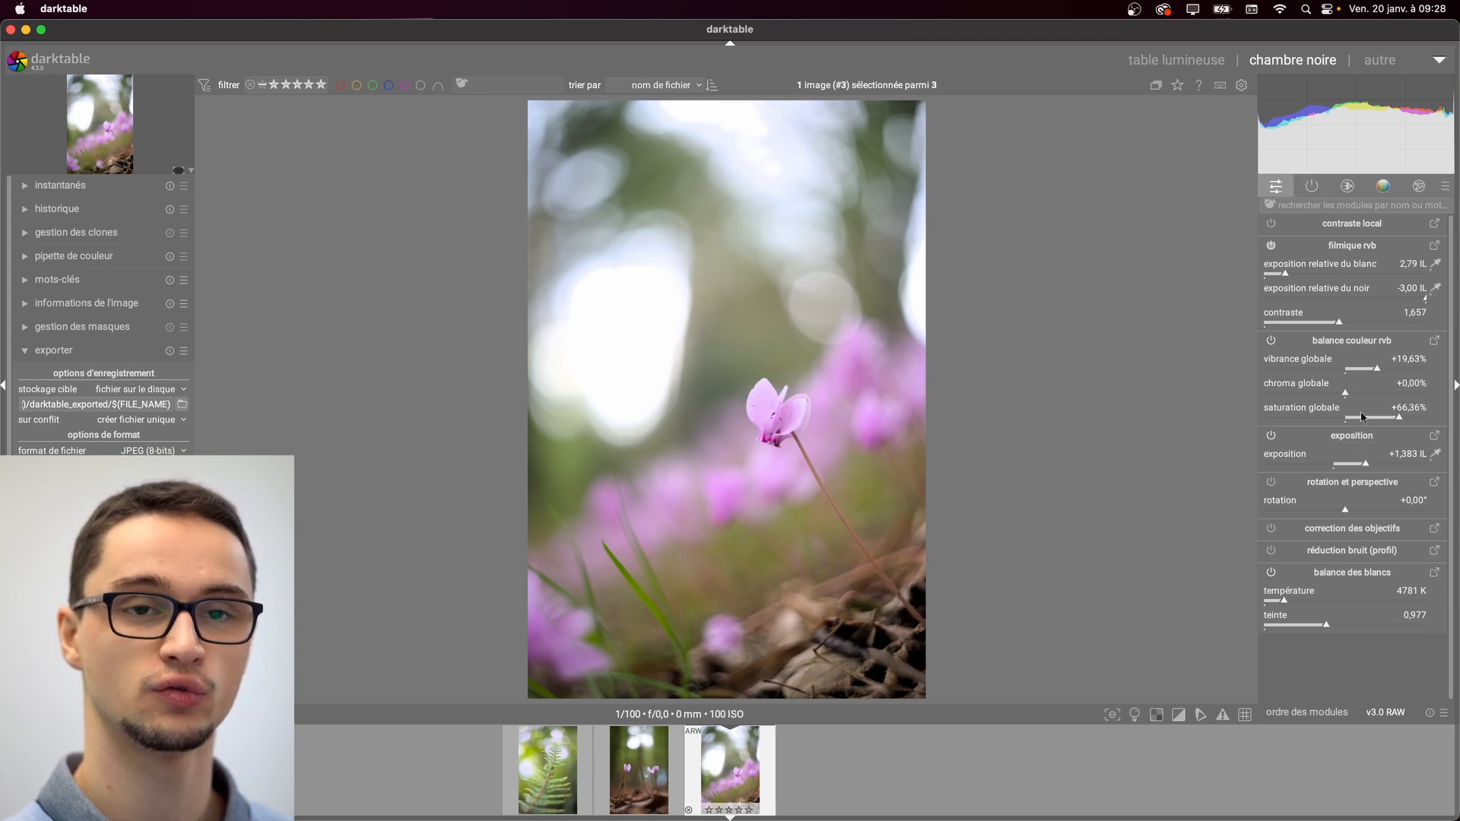
Step: Examine the technical modules, including the output colour profile's export profile options and the profiled noise reduction settings
left_click(1348, 187)
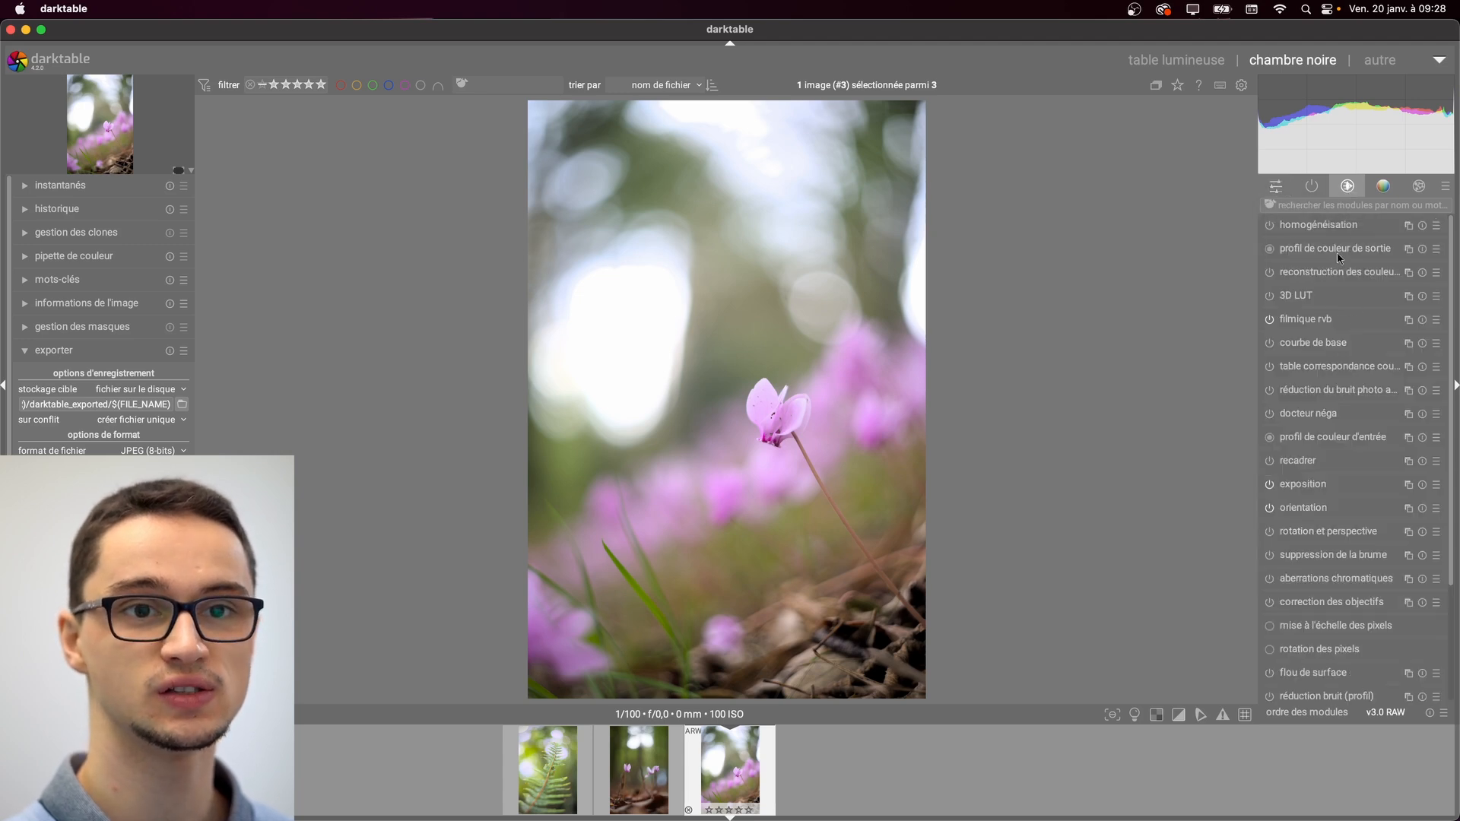
scroll(1337, 253, "down", 1)
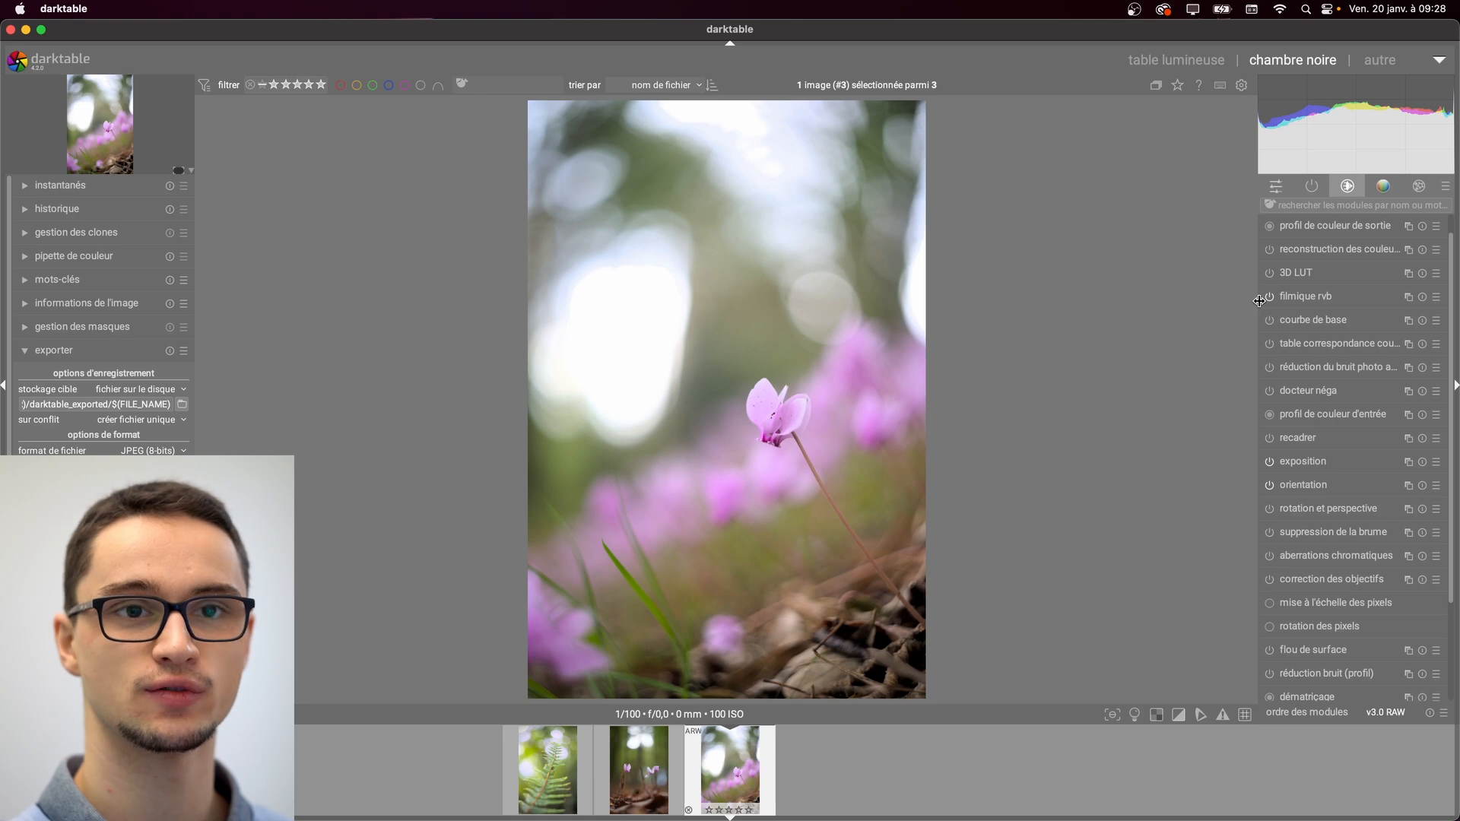
mouse_move(1360, 230)
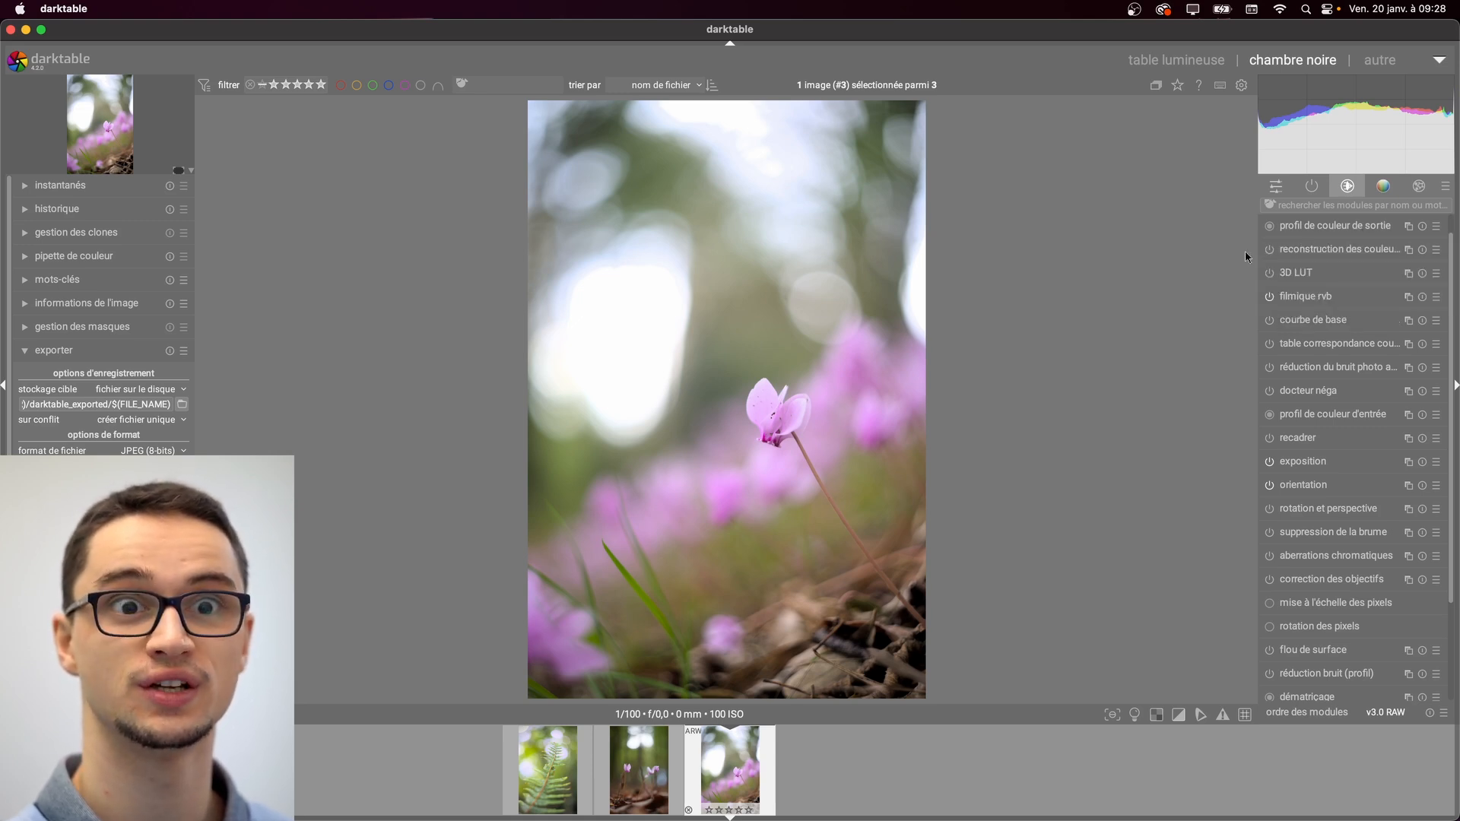
left_click(1344, 228)
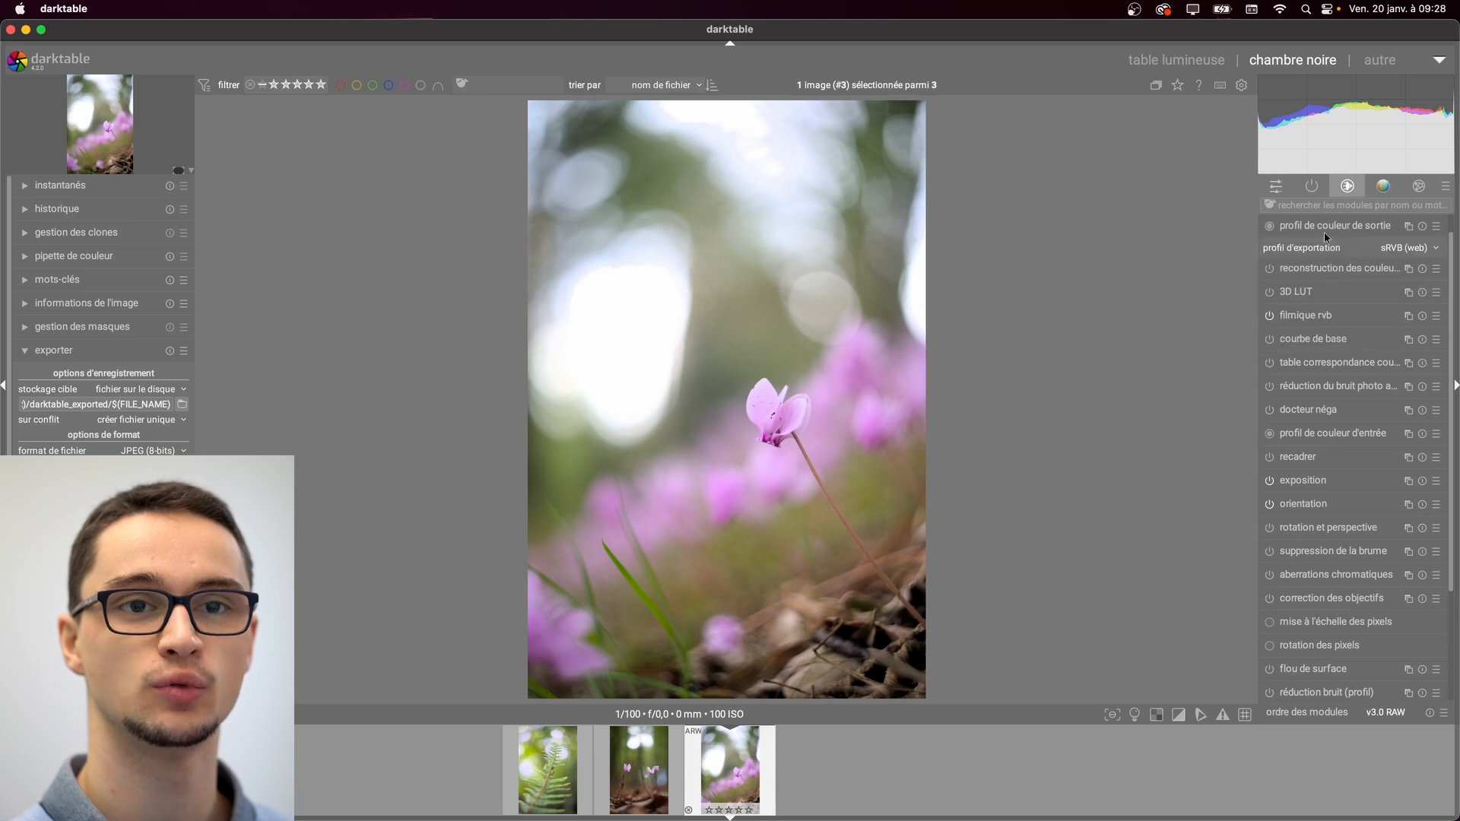
left_click(1406, 252)
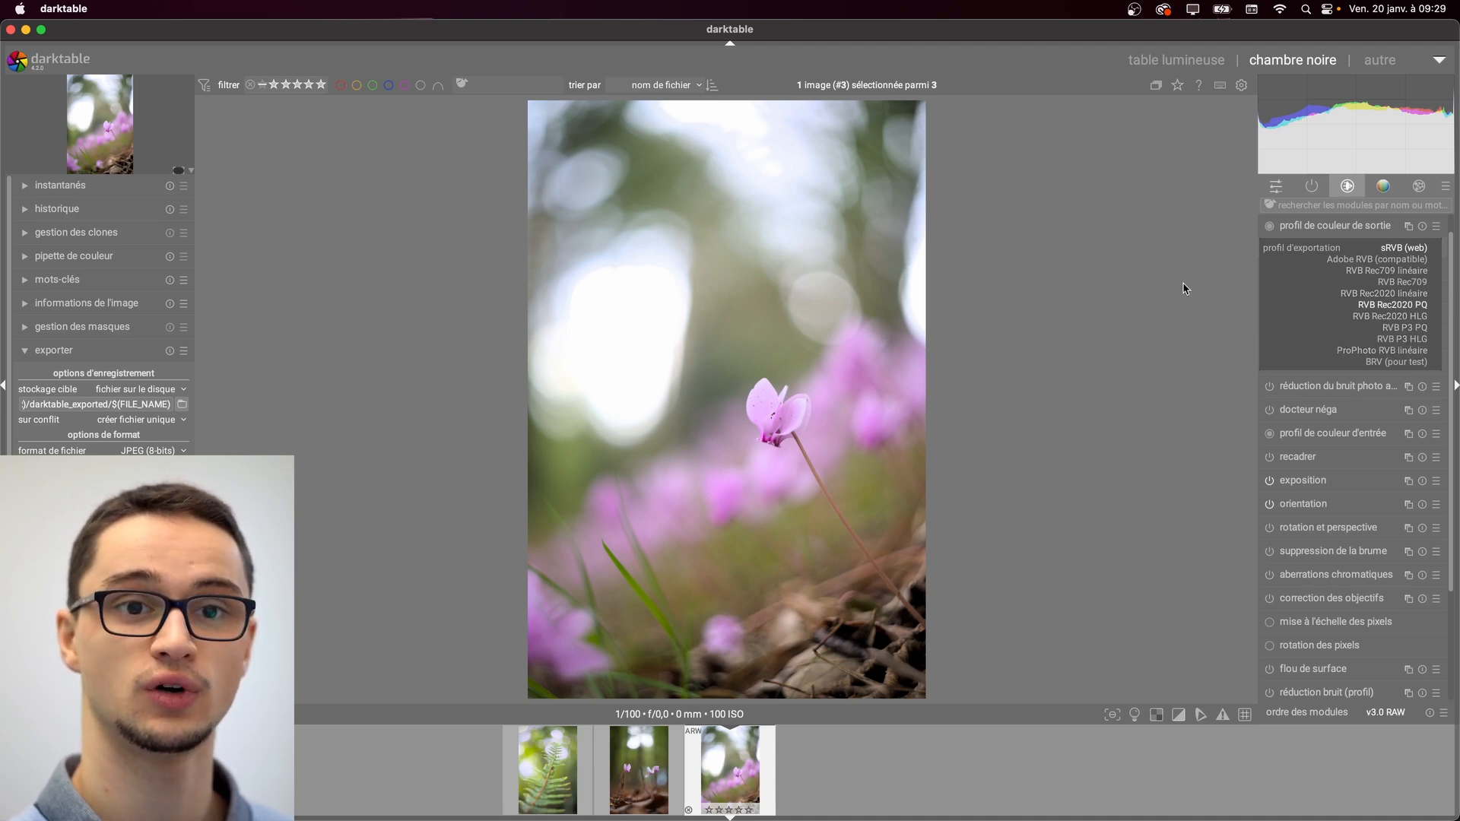
left_click(1330, 225)
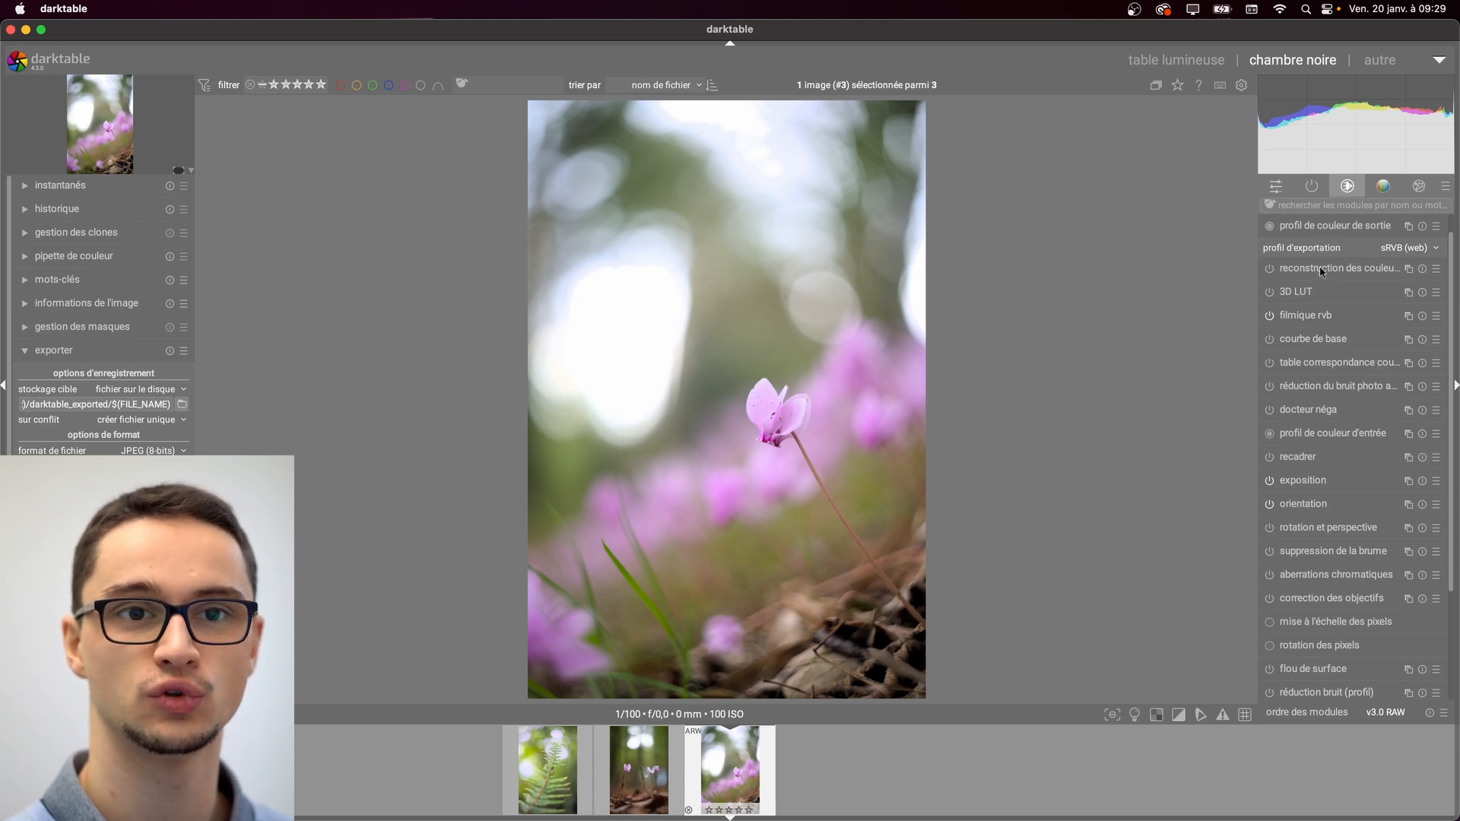
mouse_move(1324, 271)
scroll(1330, 289, "down", 6)
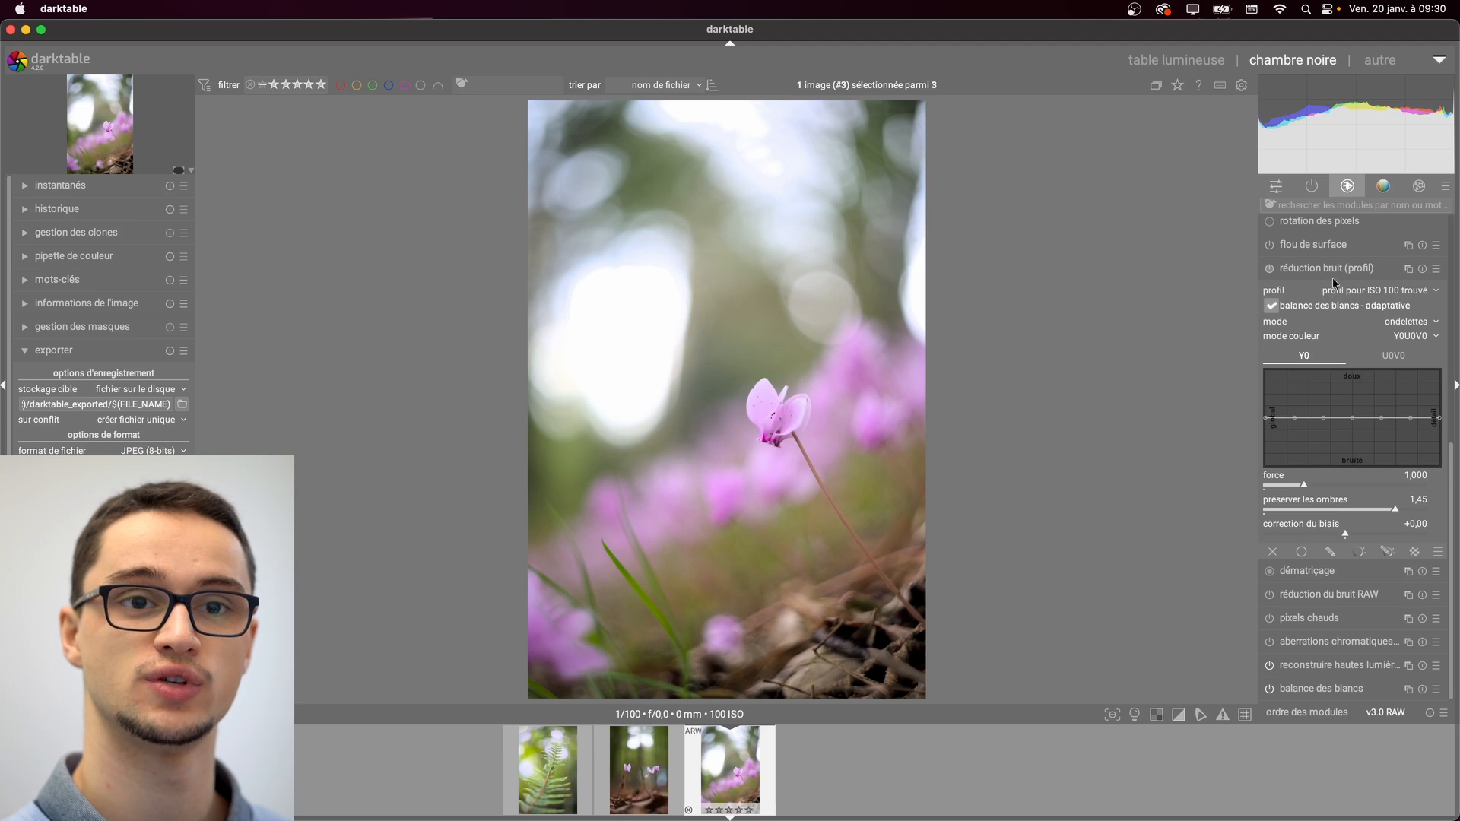
Step: Show the colour modules and examine the settings of virage partiel and coloriser
left_click(1381, 190)
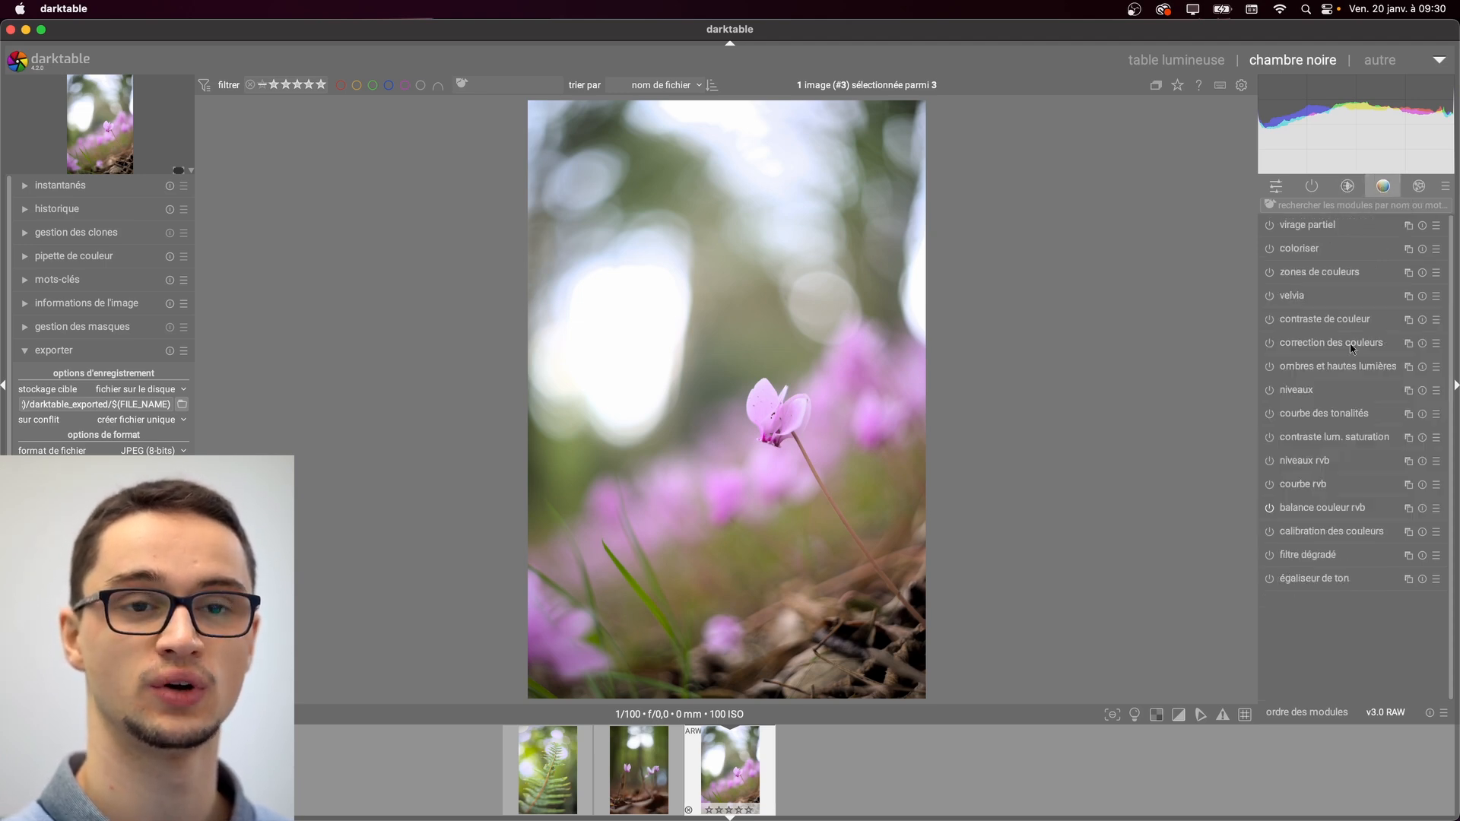
left_click(1323, 228)
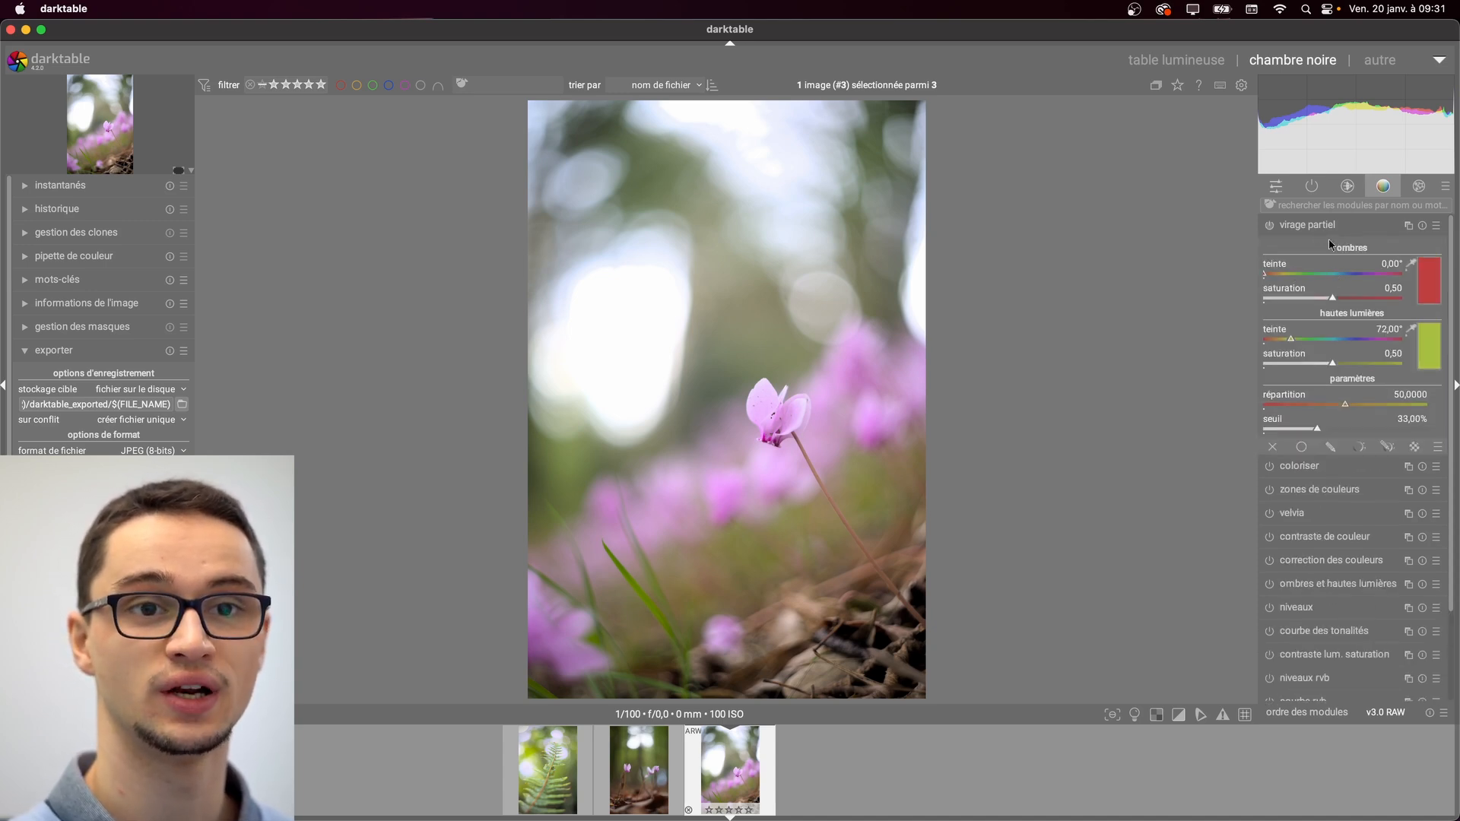
left_click(1316, 228)
left_click(1301, 248)
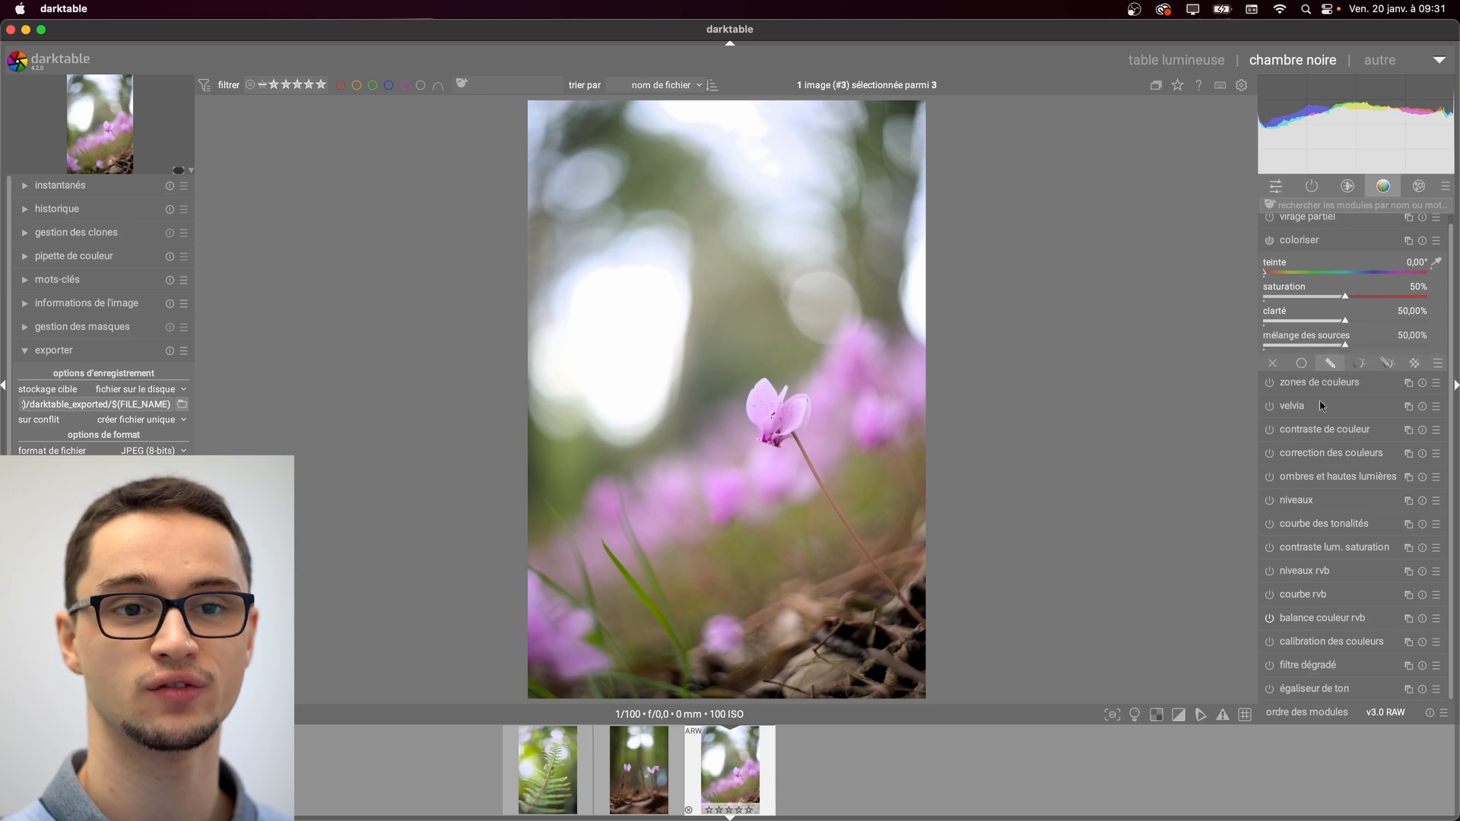
Step: Set shadows to +38,89 and highlights to -33,33 in the ombres et hautes lumières module
left_click(1337, 476)
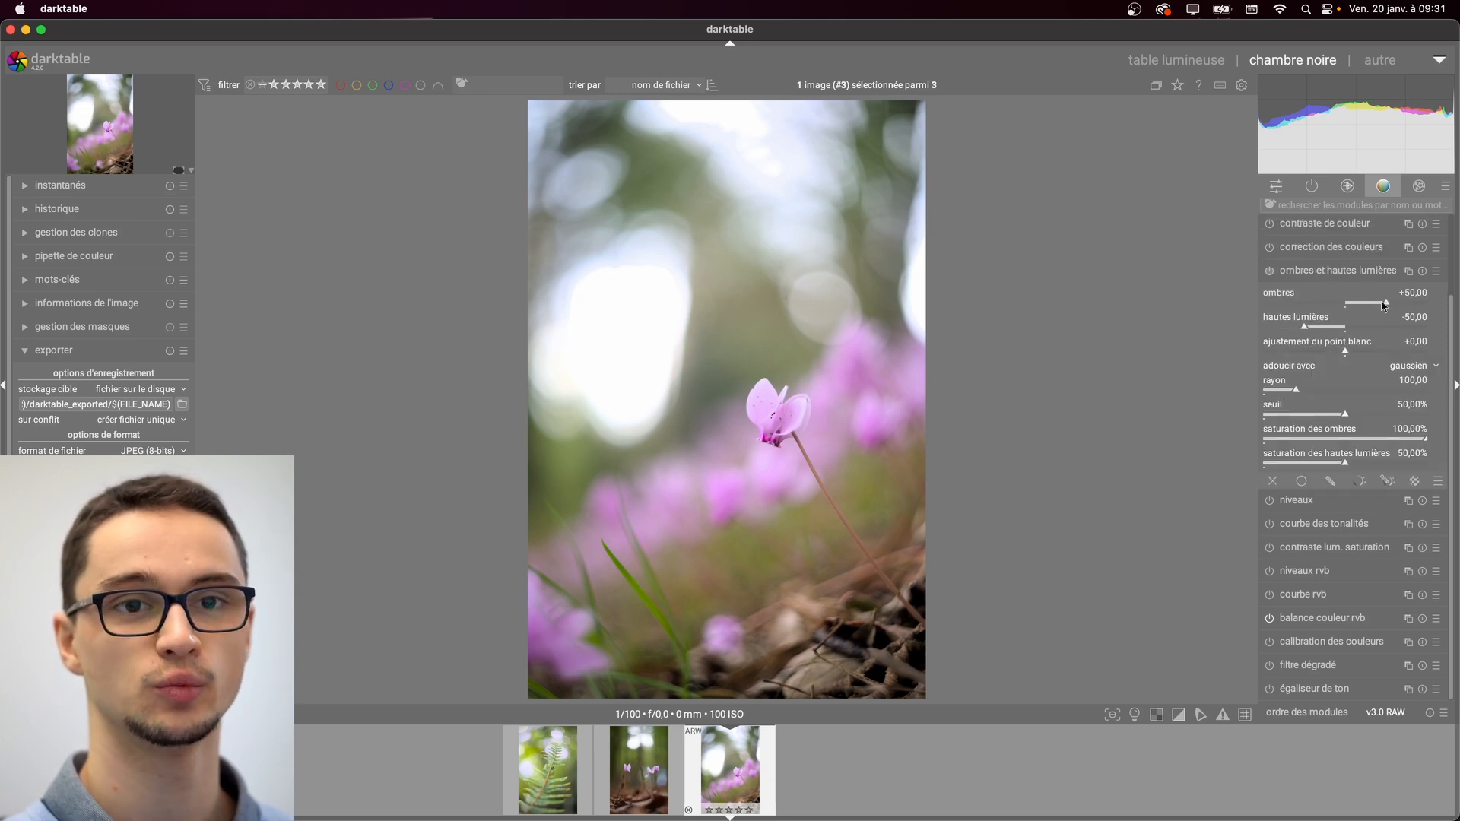
left_click(1385, 300)
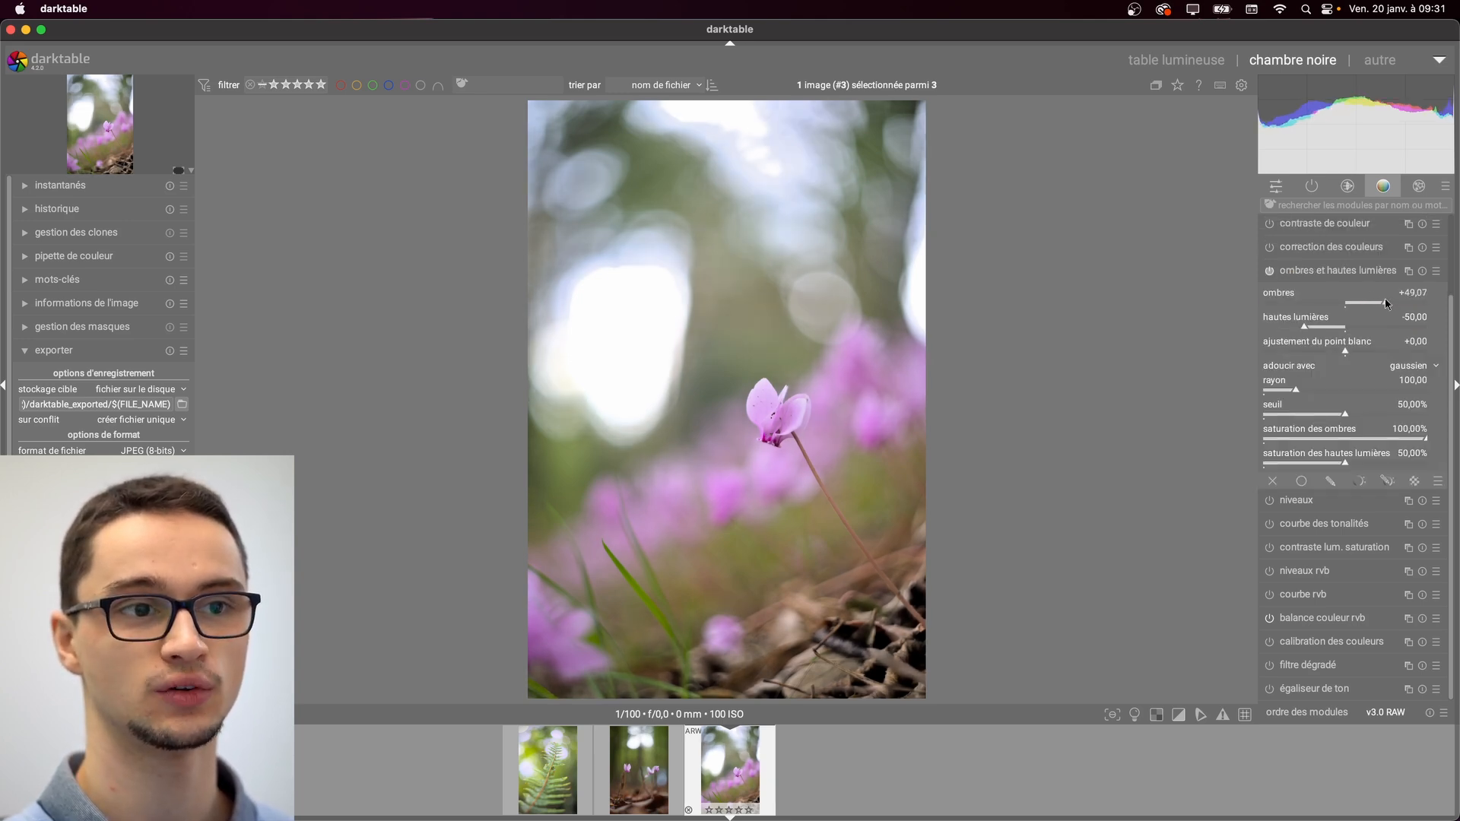
mouse_move(1384, 300)
left_mouse_down()
mouse_move(1350, 330)
mouse_move(1301, 331)
mouse_move(1318, 329)
left_mouse_up()
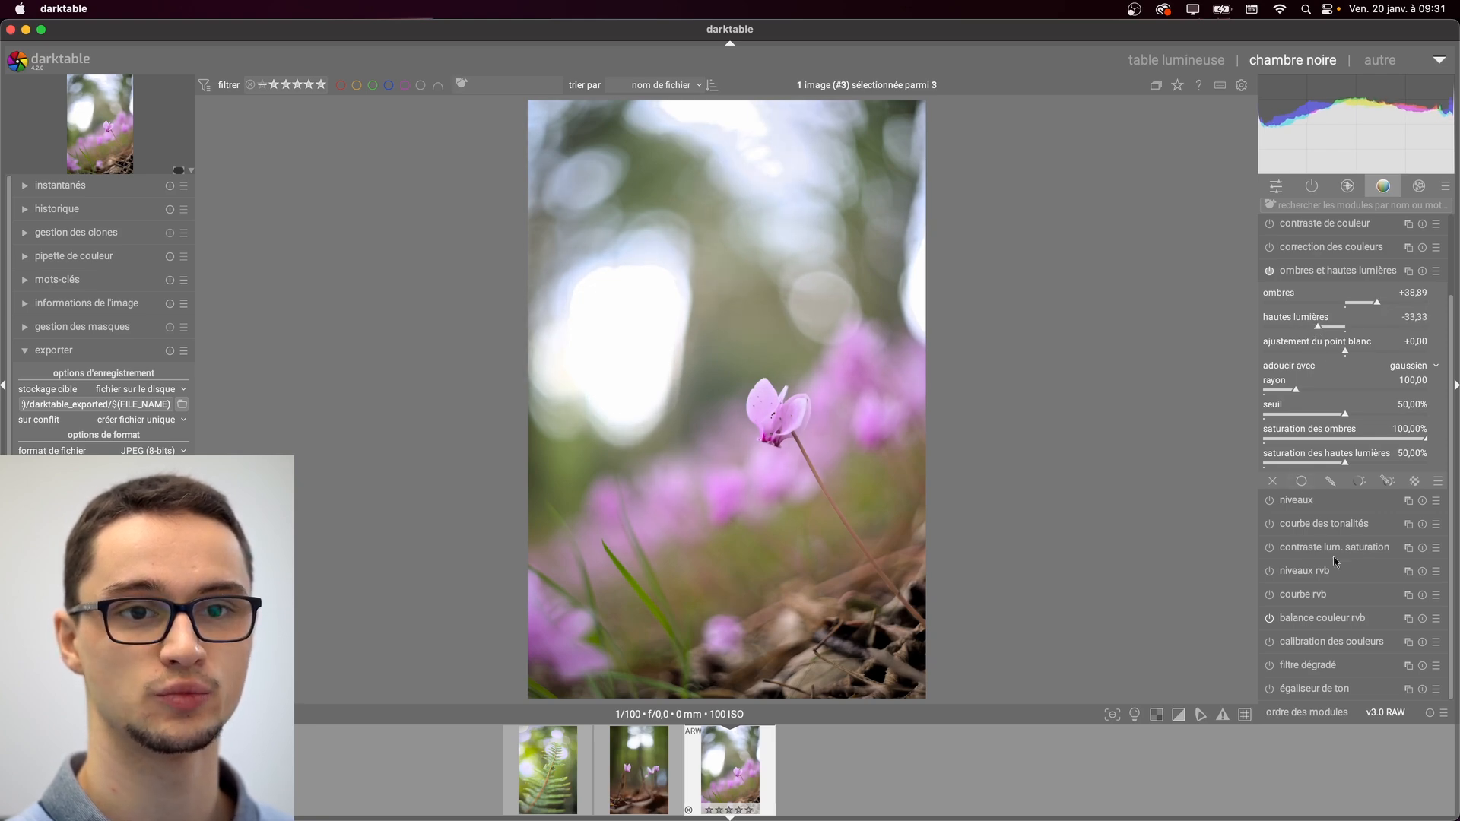
Step: Examine the niveaux and contraste lum. saturation modules, collapse them, and switch off ombres et hautes lumières
left_click(1311, 508)
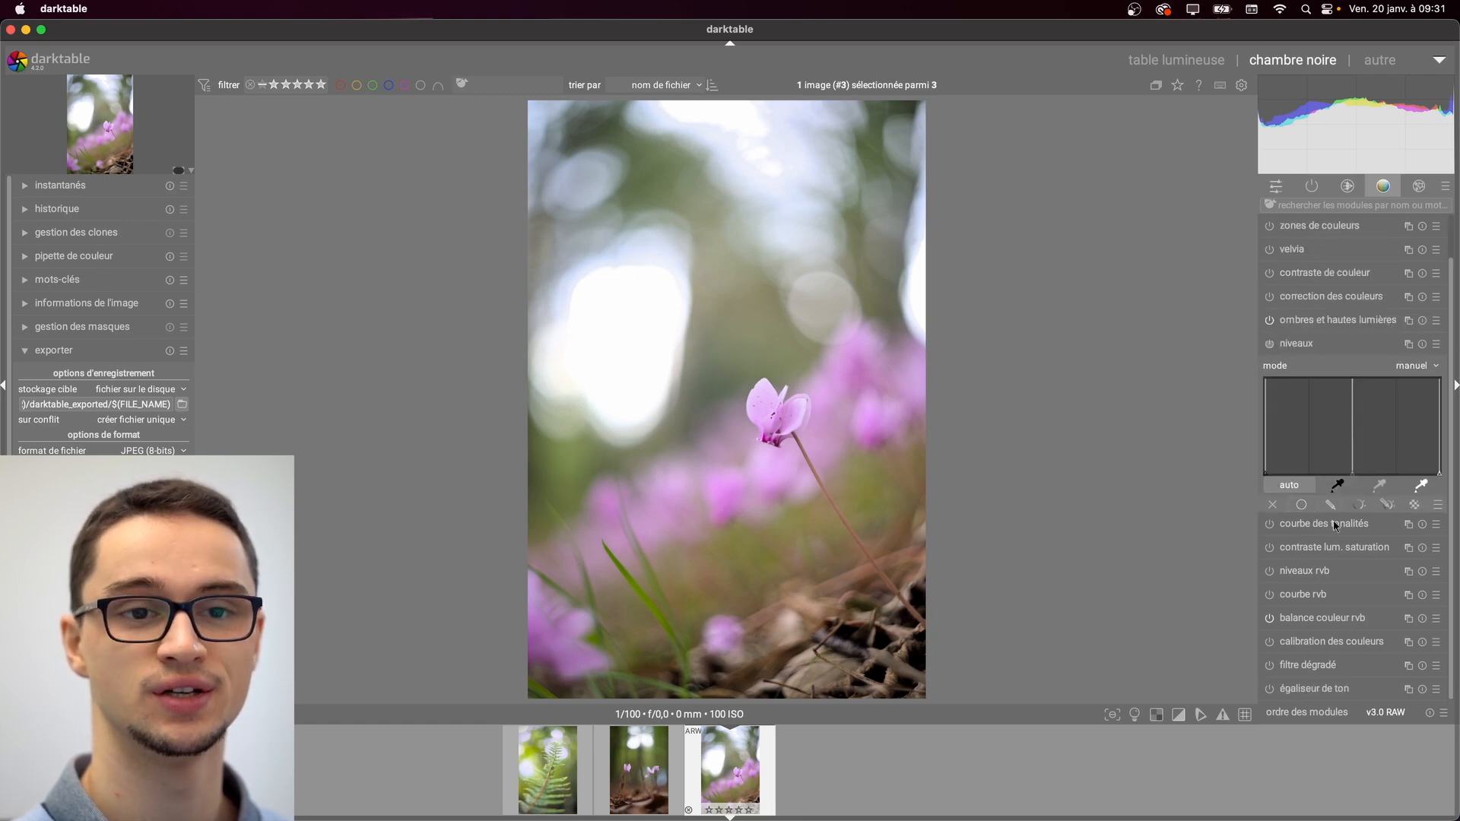
left_click(1326, 548)
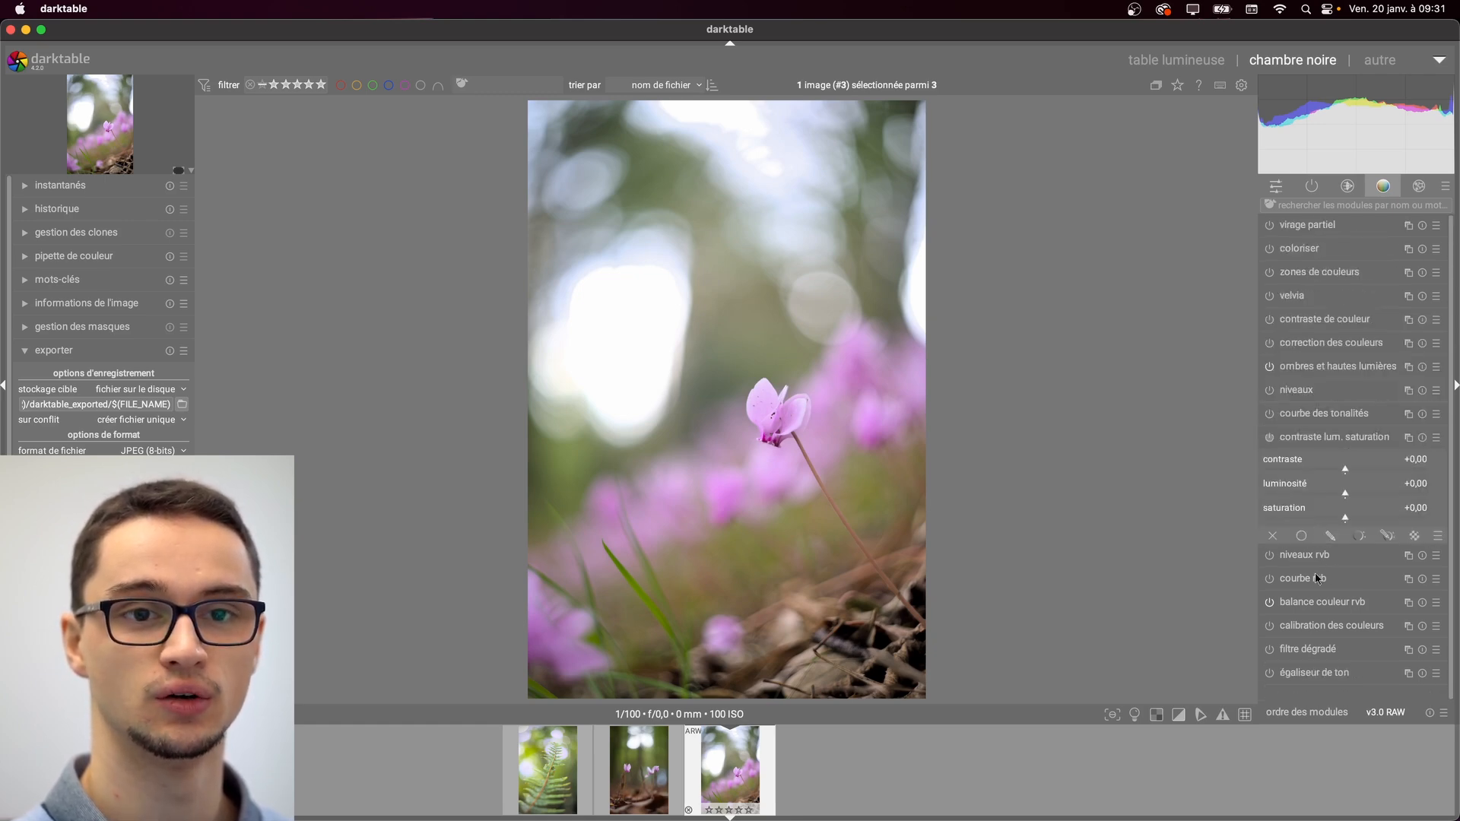
left_click(1305, 601)
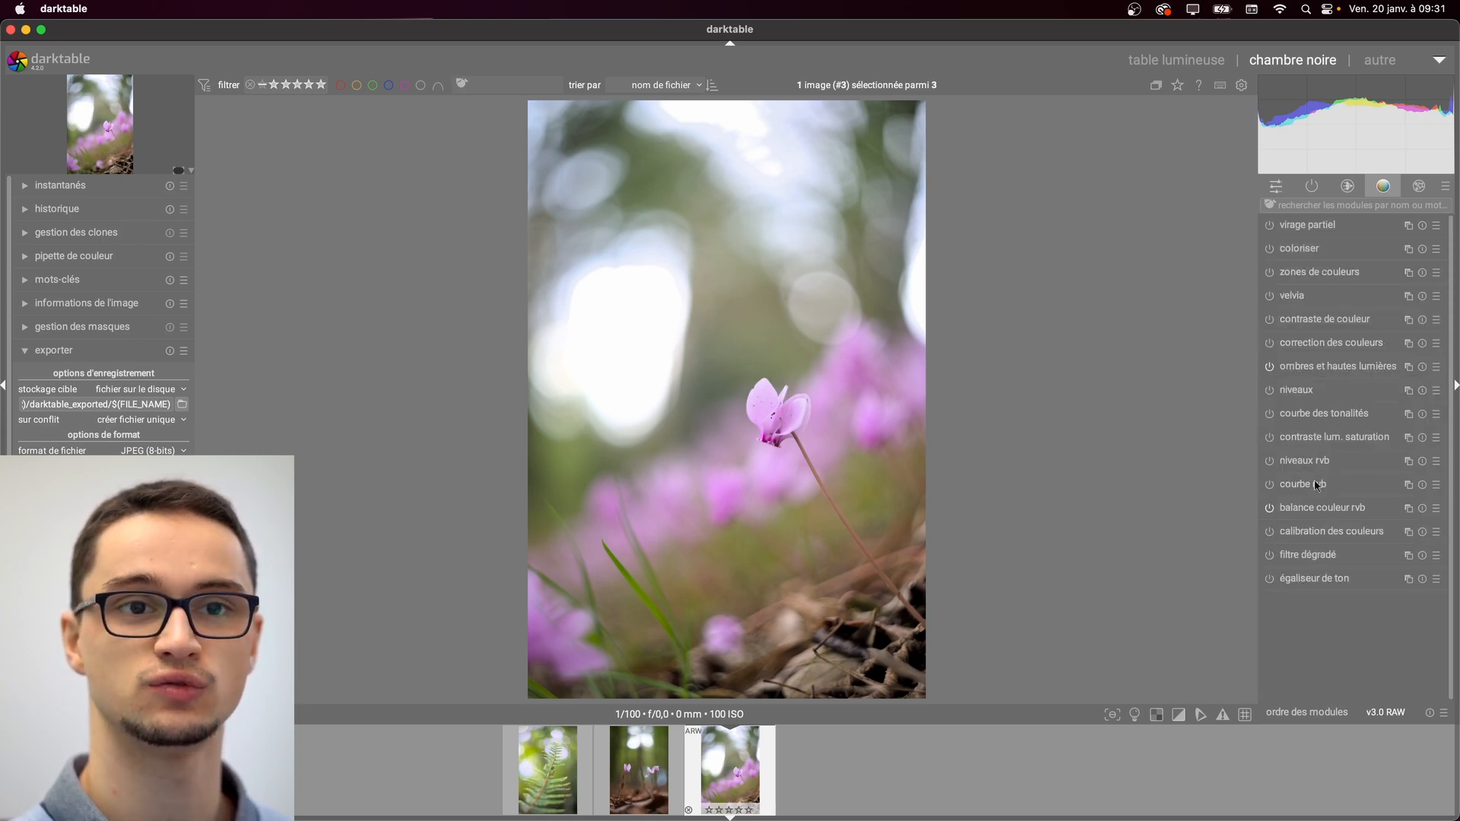
left_click(1269, 368)
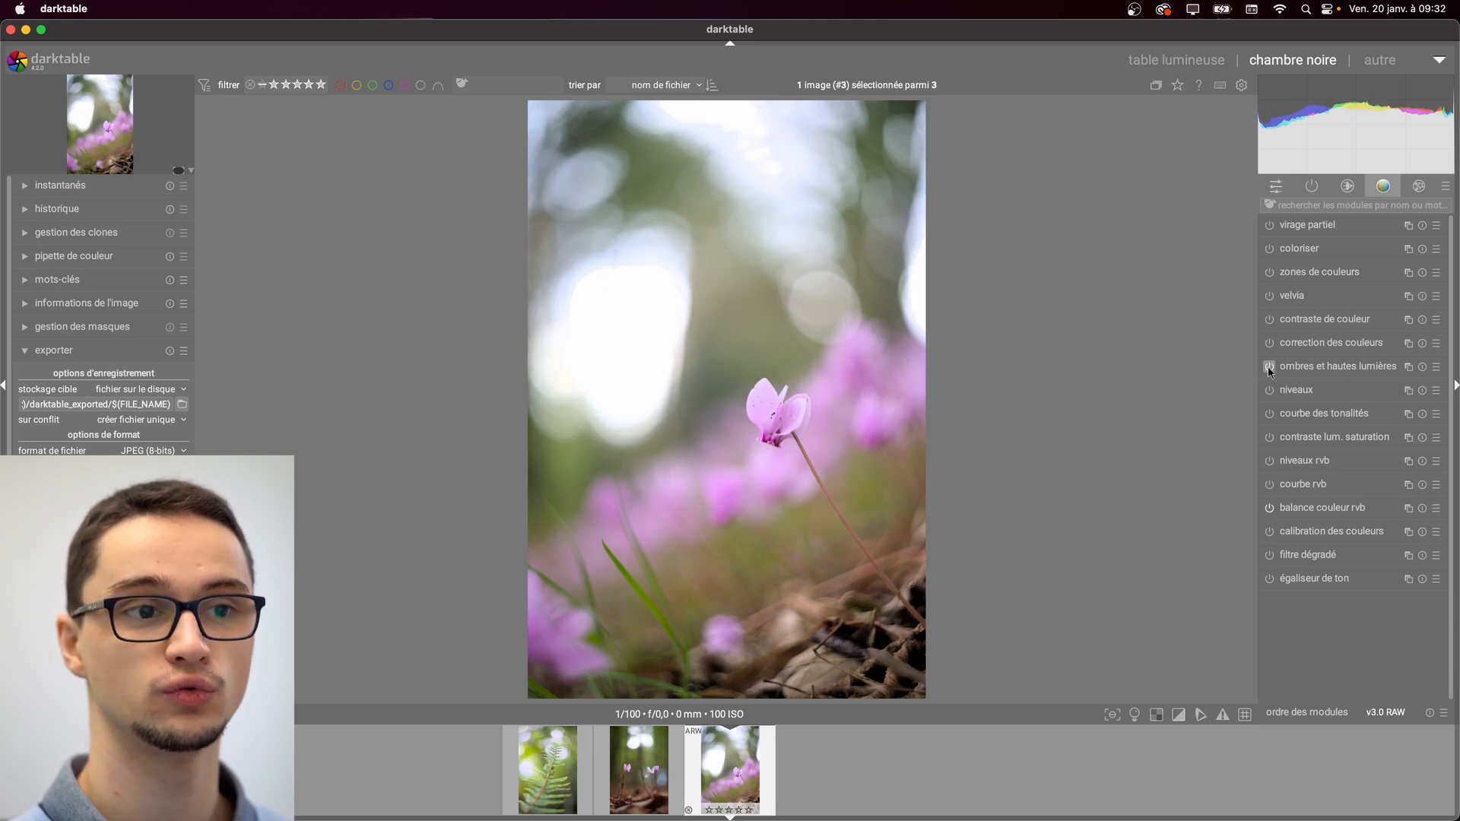
Step: Switch ombres et hautes lumières back on and apply vignetage with dégradé 55,56%, luminosité -0,444 and largeur/hauteur 1,030
left_click(1269, 368)
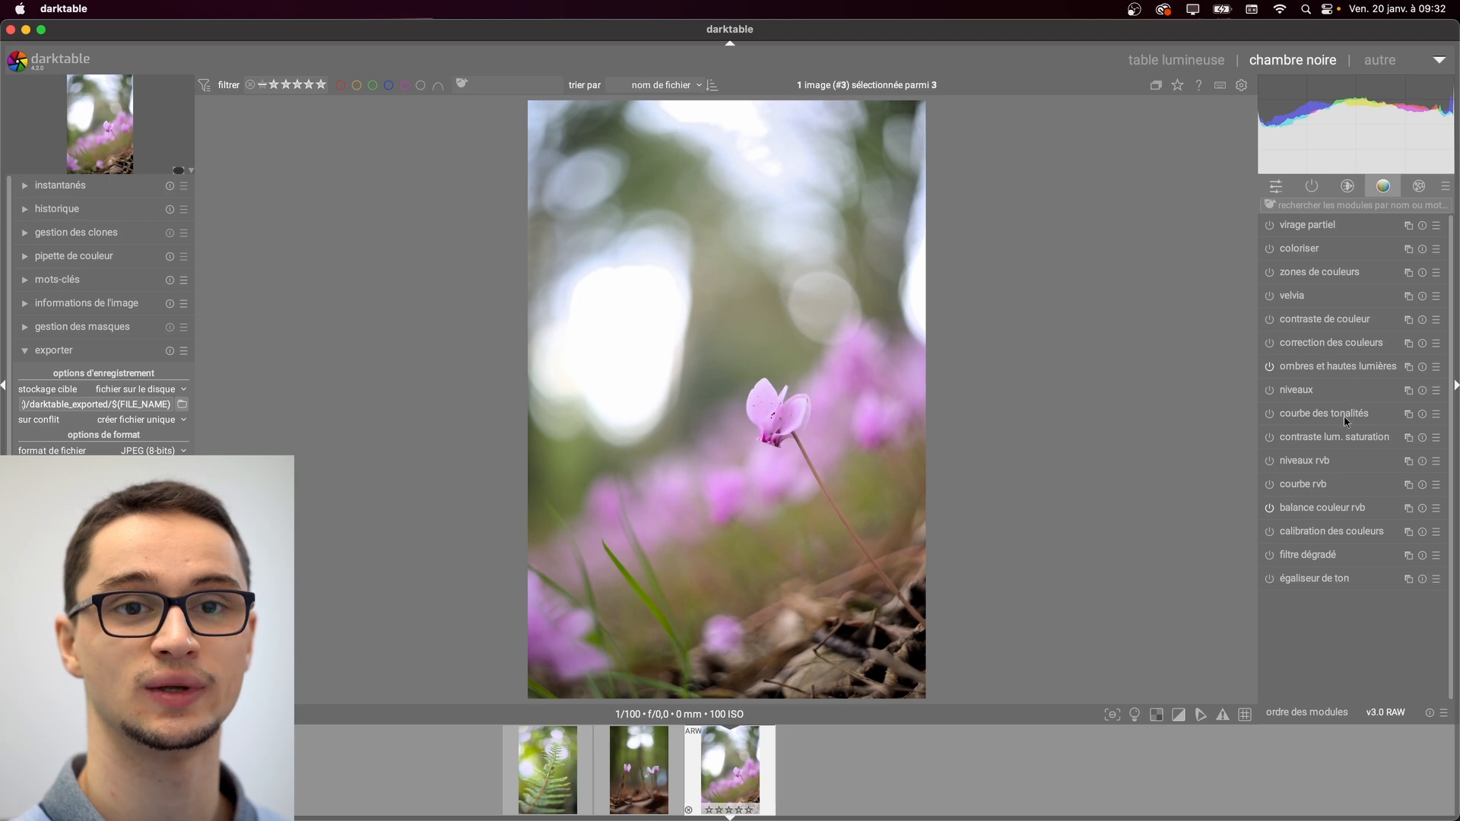
left_click(1418, 187)
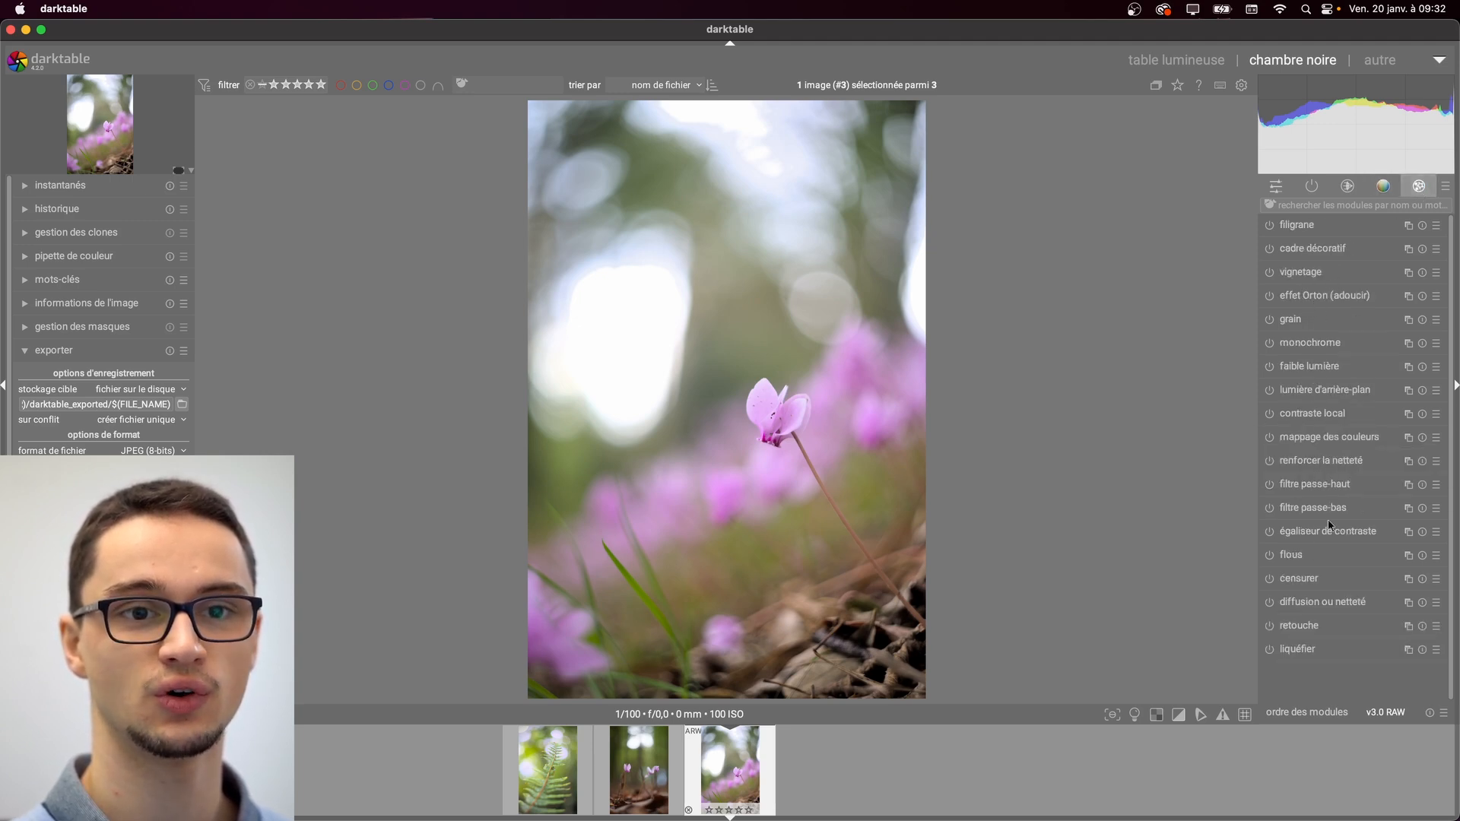
left_click(1318, 274)
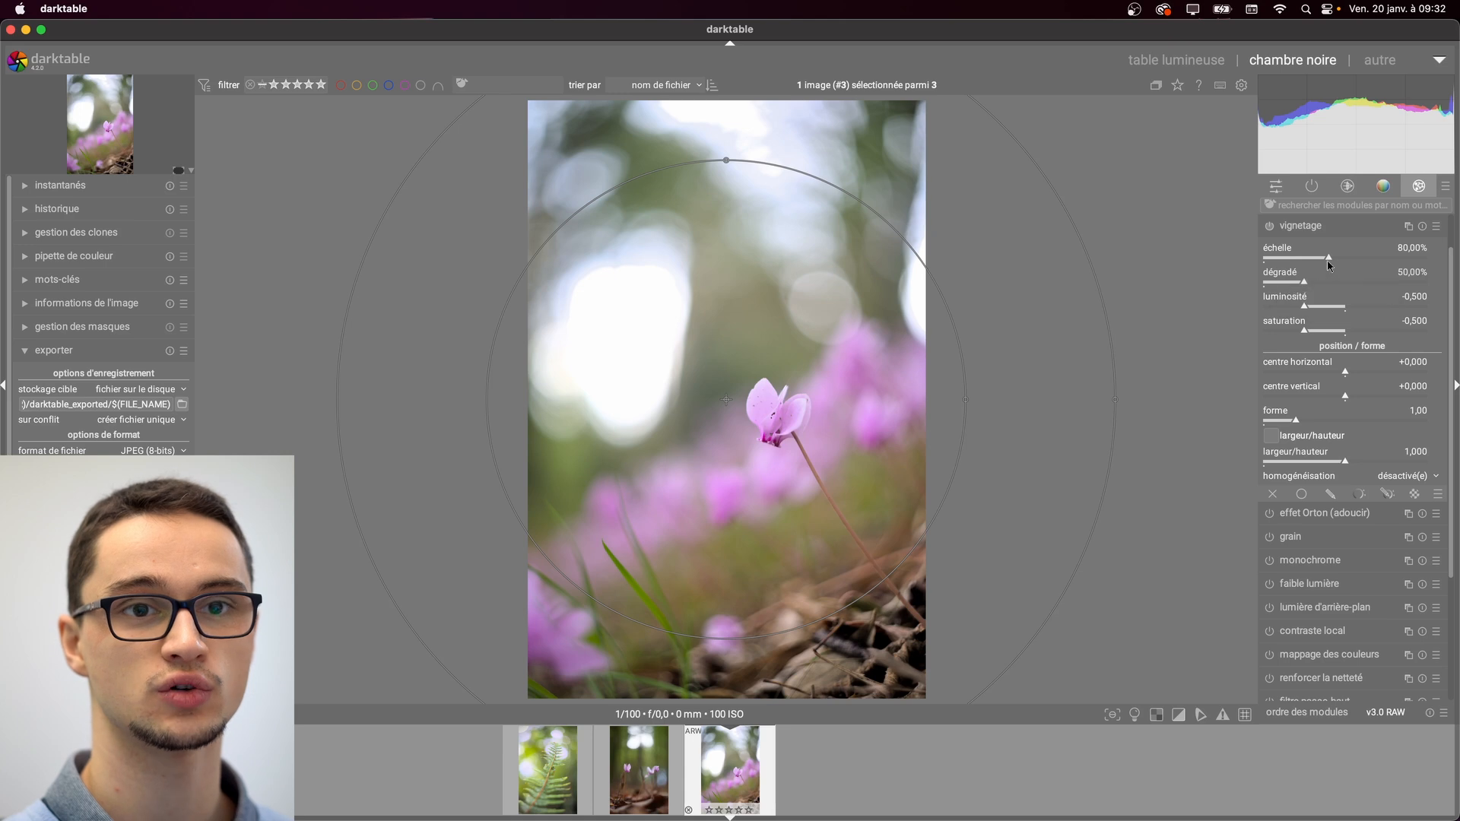
mouse_move(1307, 314)
left_mouse_down()
mouse_move(1288, 310)
mouse_move(1386, 305)
mouse_move(1306, 314)
left_mouse_up()
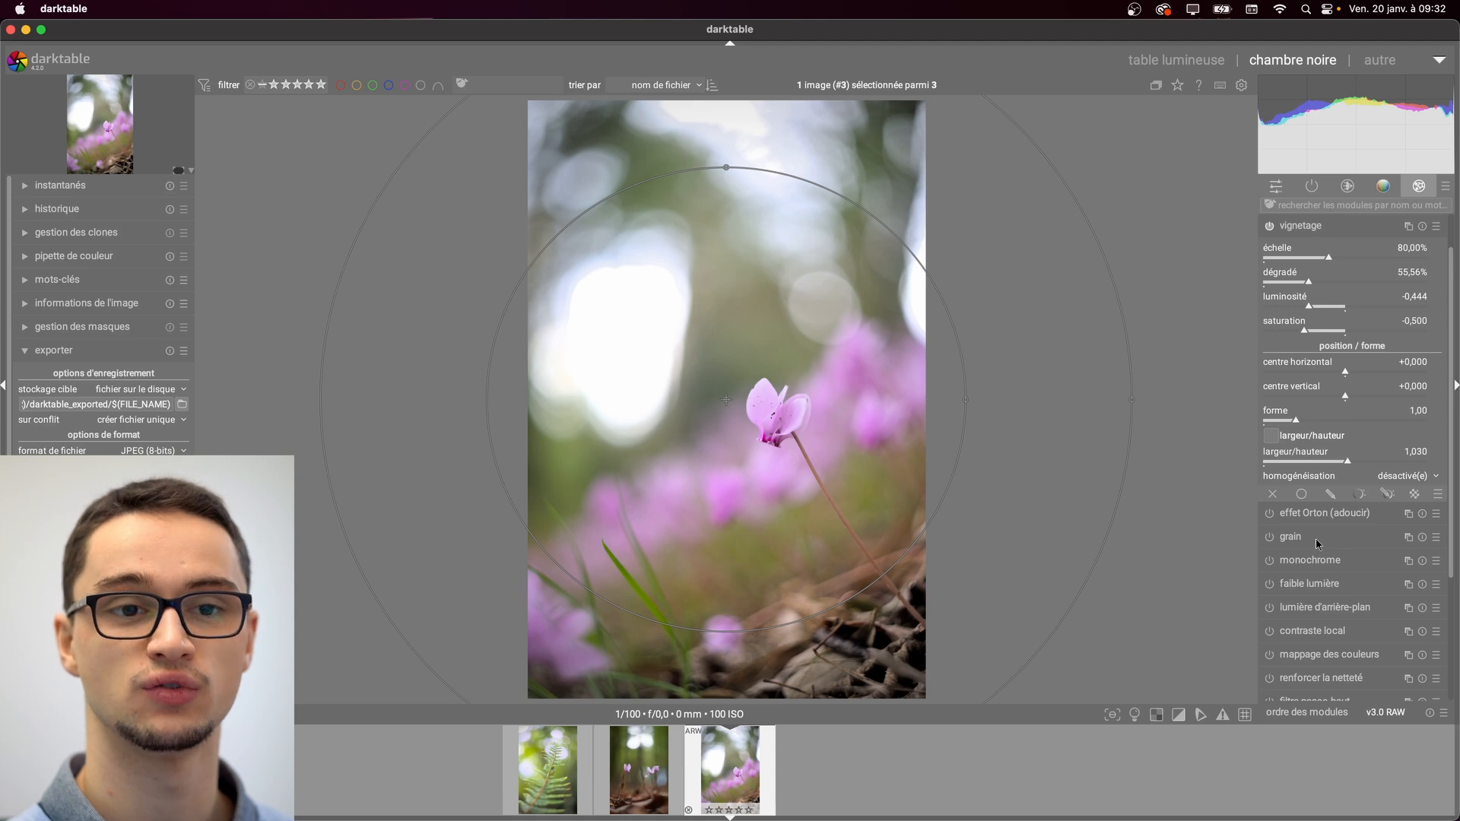
Step: Examine the settings of the grain and monochrome effect modules without enabling them, and collapse them
left_click(1317, 540)
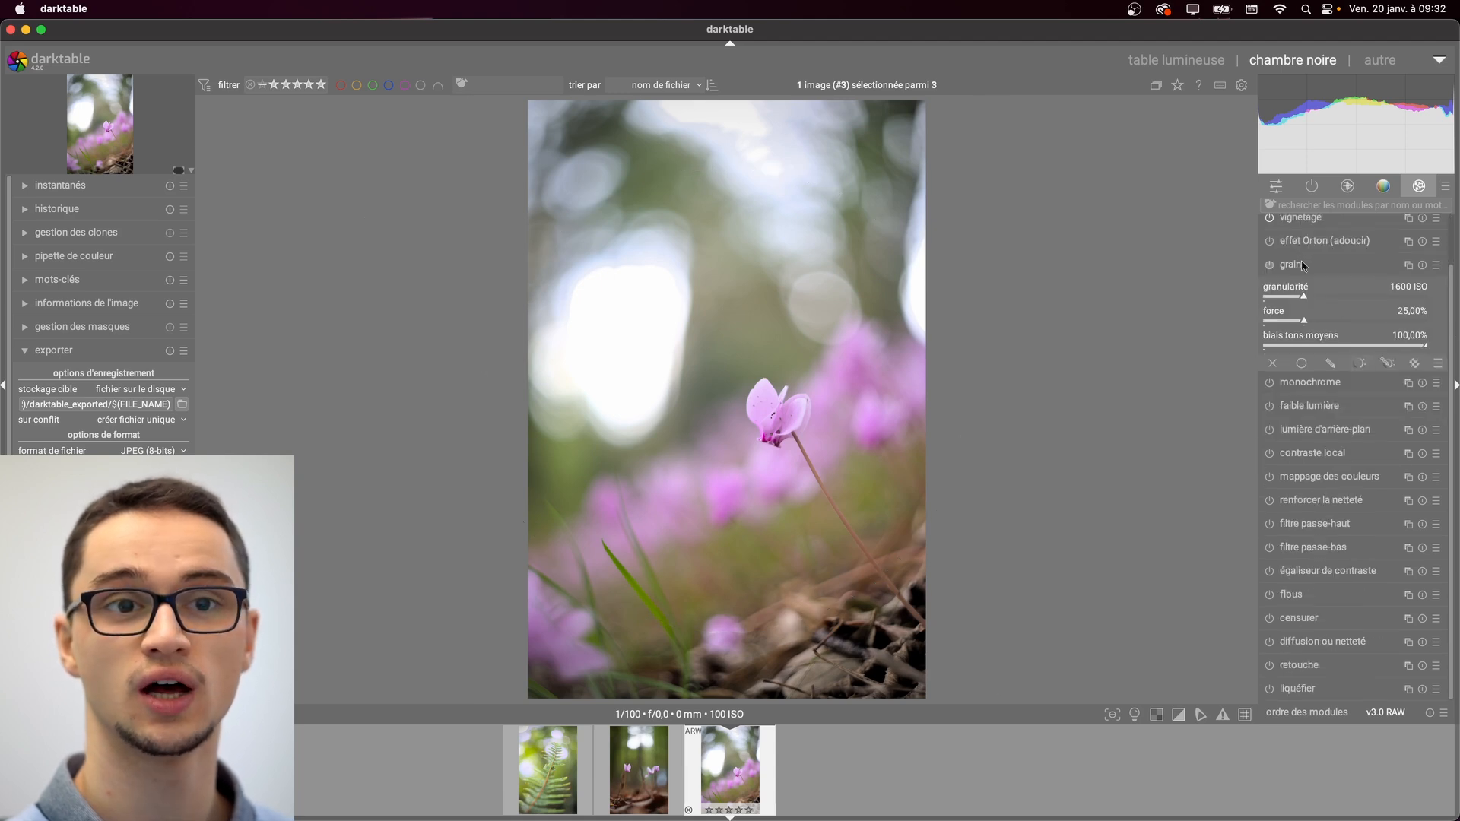
left_click(1308, 384)
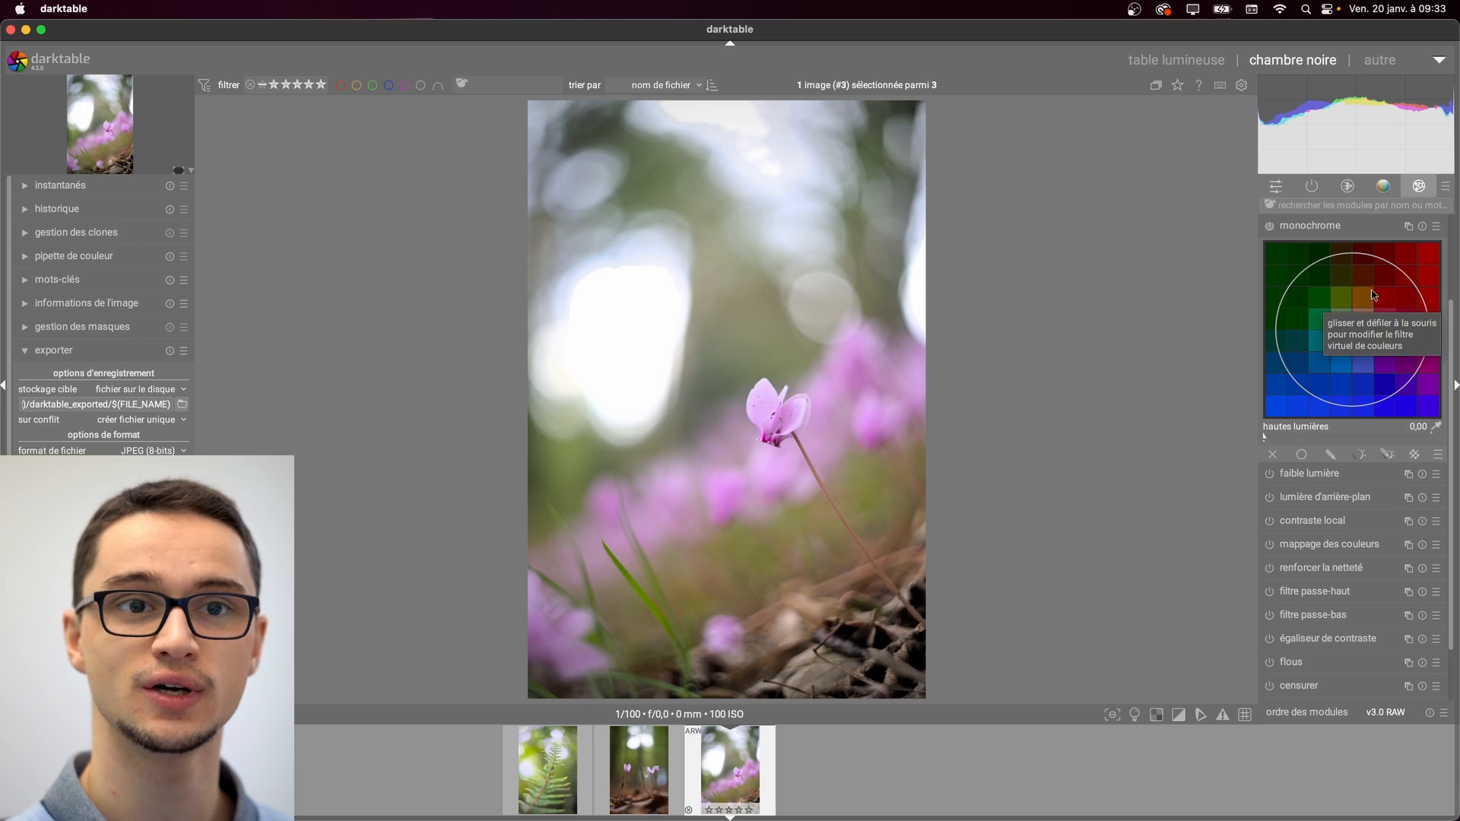
scroll(1375, 296, "up", 3)
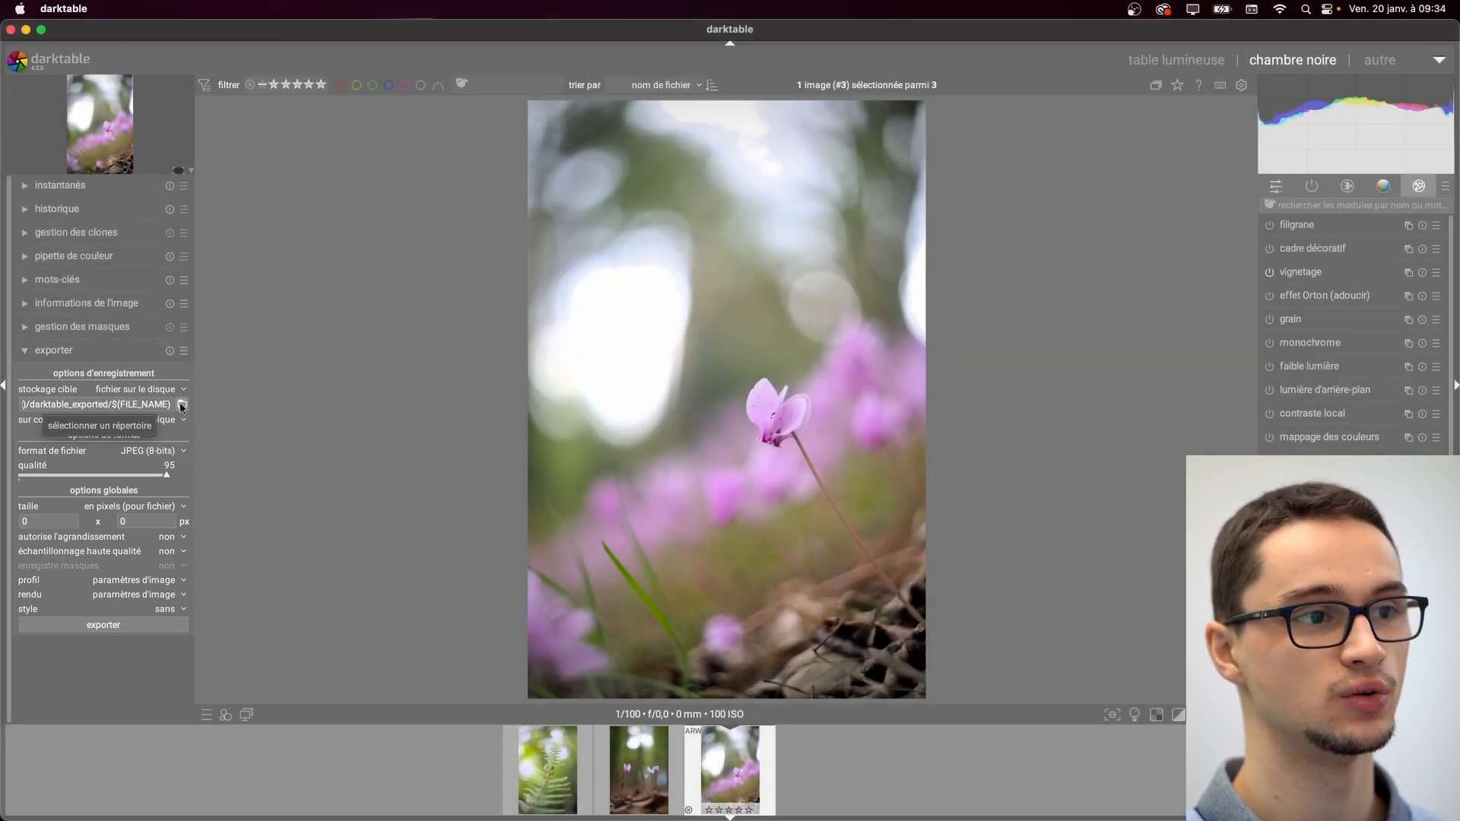
Step: Examine the folder selection for the export destination and close it without choosing another folder
left_click(181, 405)
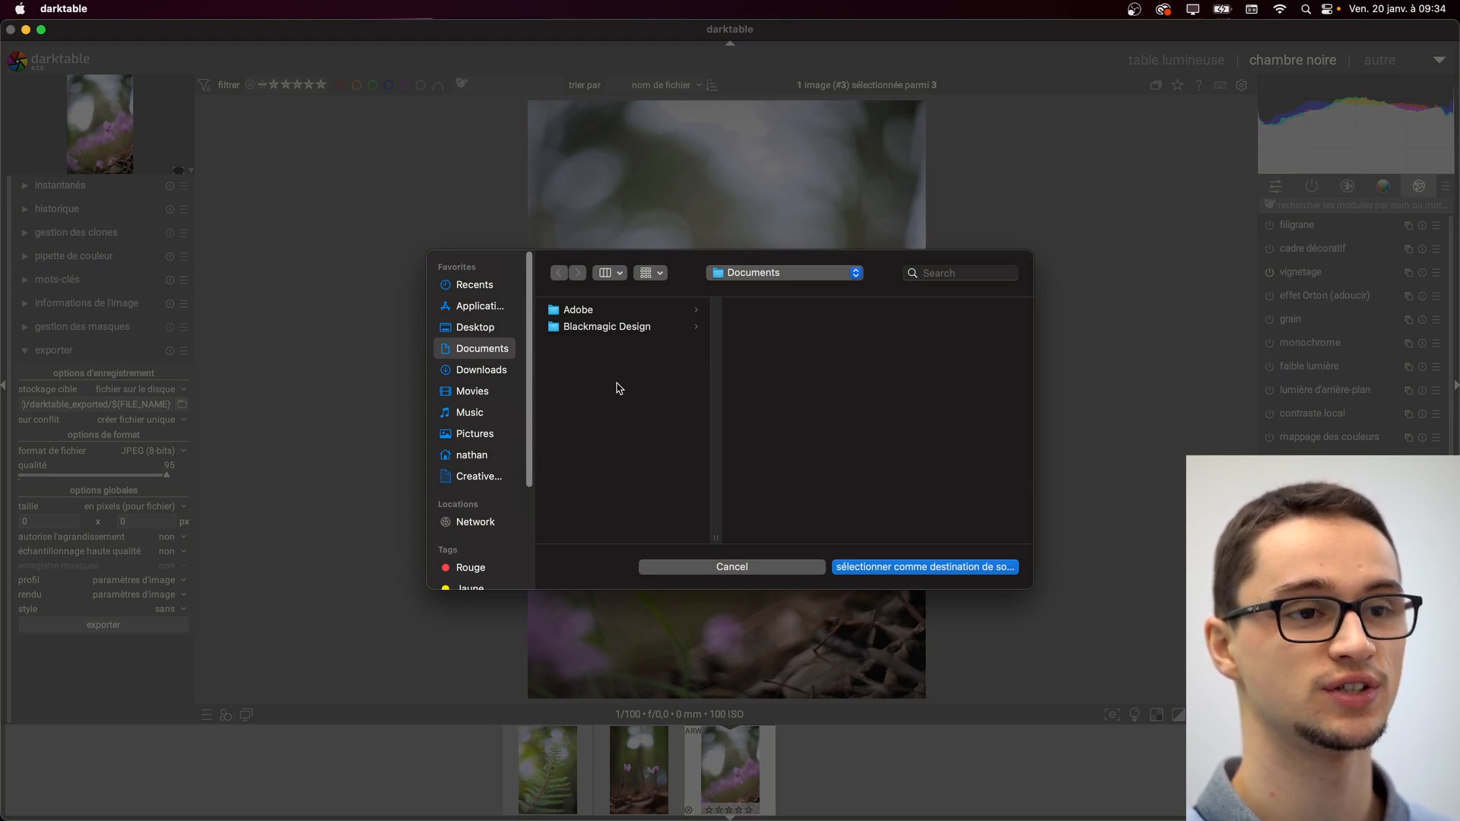
left_click(715, 564)
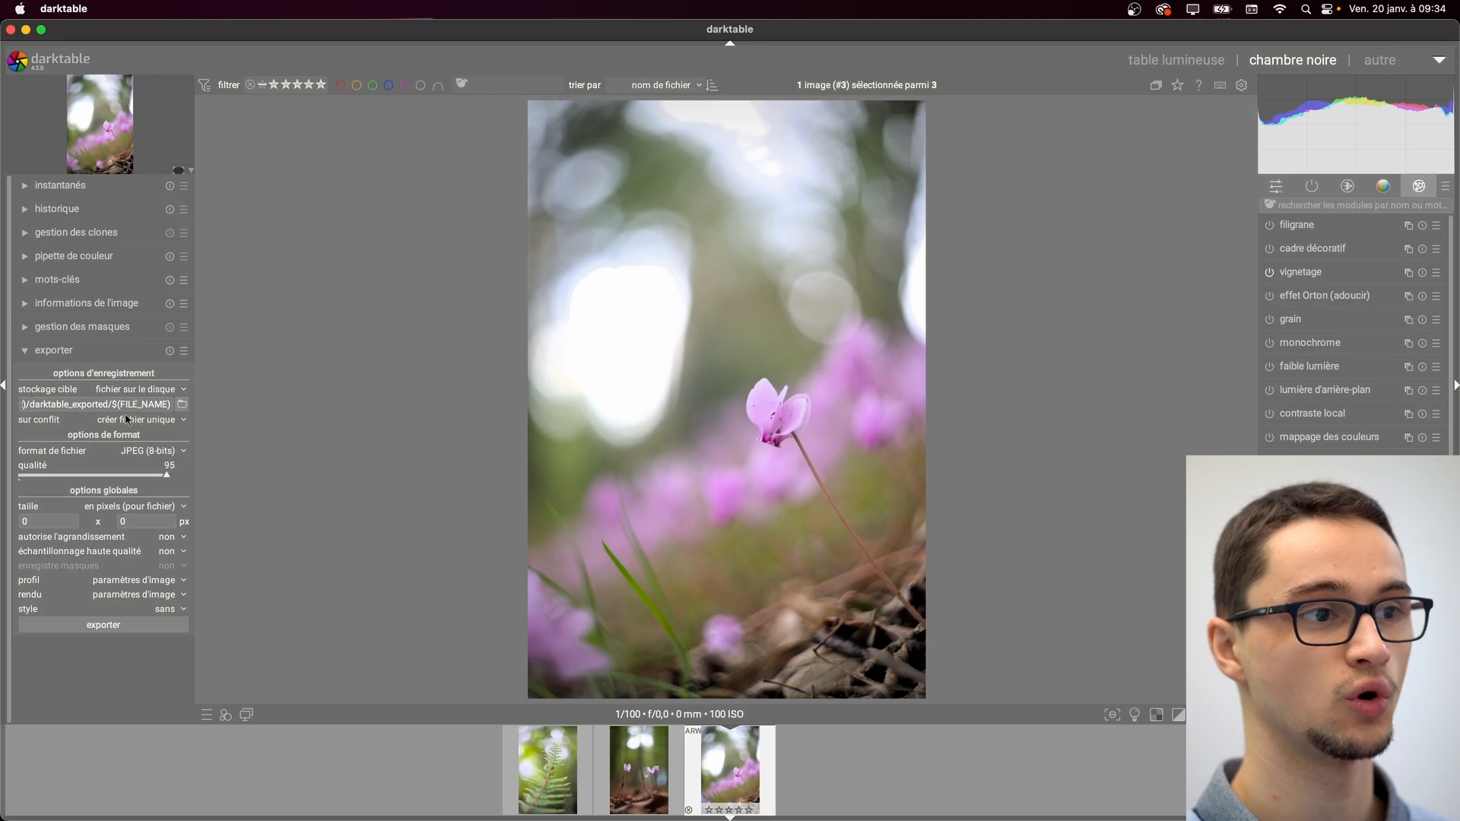
Step: Review the available export file formats, keep JPEG (8-bits), and set the export quality to 100
left_click(182, 452)
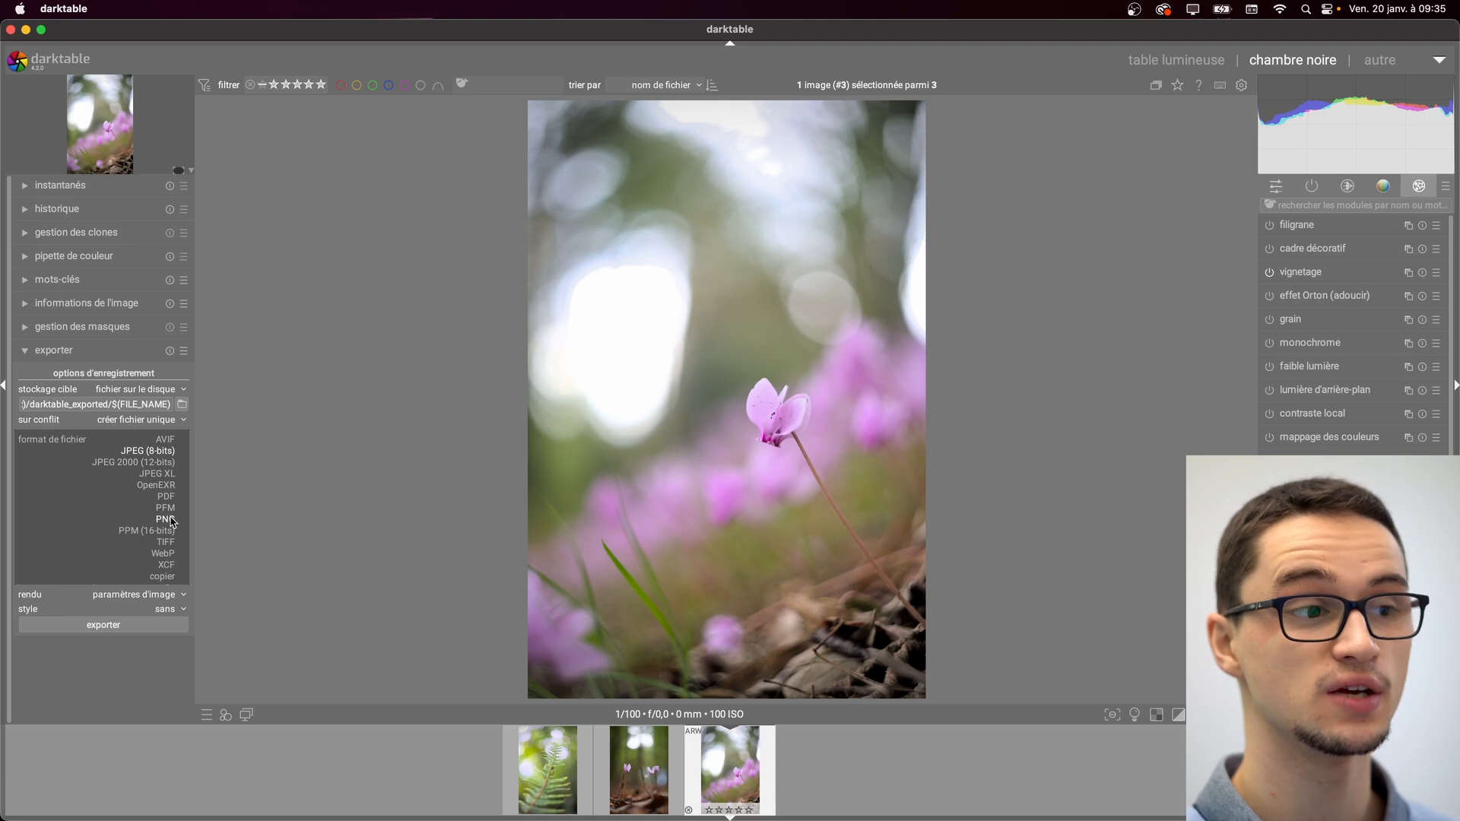
left_click(212, 477)
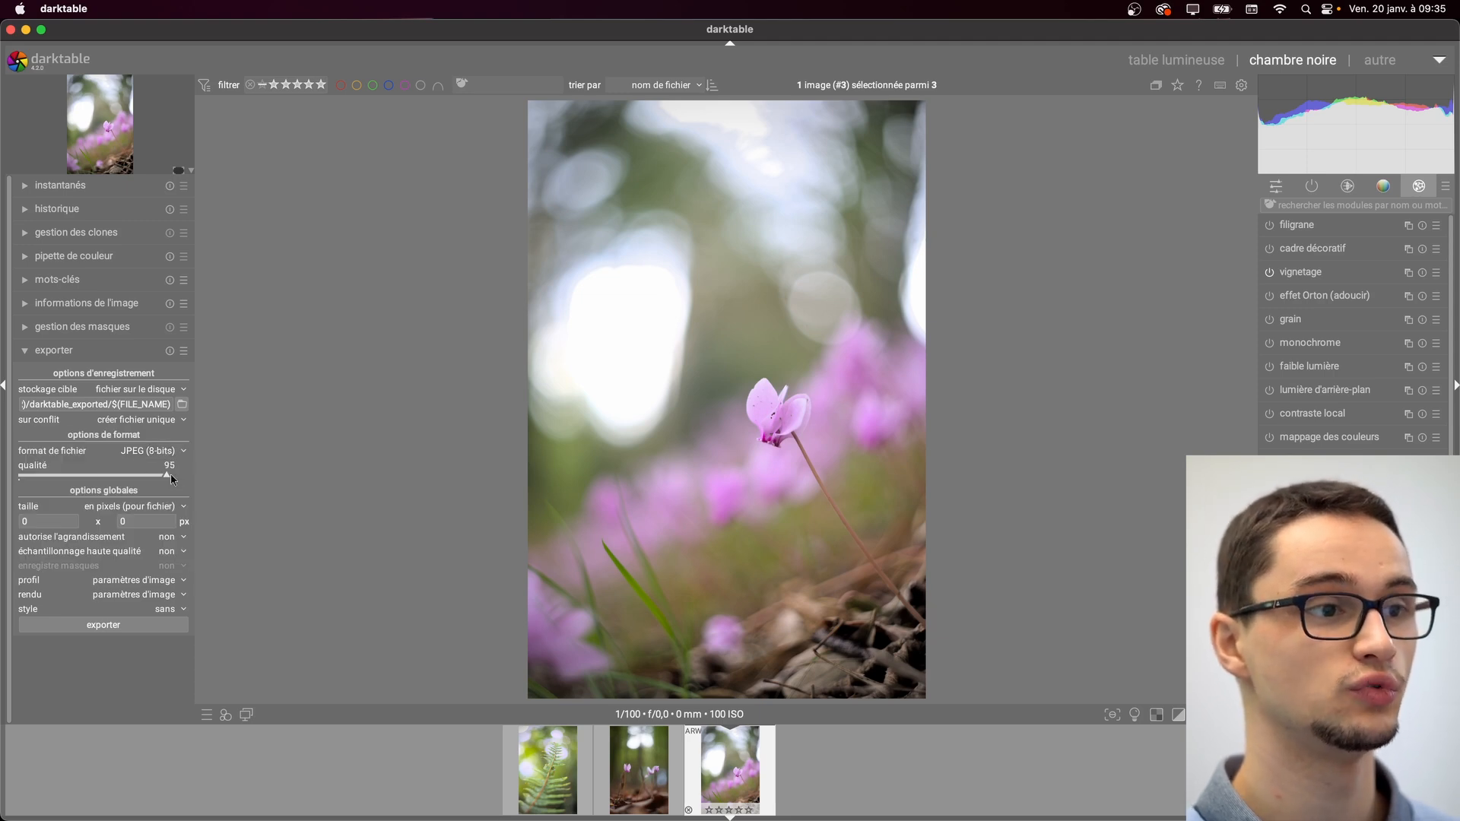
mouse_move(171, 474)
left_mouse_down()
mouse_move(129, 477)
mouse_move(180, 476)
left_mouse_up()
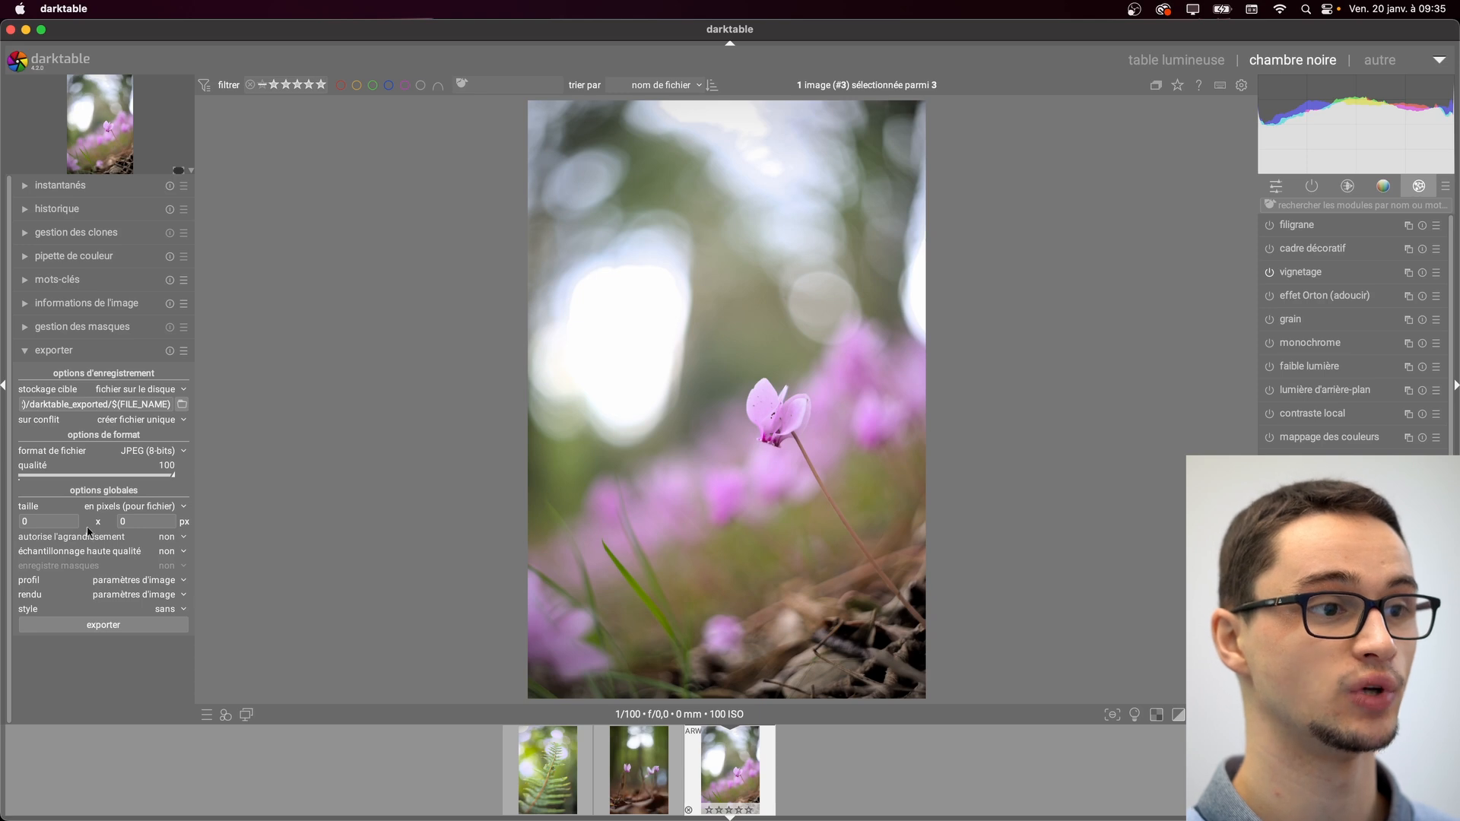